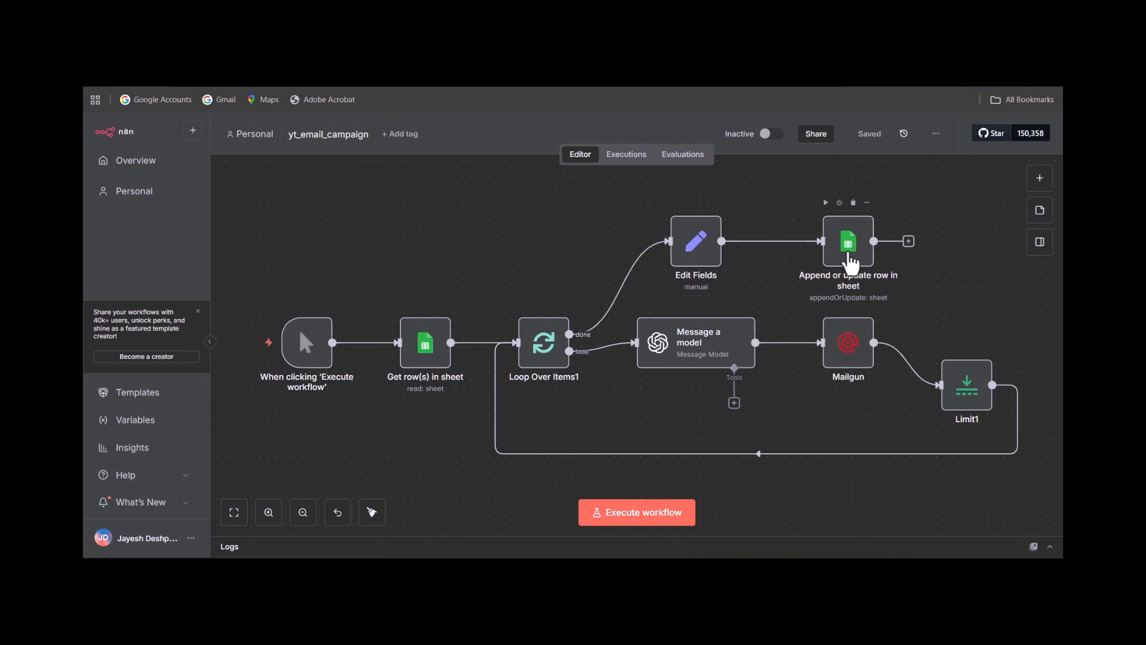
# Execute the yt_email_campaign workflow, checking the Campaign data spreadsheet before and after the run.
pyautogui.click(549, 48)
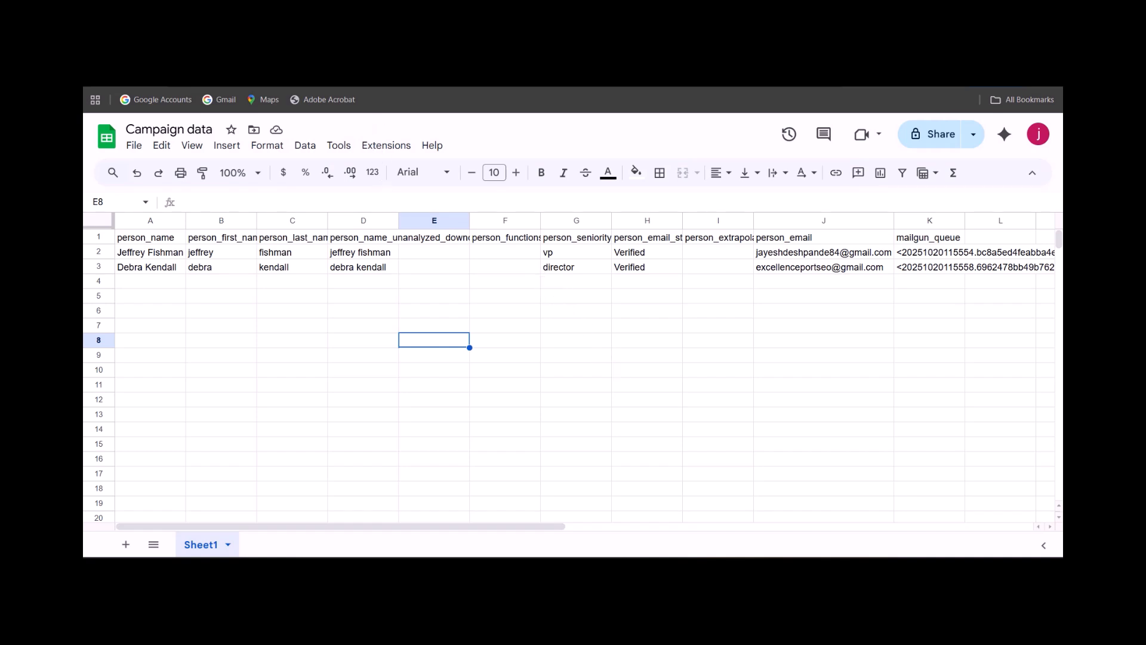
pyautogui.click(406, 51)
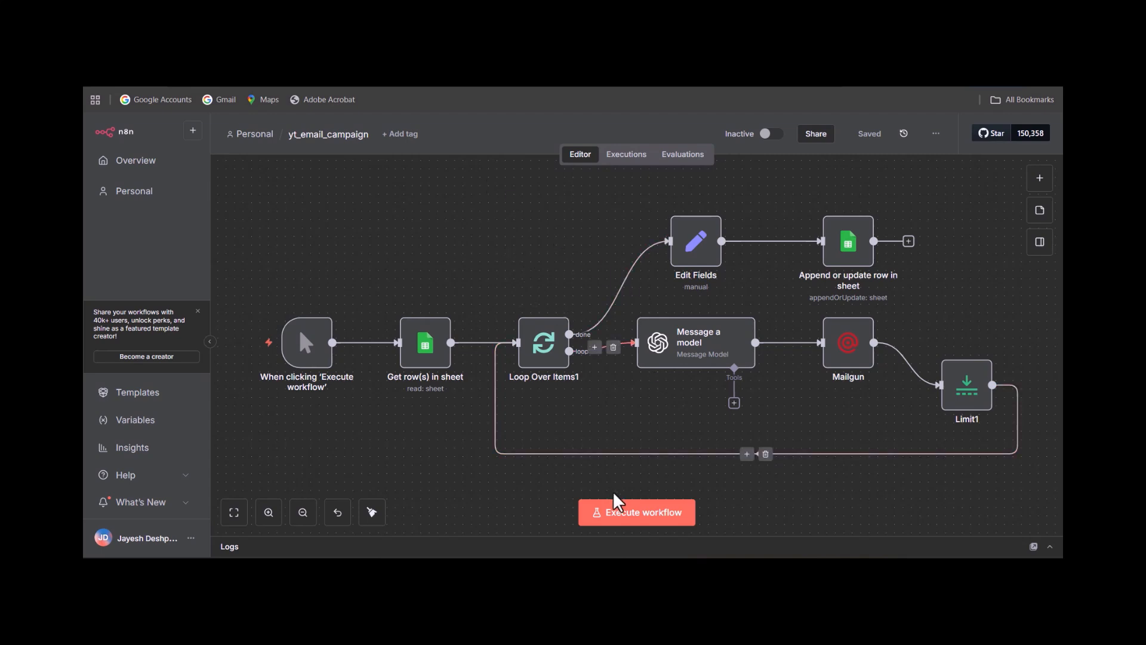
pyautogui.click(656, 516)
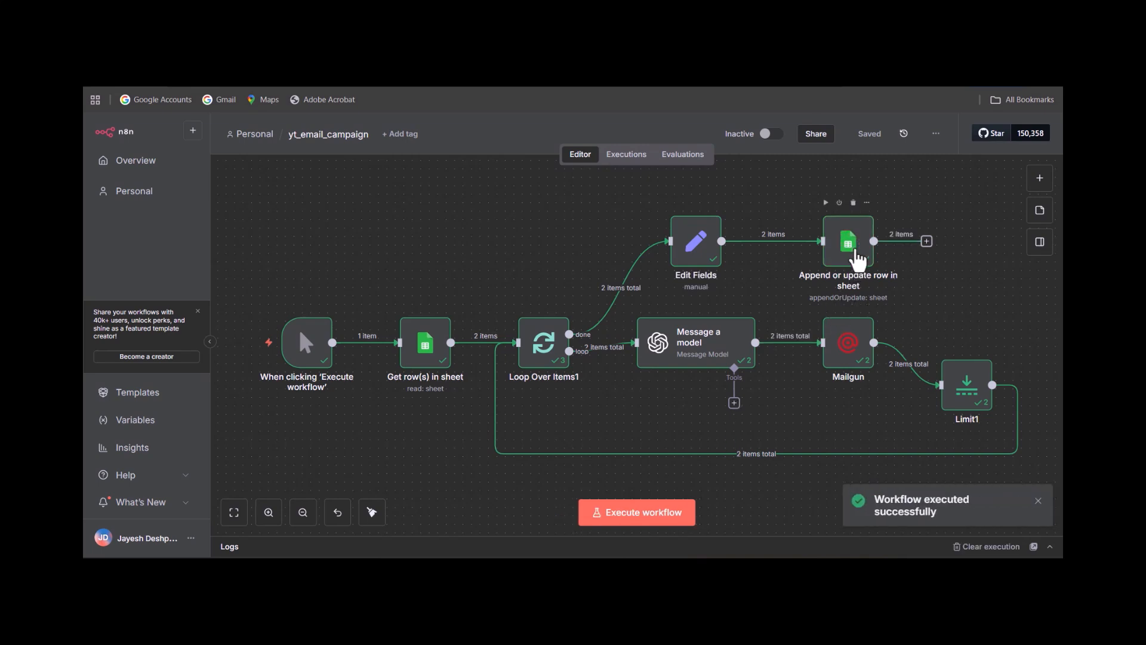
pyautogui.click(597, 40)
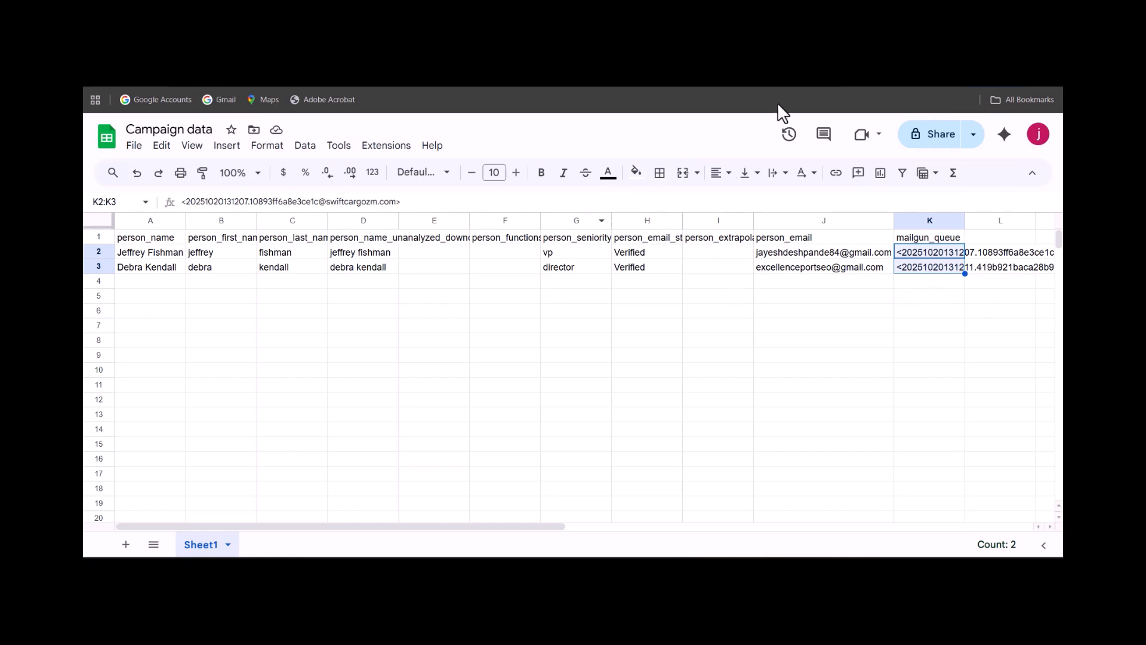
# Switch to the empty email_campaign workflow and add a manual trigger as its first node, placed left of the canvas centre.
pyautogui.click(872, 43)
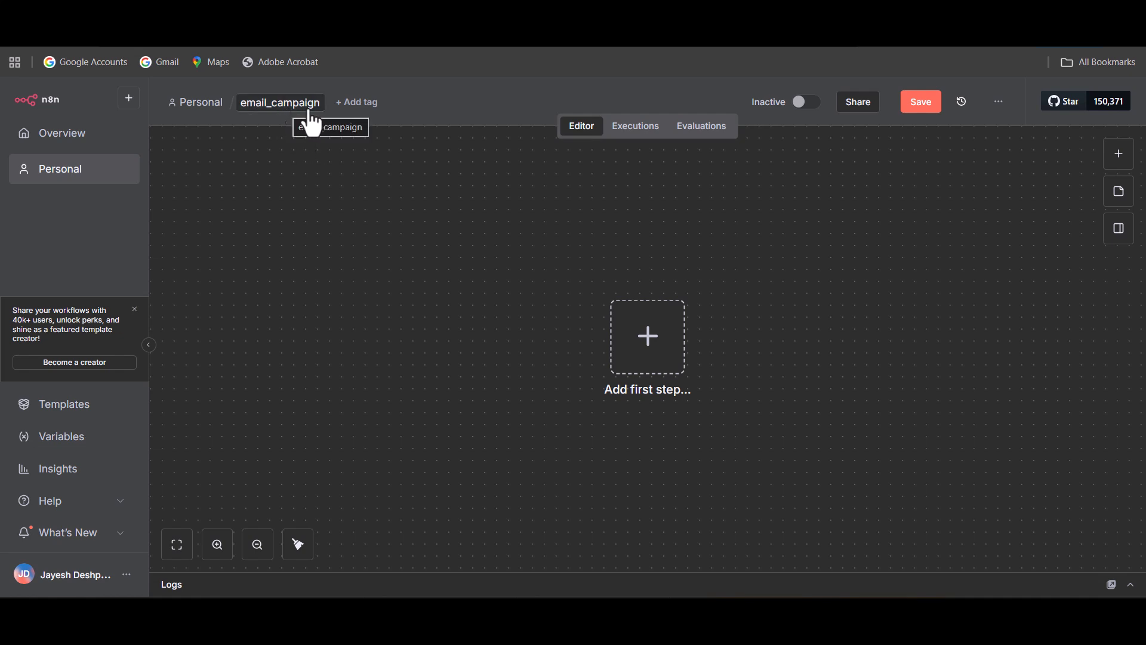
pyautogui.click(643, 357)
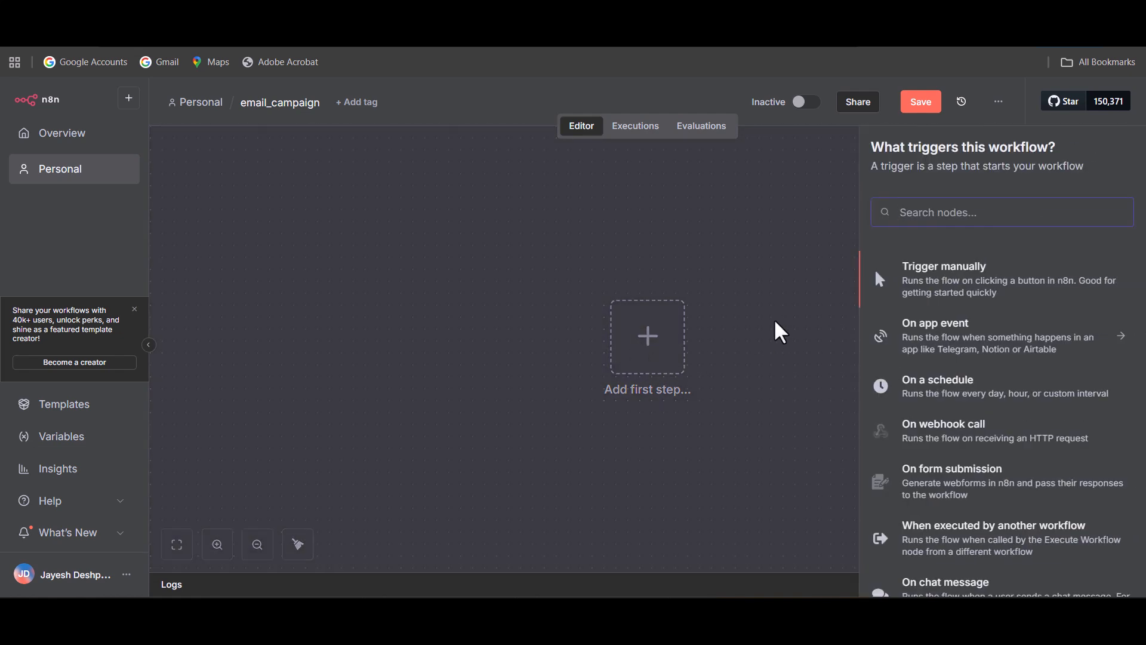
pyautogui.click(979, 295)
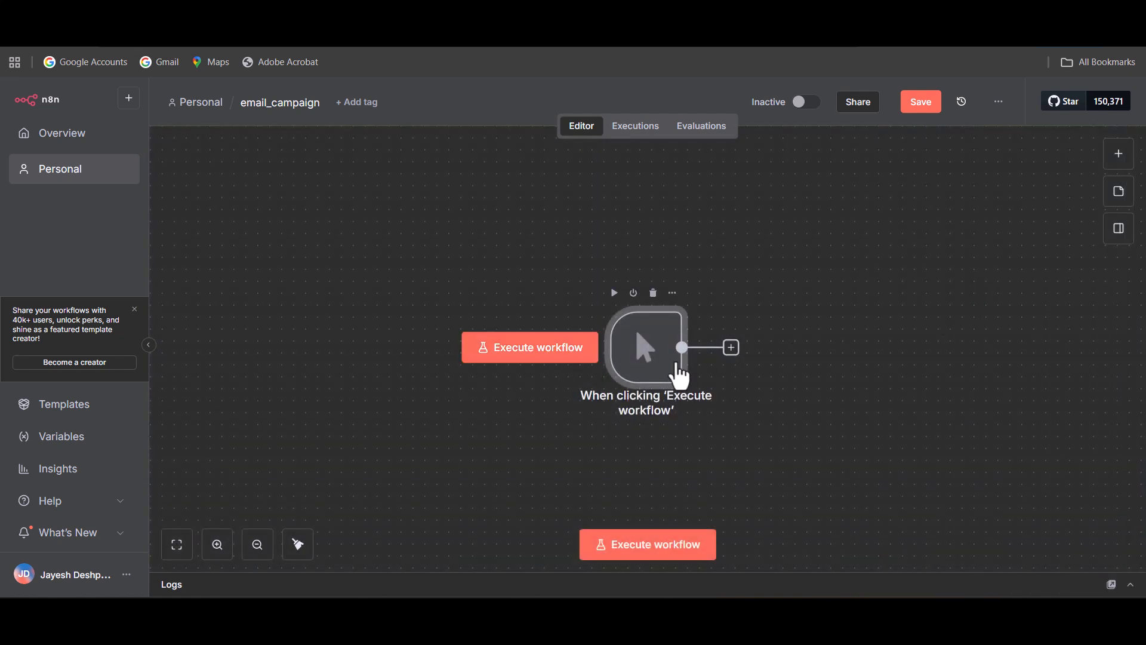
pyautogui.moveTo(607, 352); pyautogui.dragTo(476, 351)
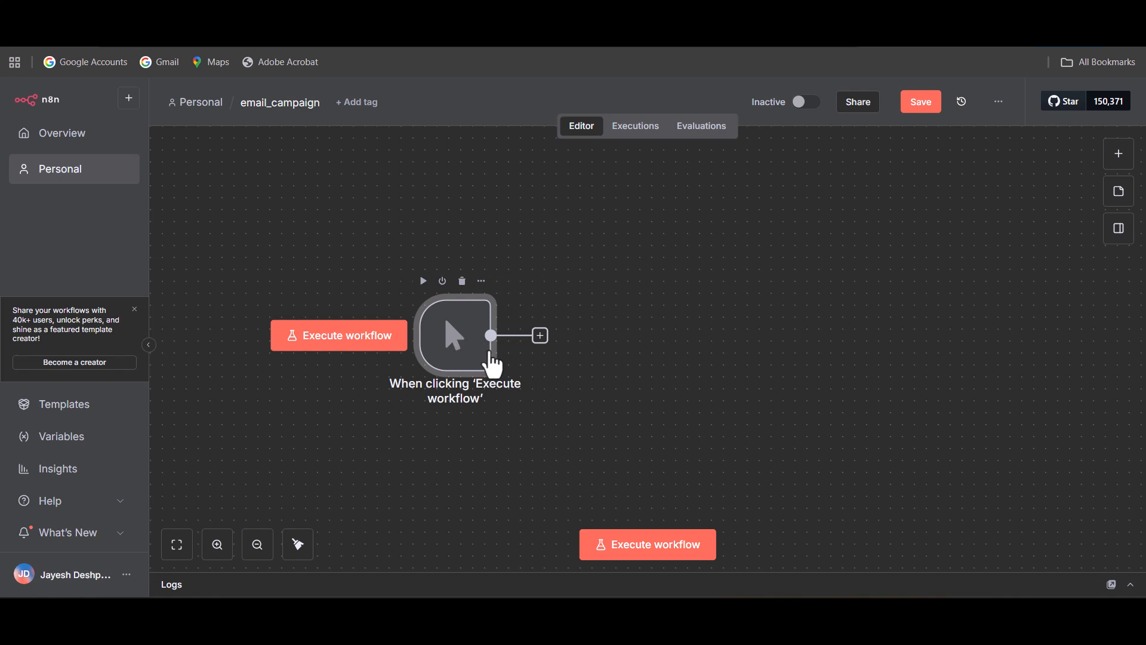
# Add a Google Sheets "Get row(s) in sheet" node after the manual trigger.
pyautogui.click(547, 343)
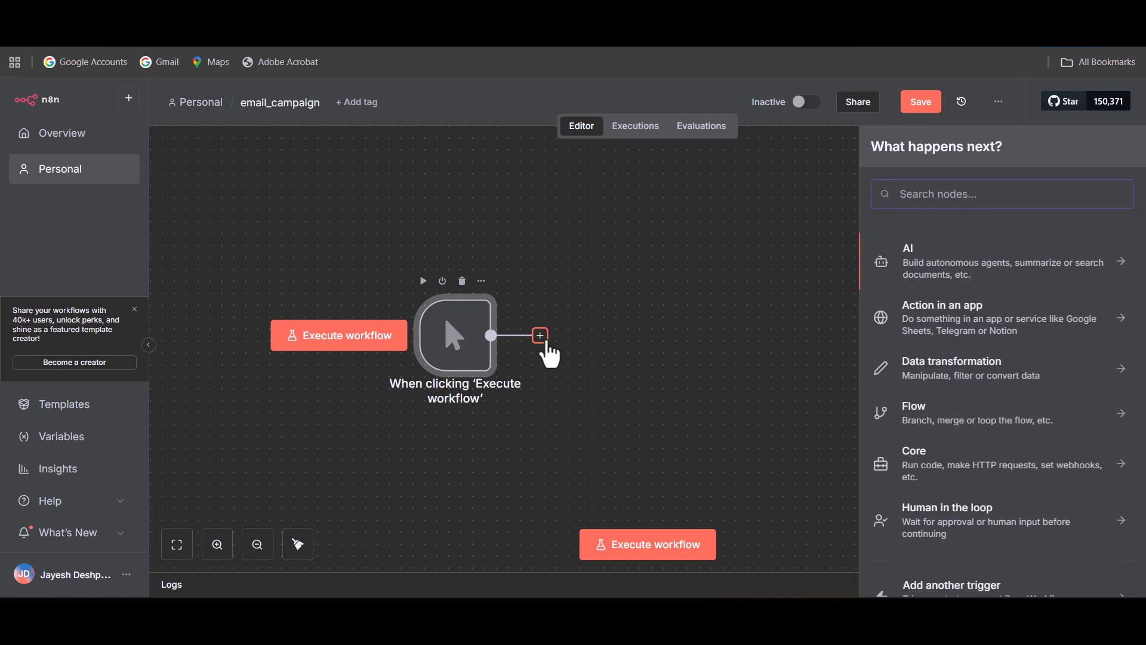
pyautogui.write('goo')
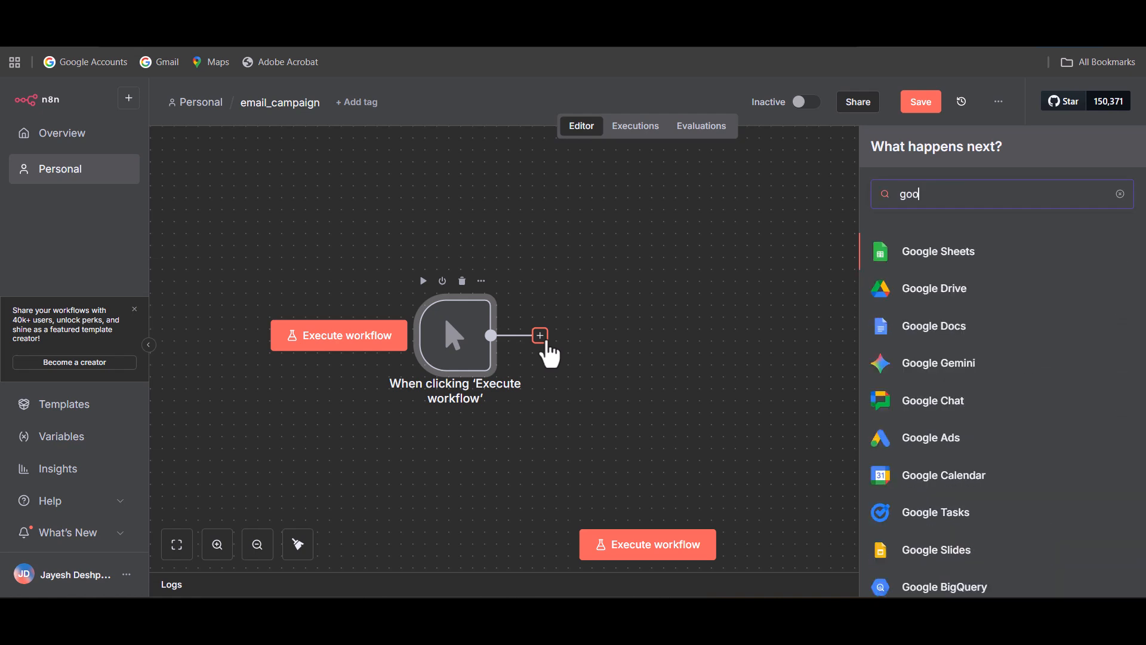
pyautogui.click(949, 258)
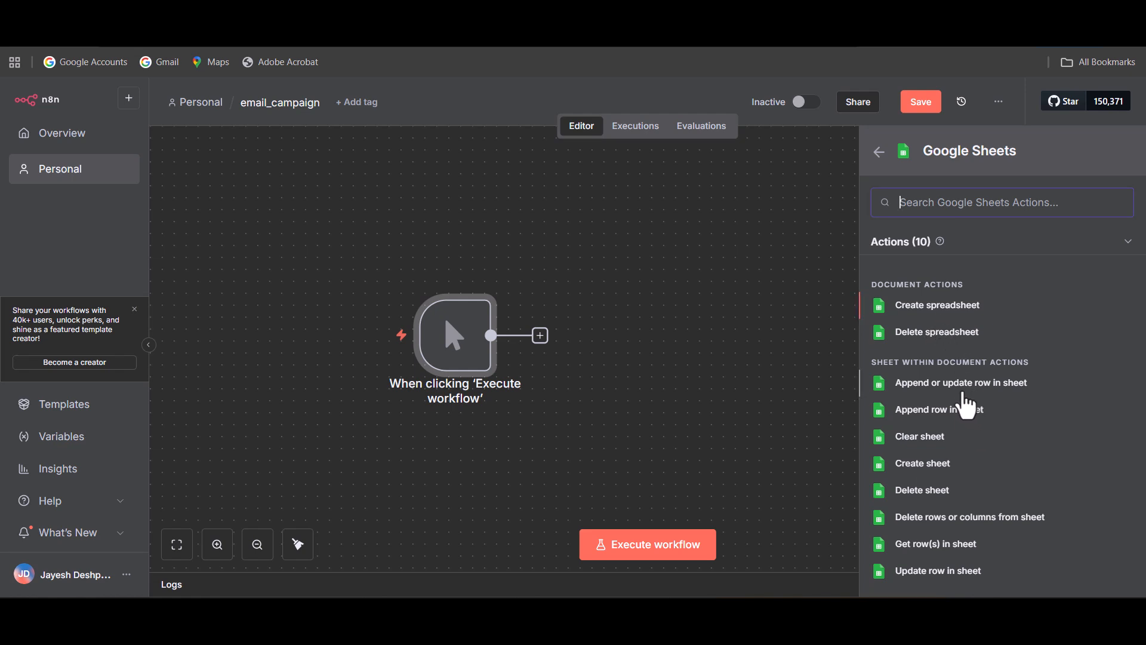
pyautogui.click(958, 545)
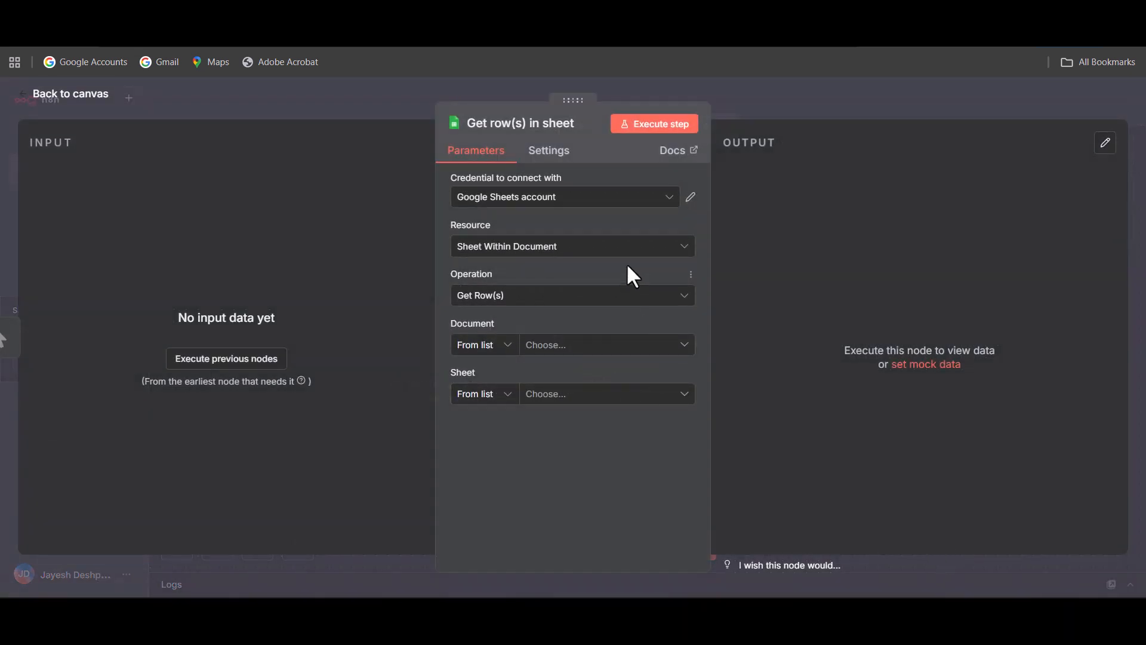
# Set the Google Sheets node to read Sheet1 of the Campaign data document, and return to the canvas.
pyautogui.click(611, 351)
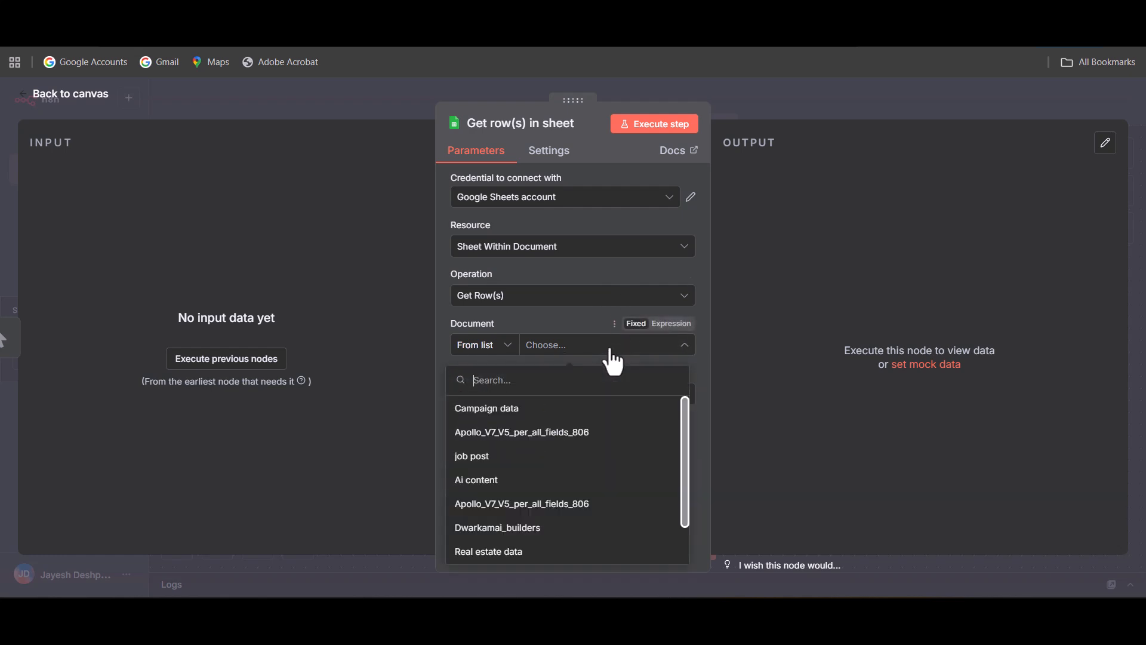
pyautogui.click(506, 412)
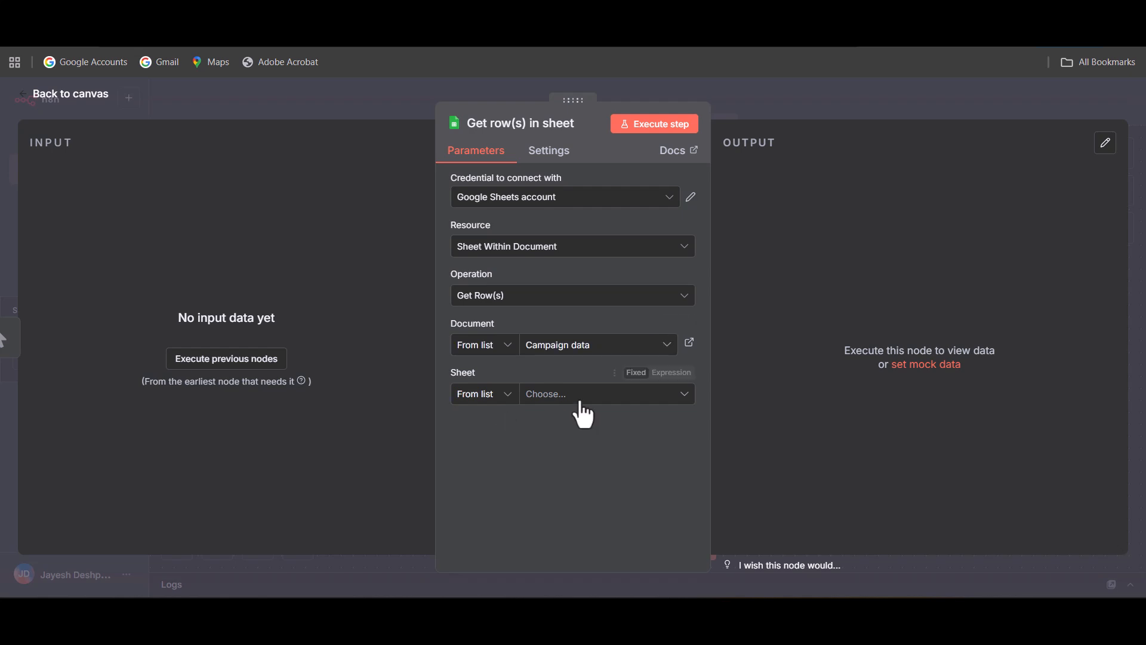
pyautogui.click(610, 396)
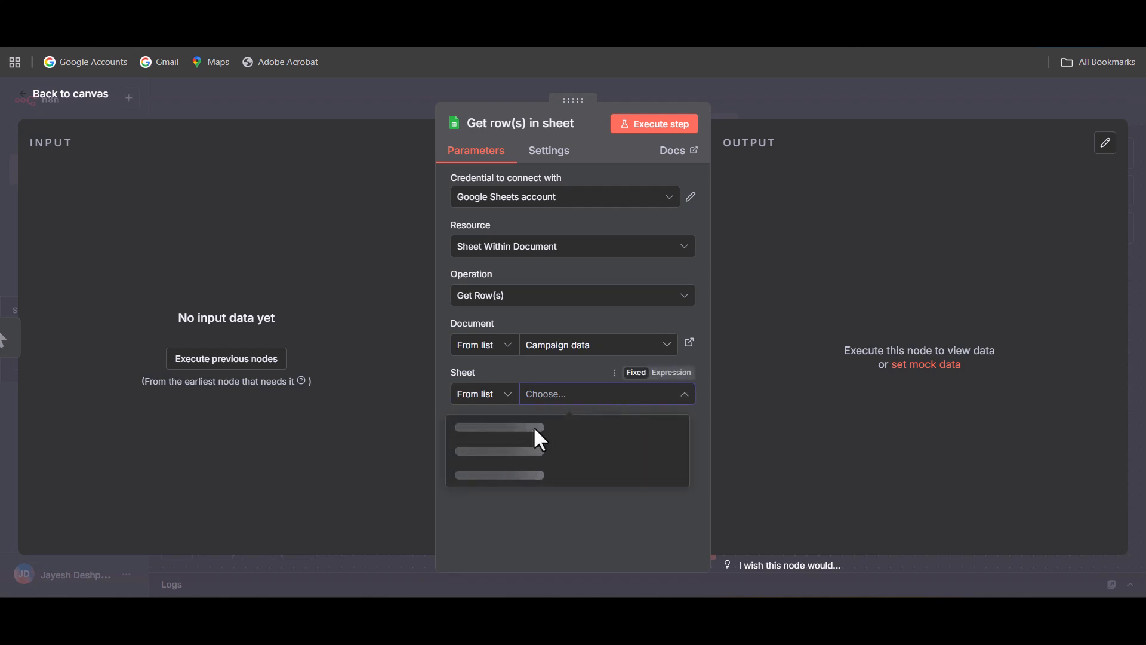
pyautogui.click(482, 431)
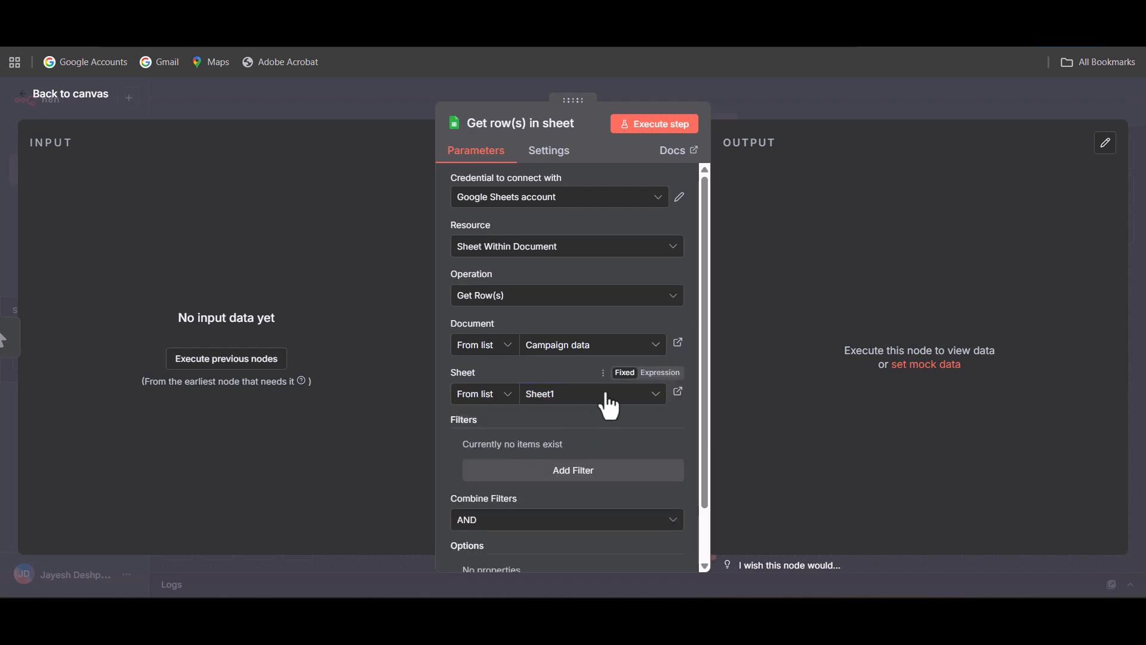
pyautogui.click(81, 111)
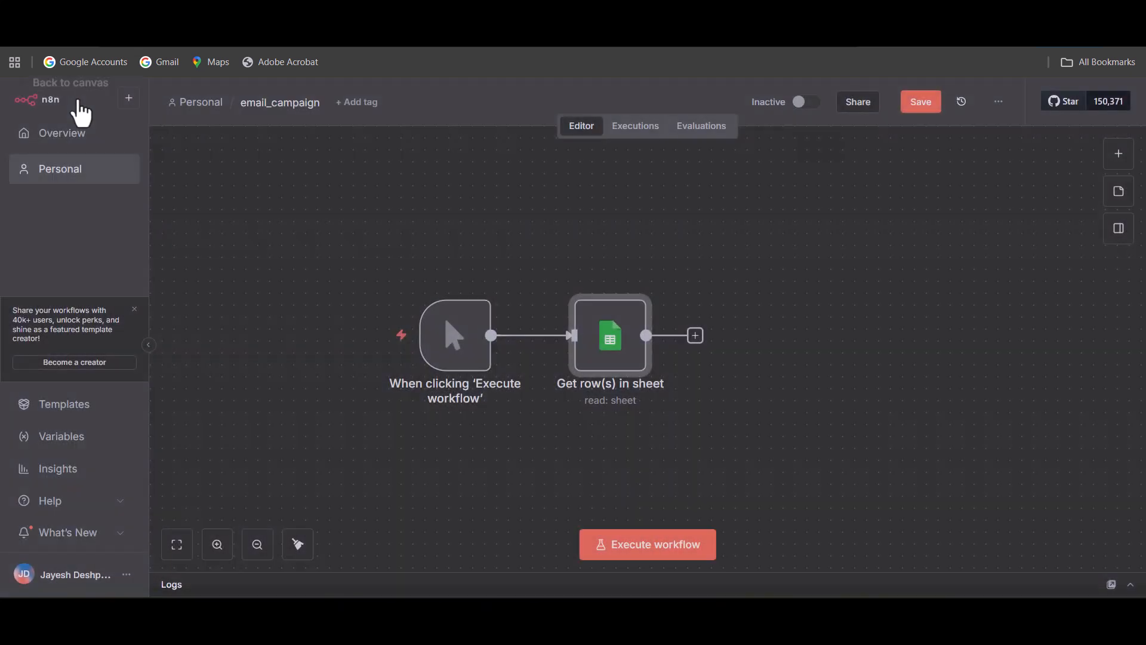
# Add a Loop Over Items (Split in Batches) node after the Get row(s) in sheet node, keeping its default settings.
pyautogui.click(696, 336)
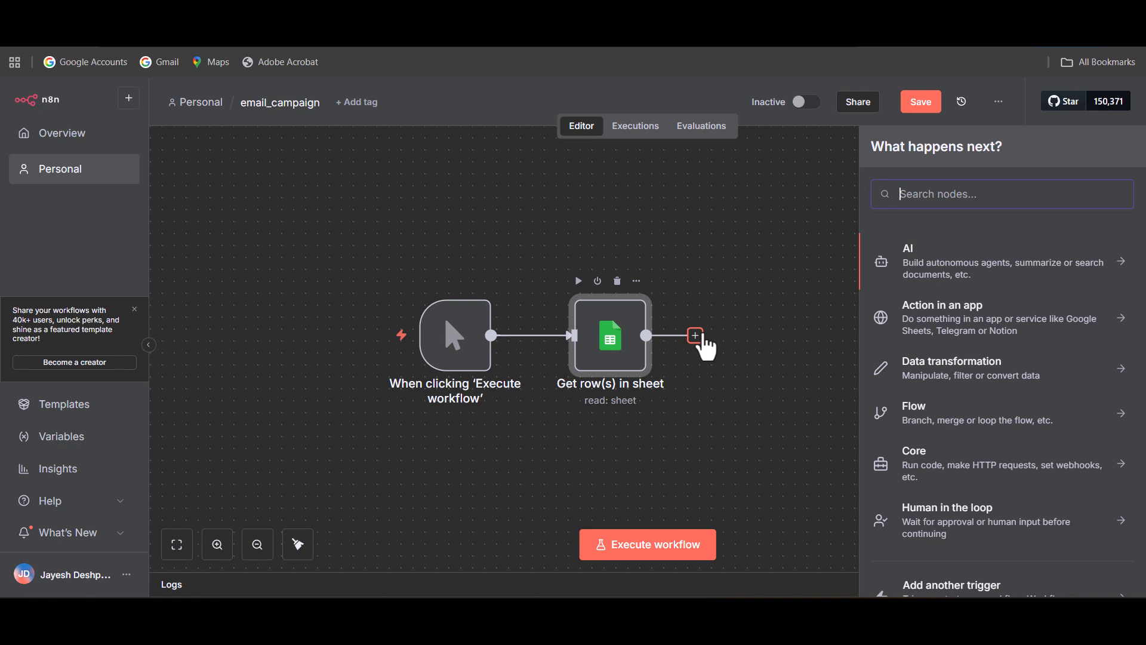
pyautogui.write('loo')
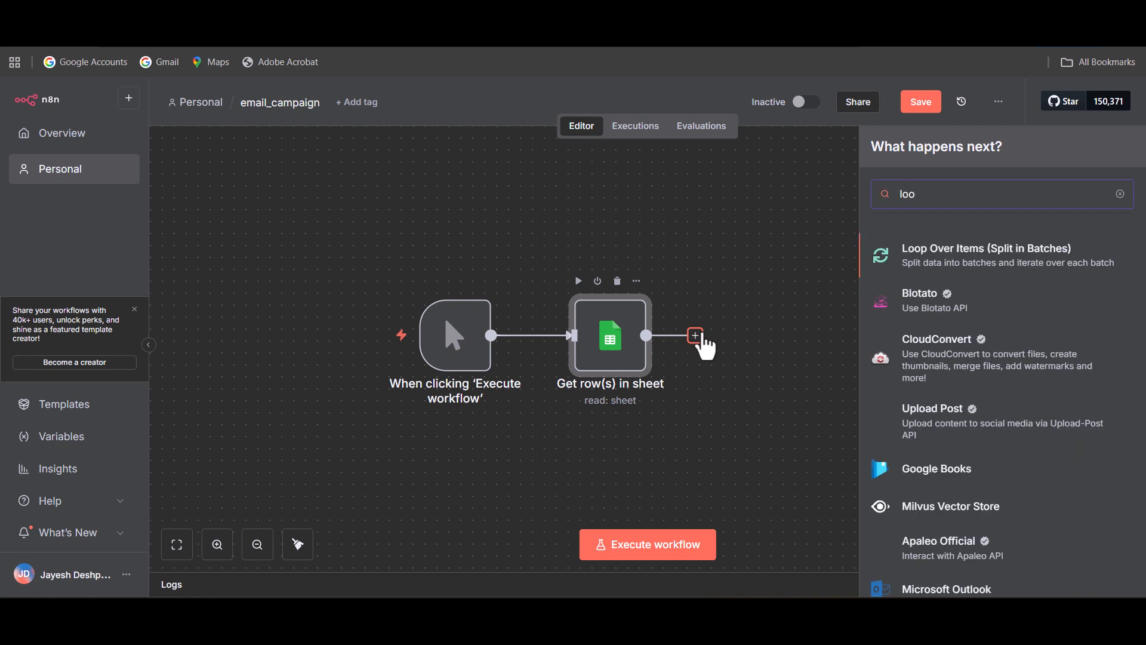
pyautogui.click(982, 273)
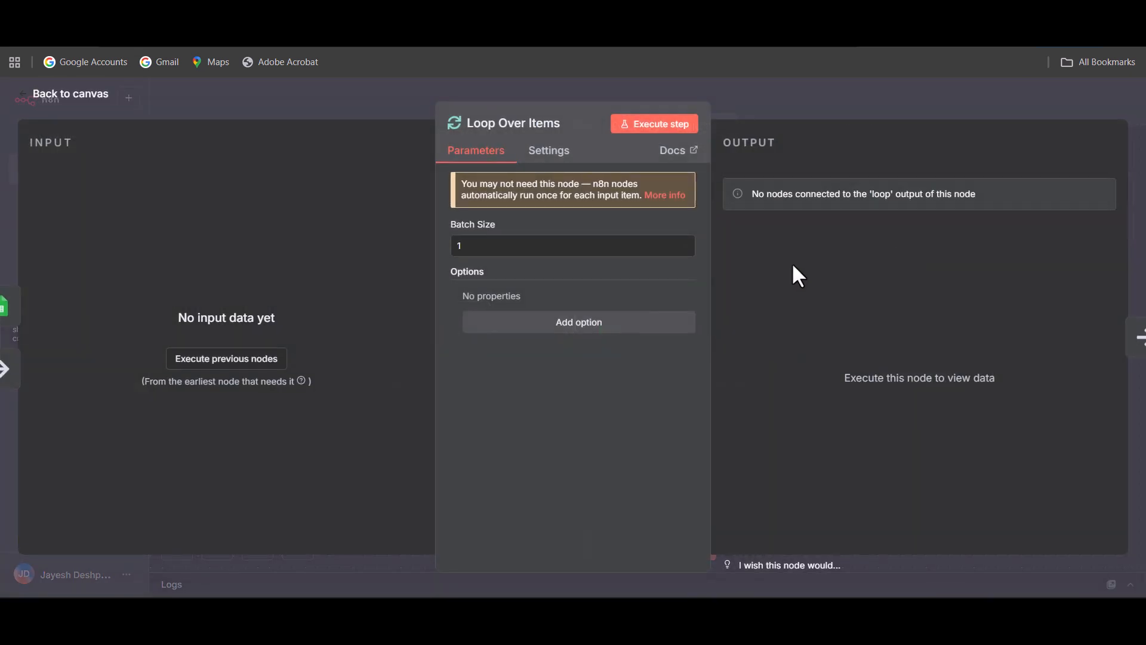
pyautogui.click(71, 94)
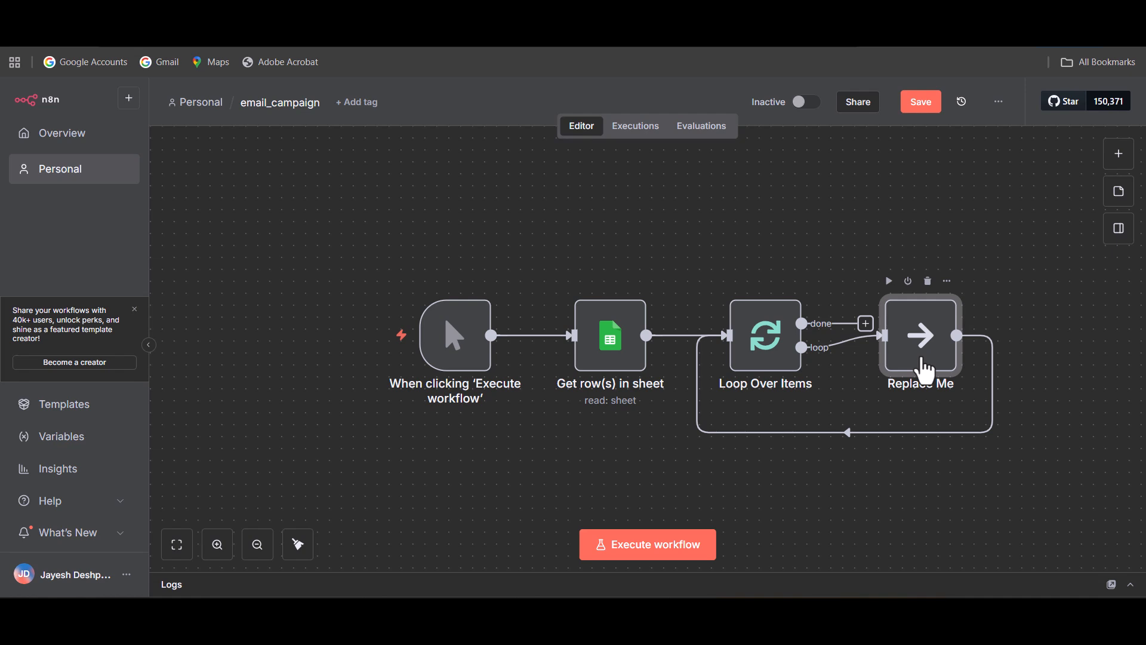
# Delete the Replace Me placeholder node and the connection running from the loop output back to the Loop Over Items node.
pyautogui.press('Delete')
pyautogui.moveTo(838, 422)
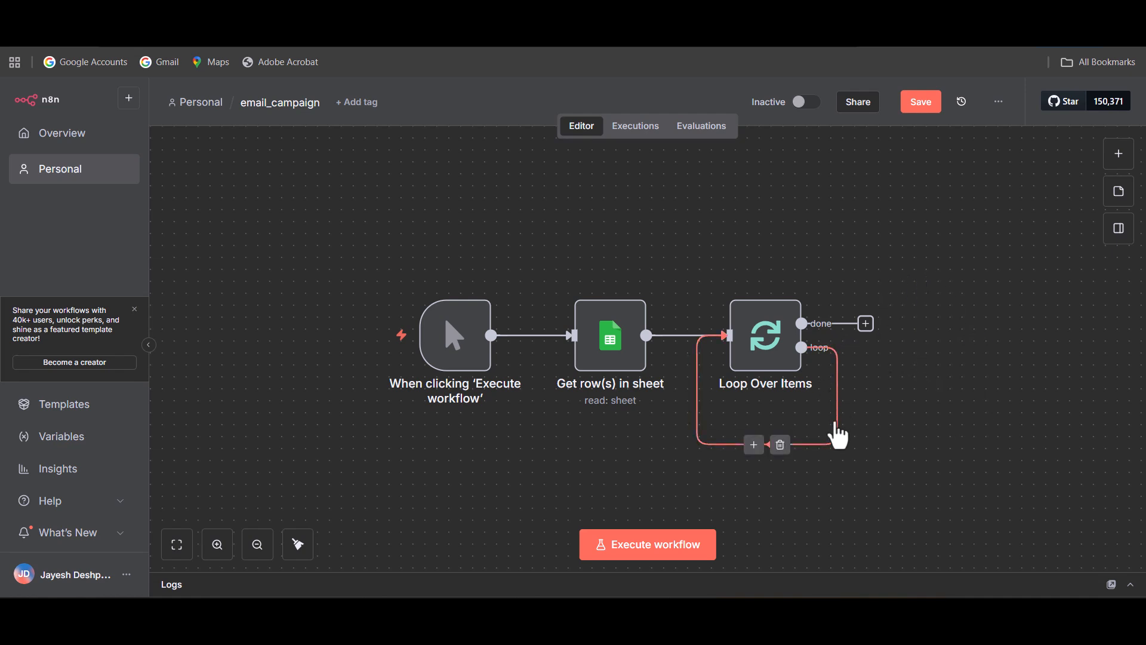
pyautogui.click(780, 445)
# Add an OpenAI "Message a model" node to the loop output of the Loop Over Items node.
pyautogui.moveTo(407, 252); pyautogui.dragTo(349, 200)
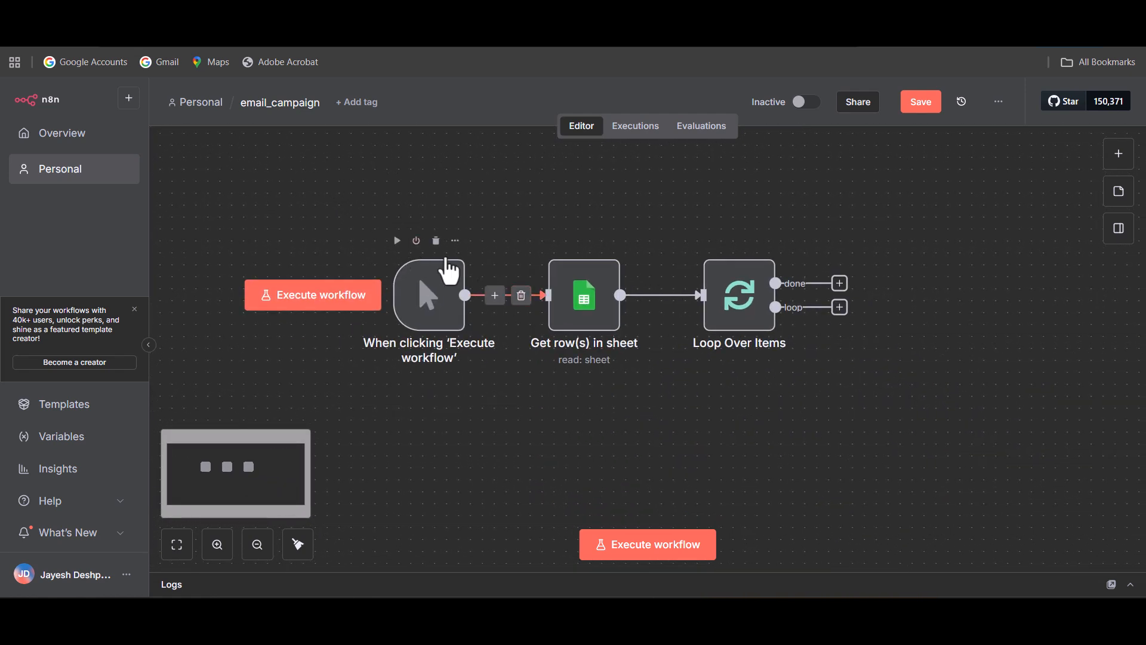
pyautogui.moveTo(810, 393); pyautogui.dragTo(706, 404)
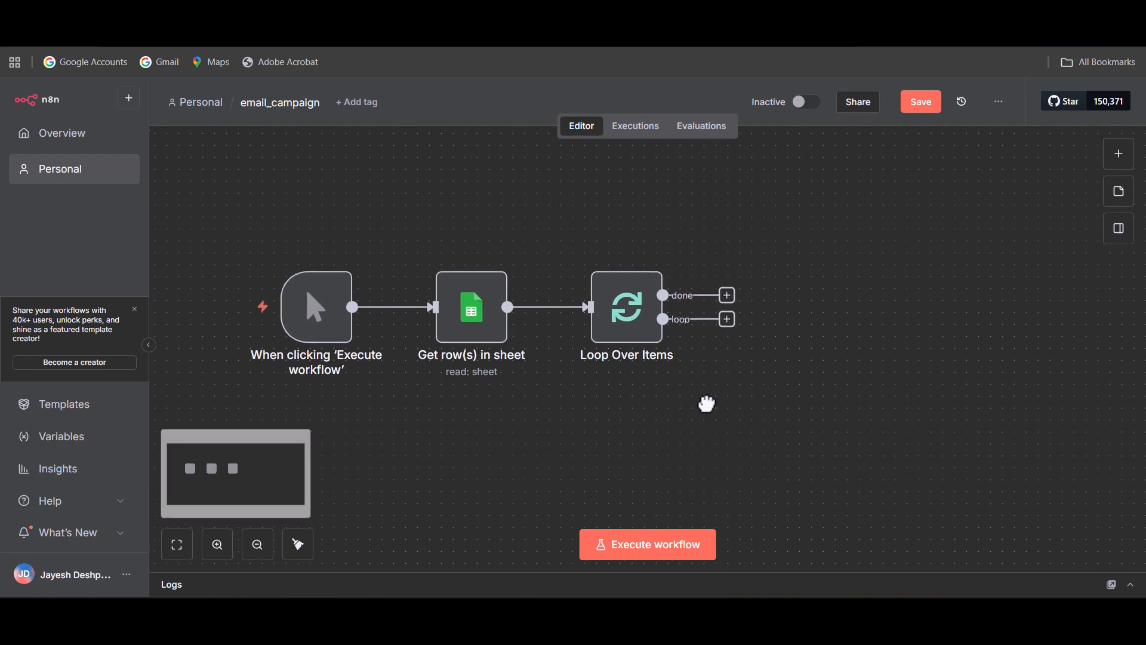
pyautogui.click(727, 320)
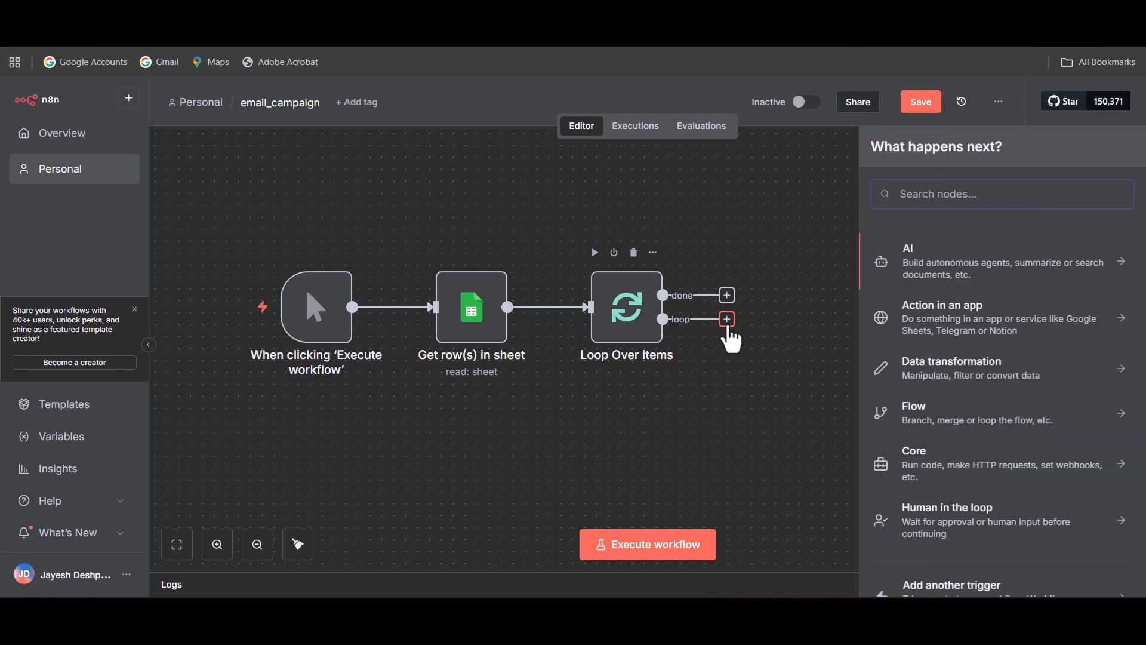
pyautogui.write('open')
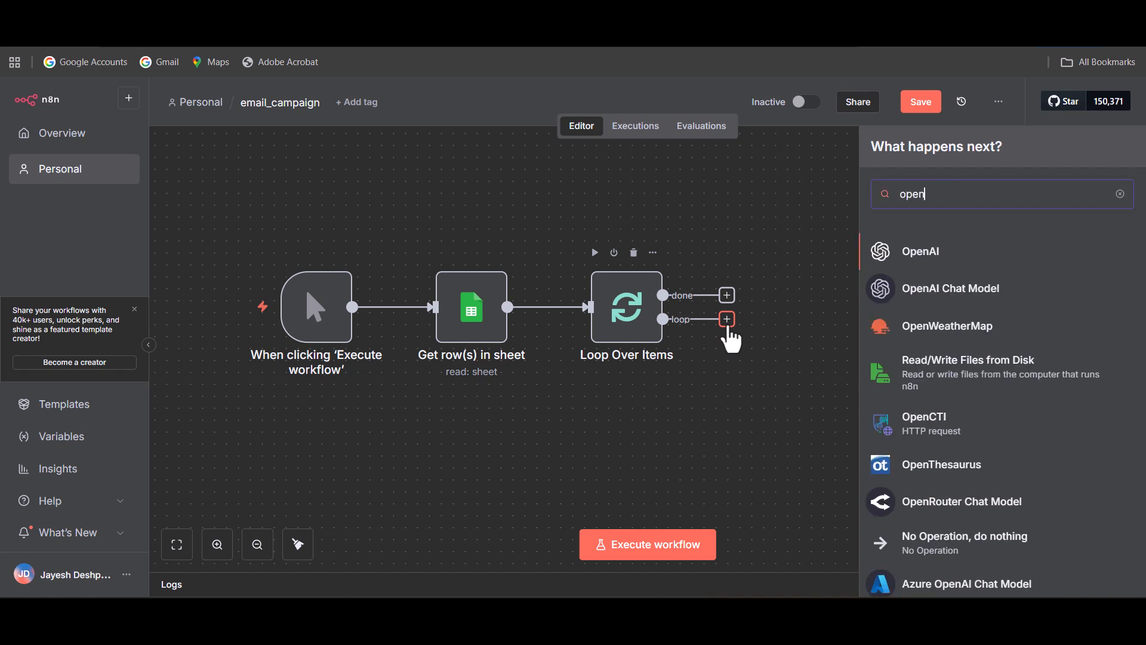
pyautogui.click(991, 256)
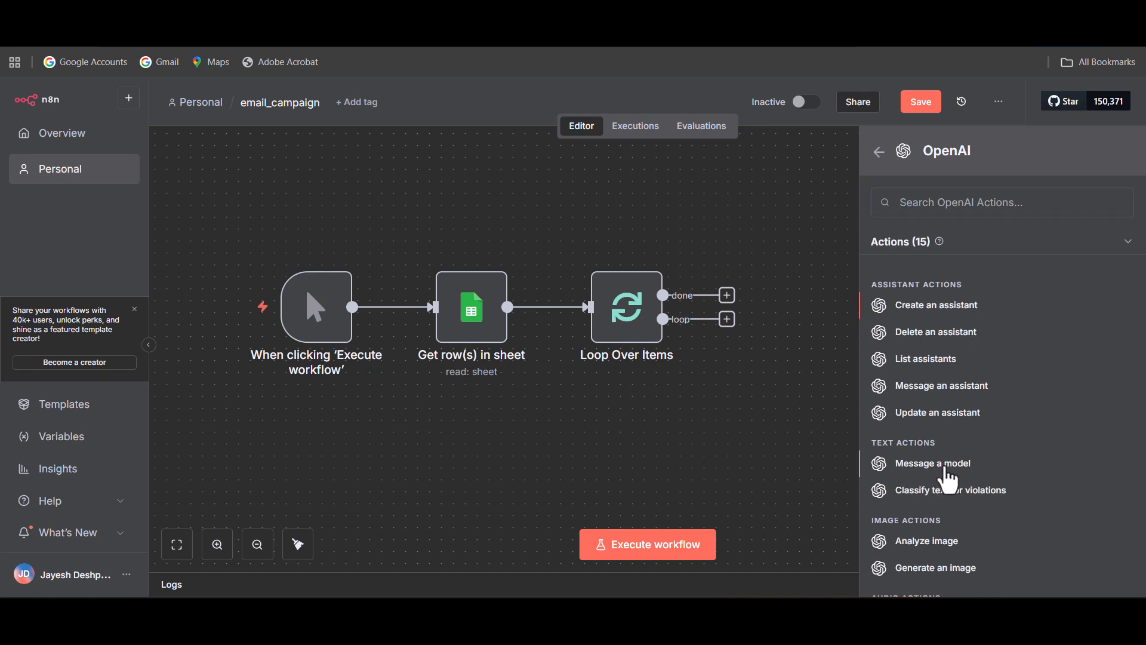
pyautogui.click(947, 471)
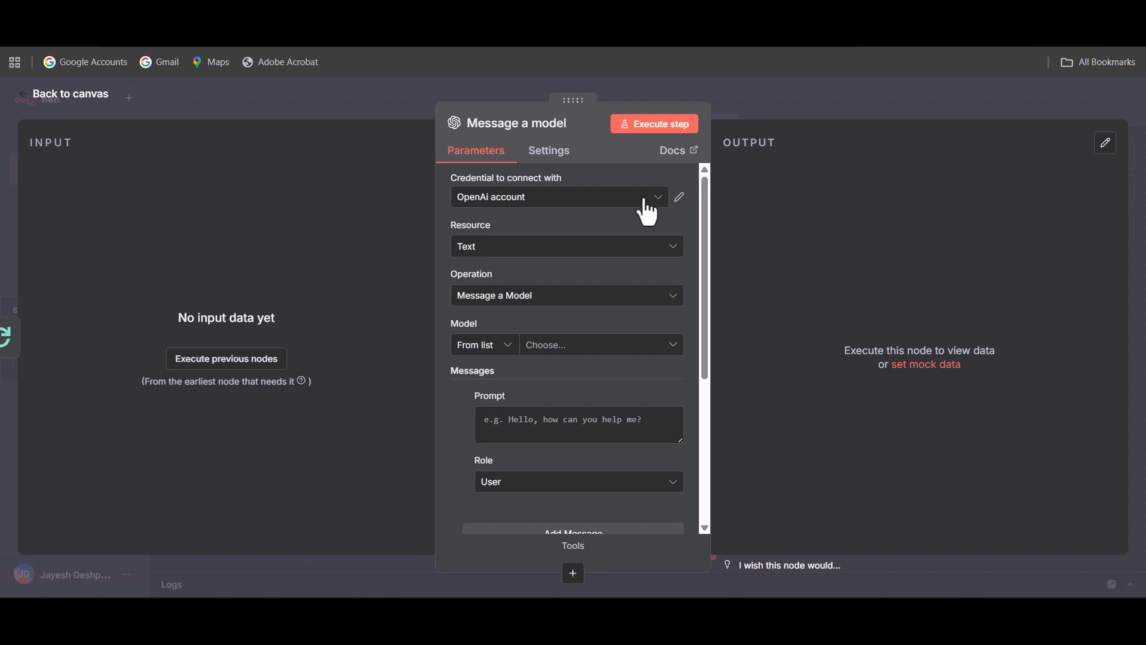
# Use the OpenAi account credential for the Message a model node and set its model to GPT-4.1-MINI.
pyautogui.click(662, 205)
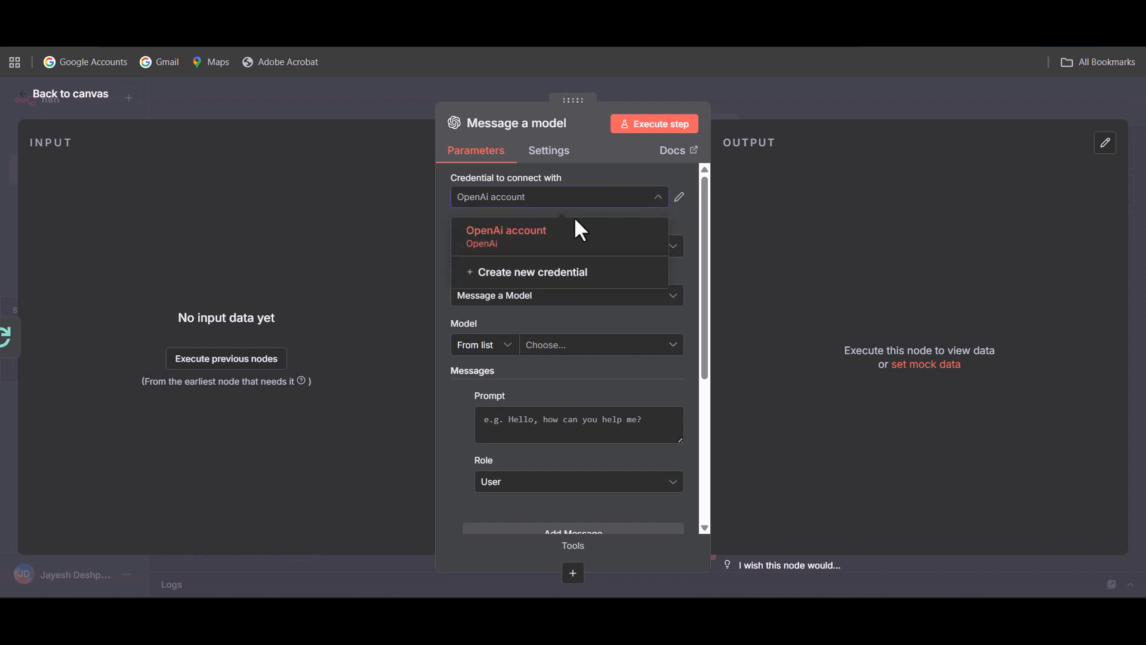
pyautogui.click(578, 235)
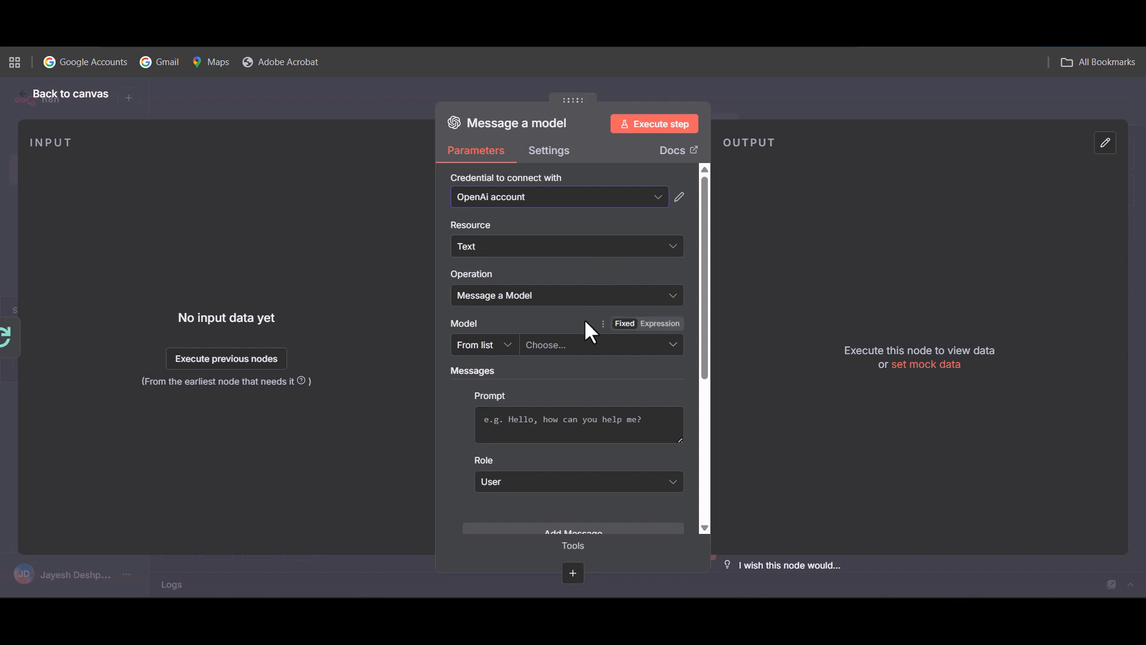
pyautogui.scroll(-2, 587, 318)
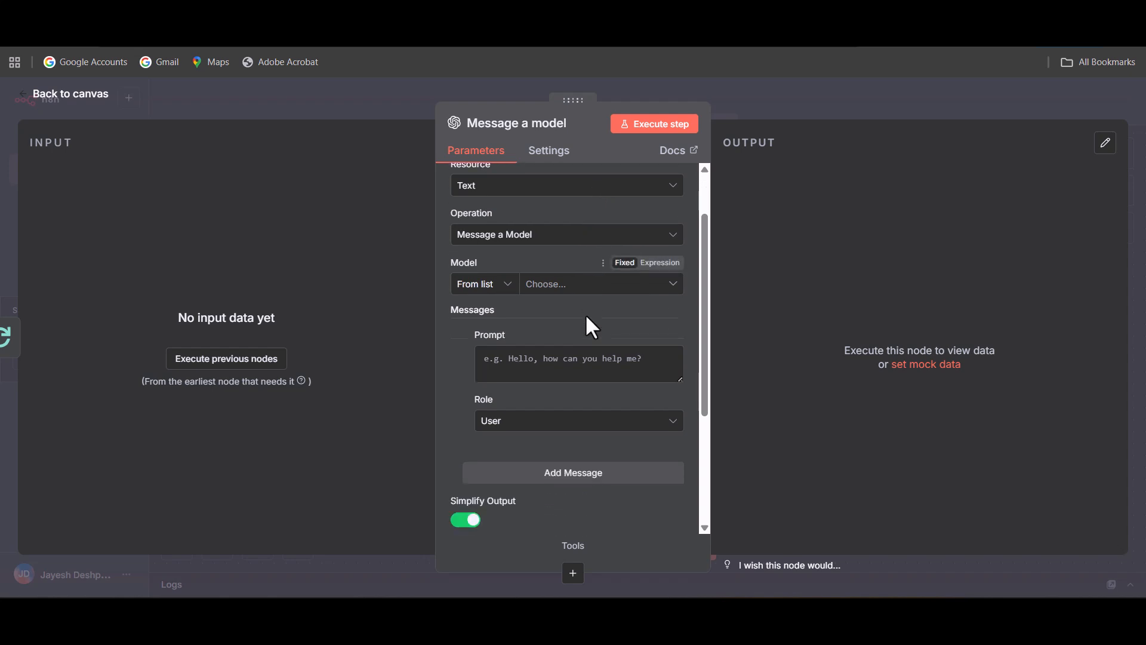
pyautogui.click(600, 273)
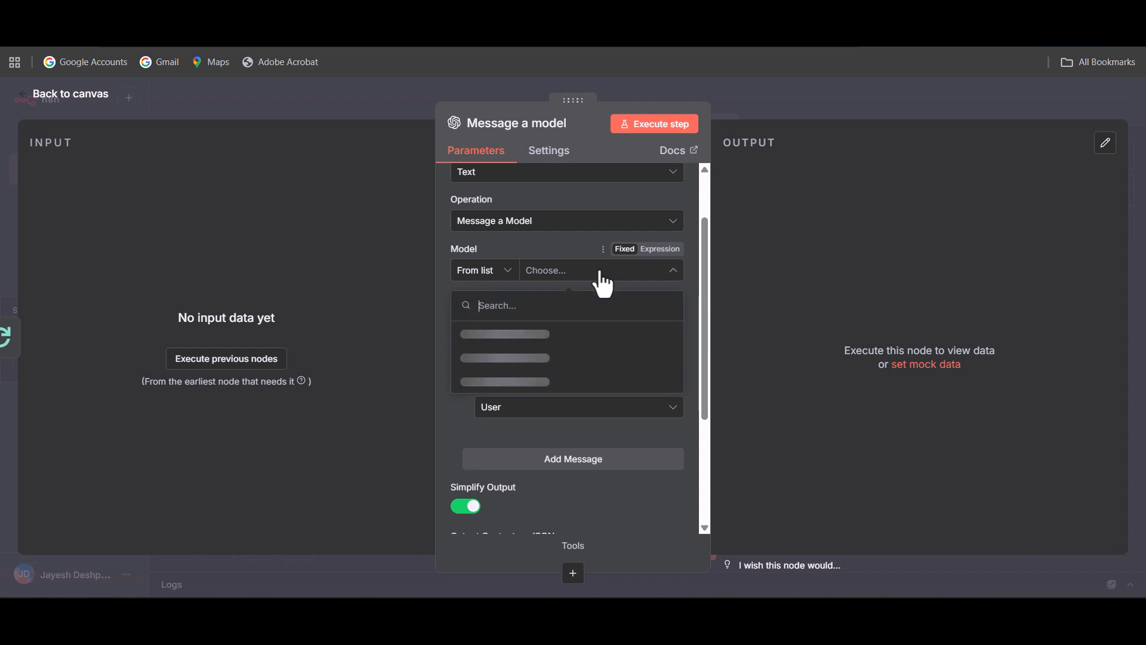
pyautogui.scroll(-5, 593, 365)
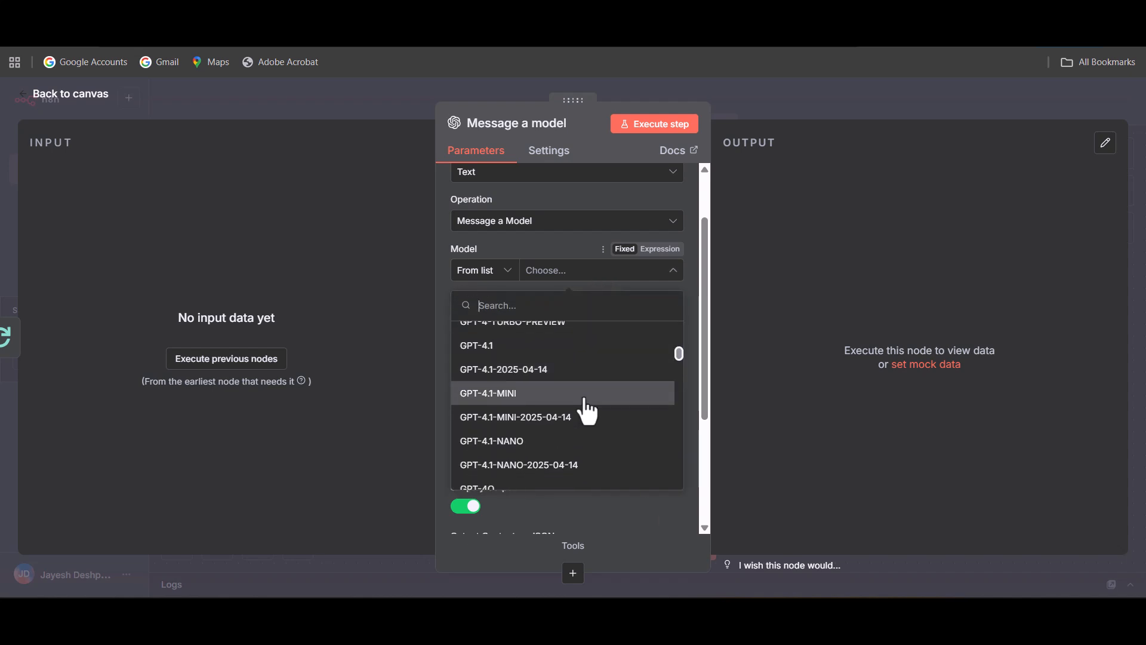
pyautogui.click(585, 398)
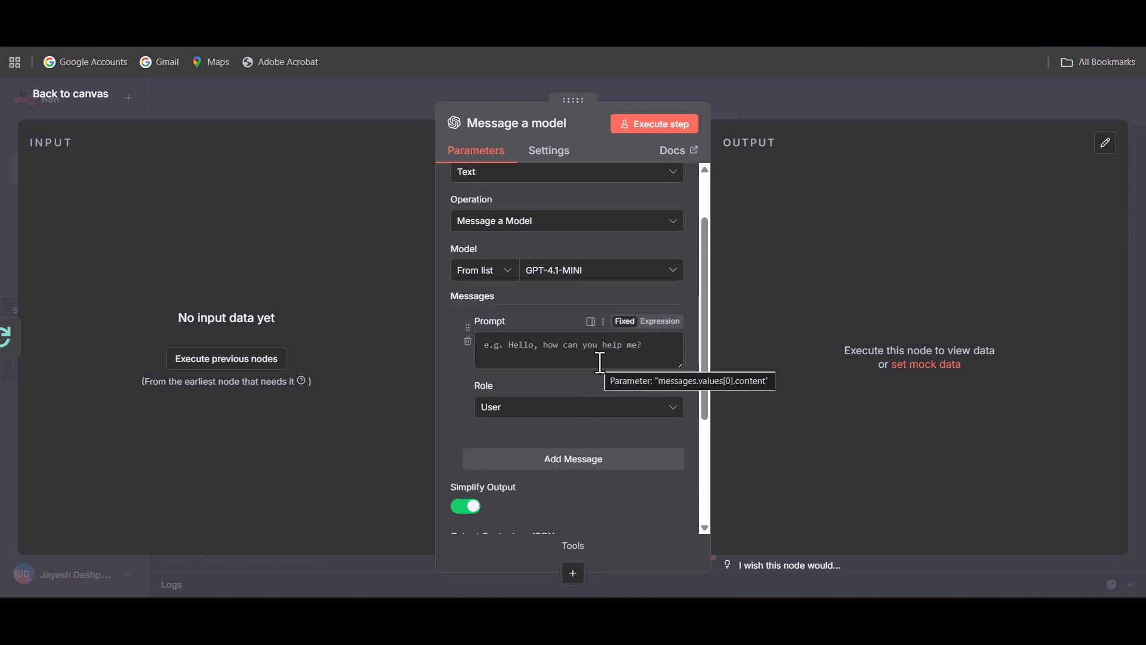
pyautogui.scroll(-2, 599, 361)
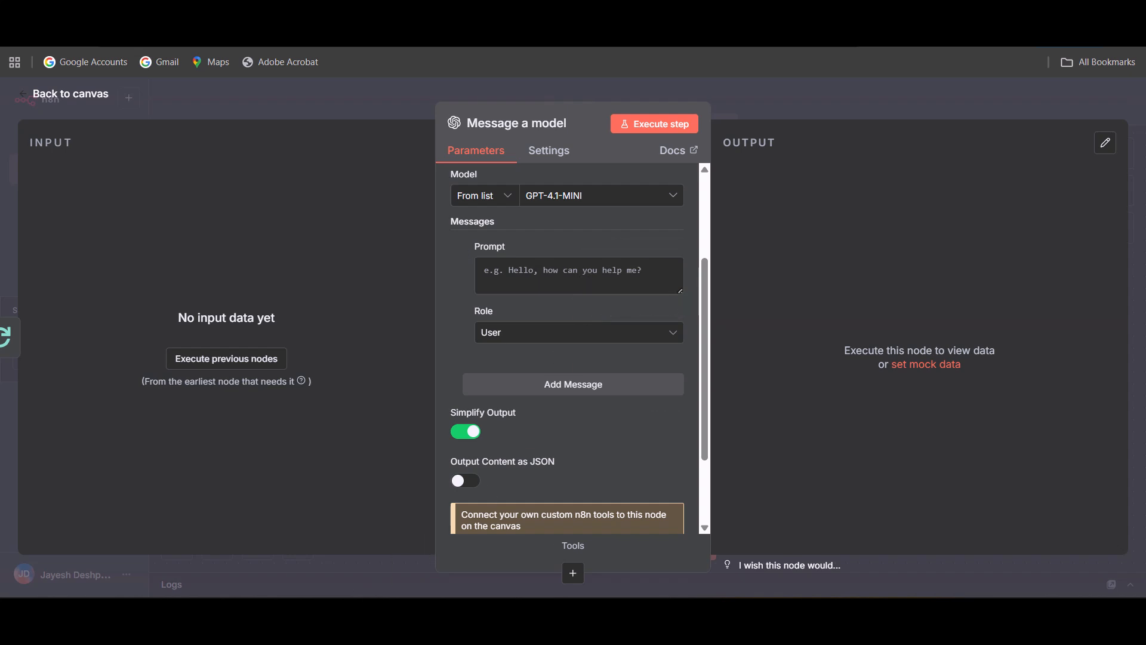
# Copy the whole cold email prompt from the Notepad note and paste it as the prompt of the Message a model node.
pyautogui.click(299, 550)
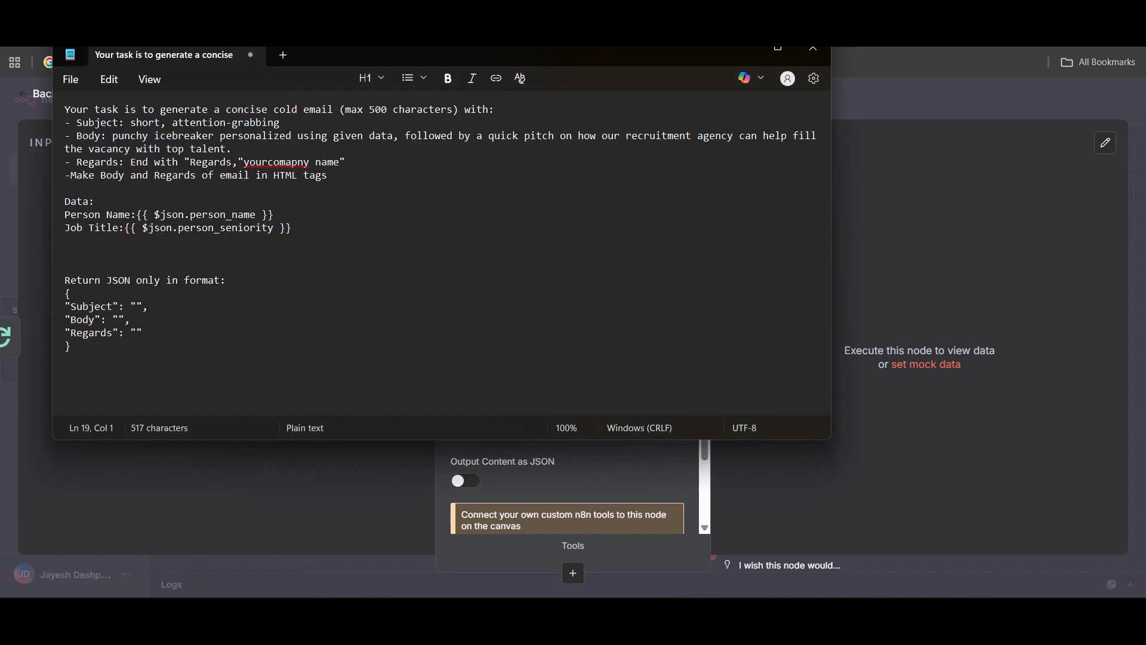
pyautogui.click(291, 345)
pyautogui.moveTo(604, 54); pyautogui.dragTo(604, 79)
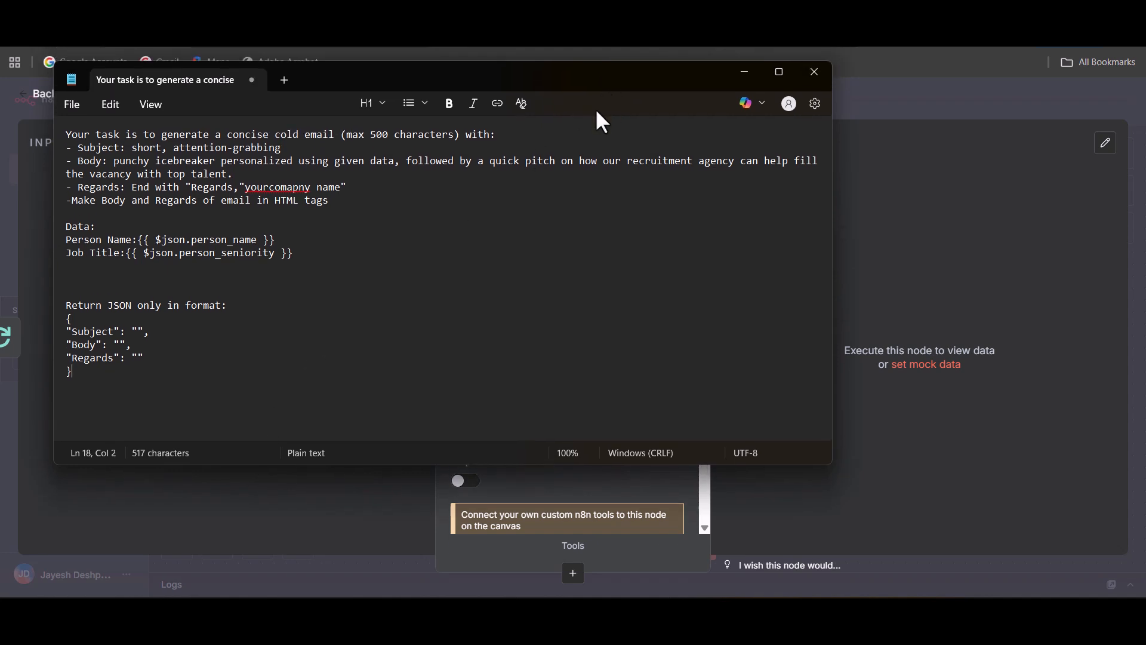
pyautogui.hotkey('ctrl', 'a')
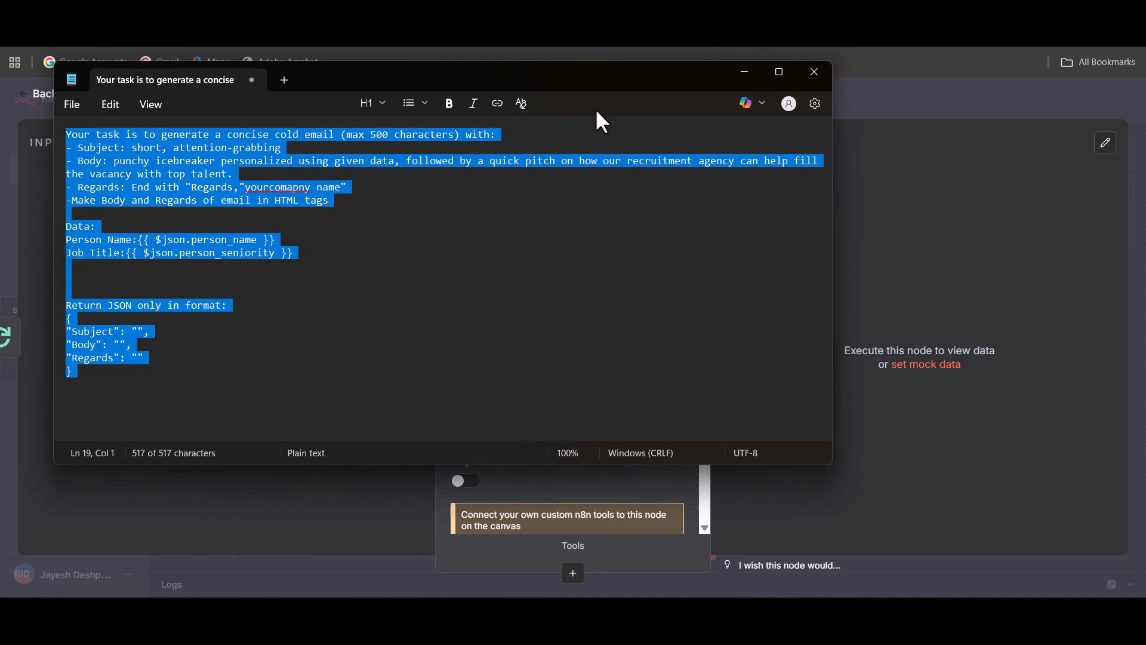
pyautogui.click(744, 72)
pyautogui.click(580, 280)
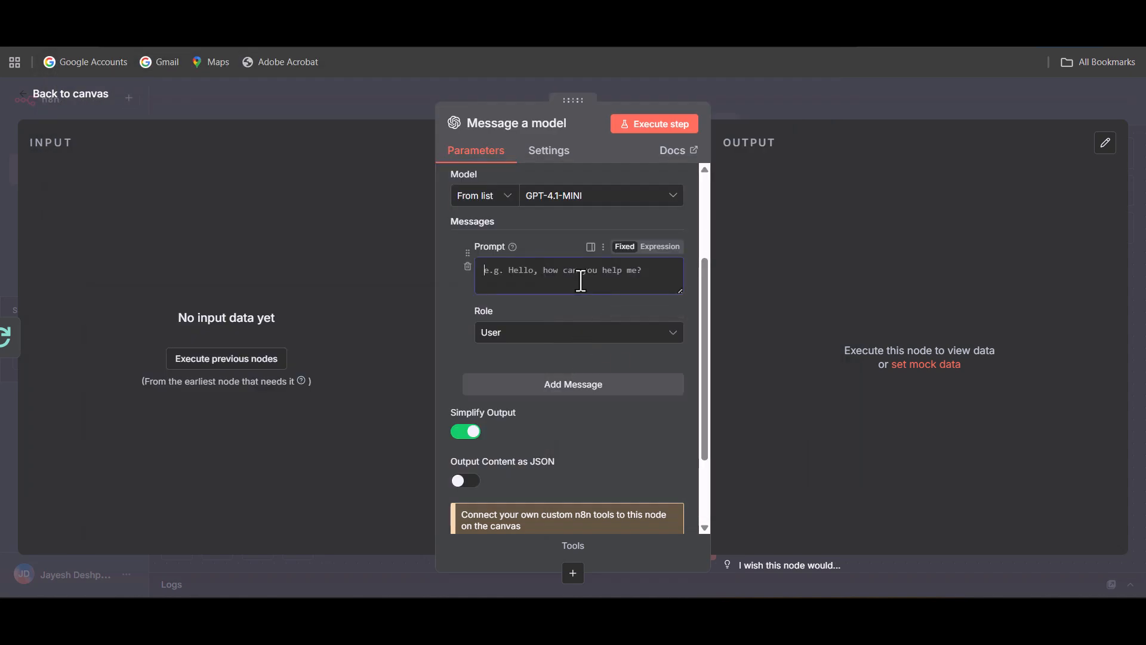
pyautogui.hotkey('ctrl', 'v')
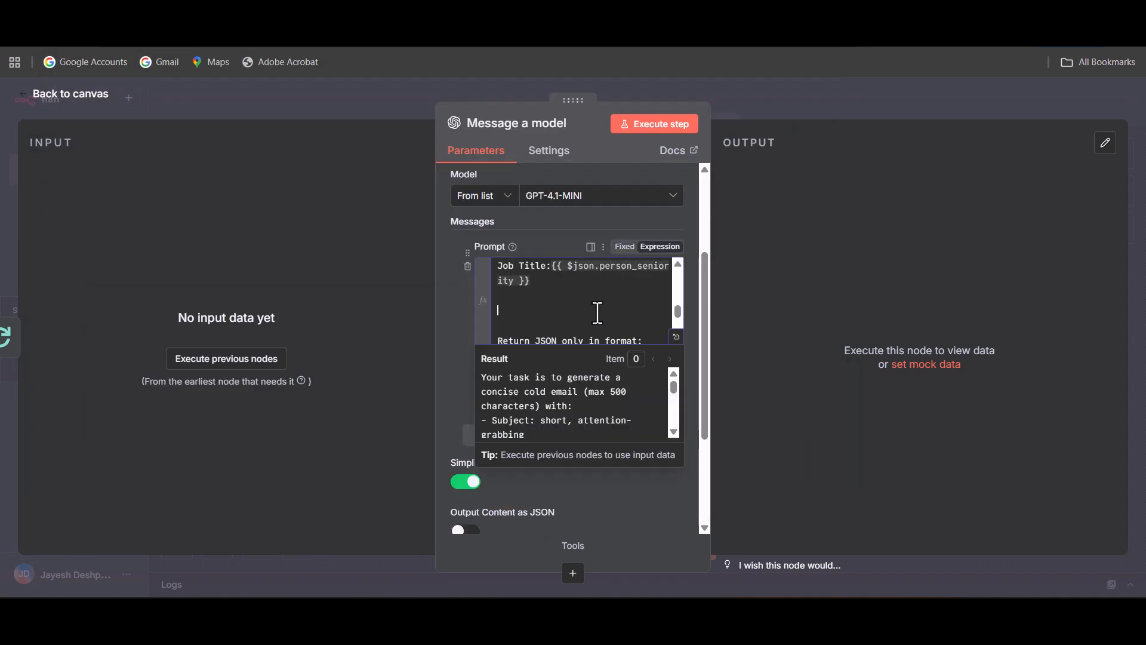
pyautogui.scroll(5, 597, 312)
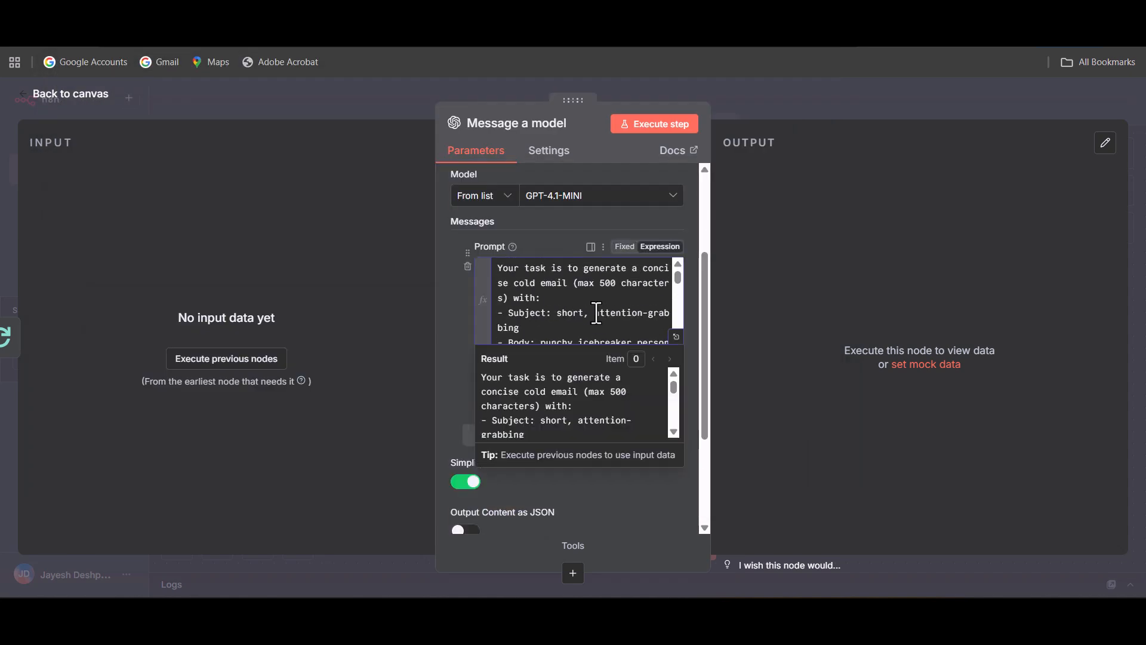
# Remove the person_seniority and person_name expressions after Job Title and Person Name in the prompt and return to the canvas.
pyautogui.click(676, 337)
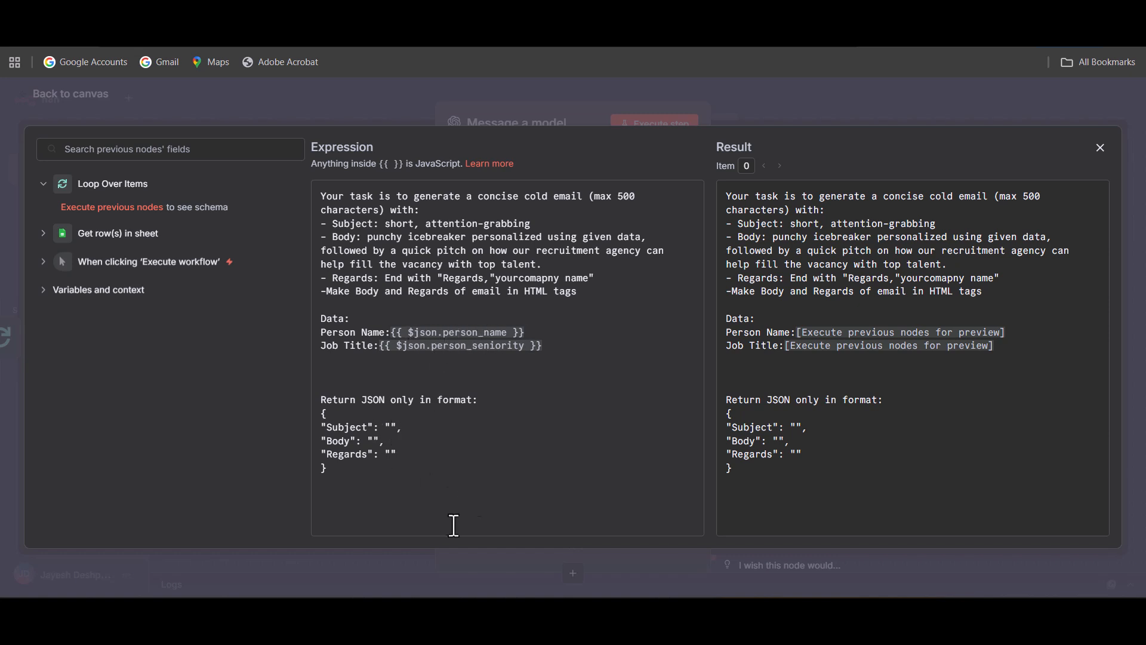
pyautogui.moveTo(561, 345); pyautogui.dragTo(385, 350)
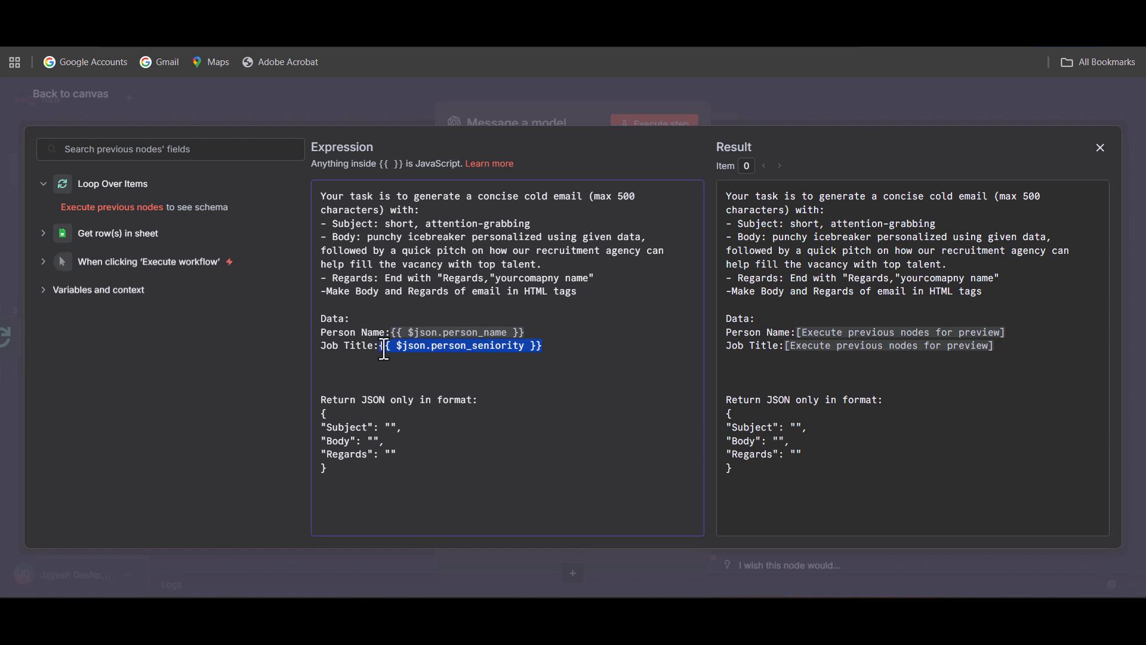
pyautogui.press('BackSpace')
pyautogui.moveTo(529, 333); pyautogui.dragTo(399, 335)
pyautogui.press('BackSpace')
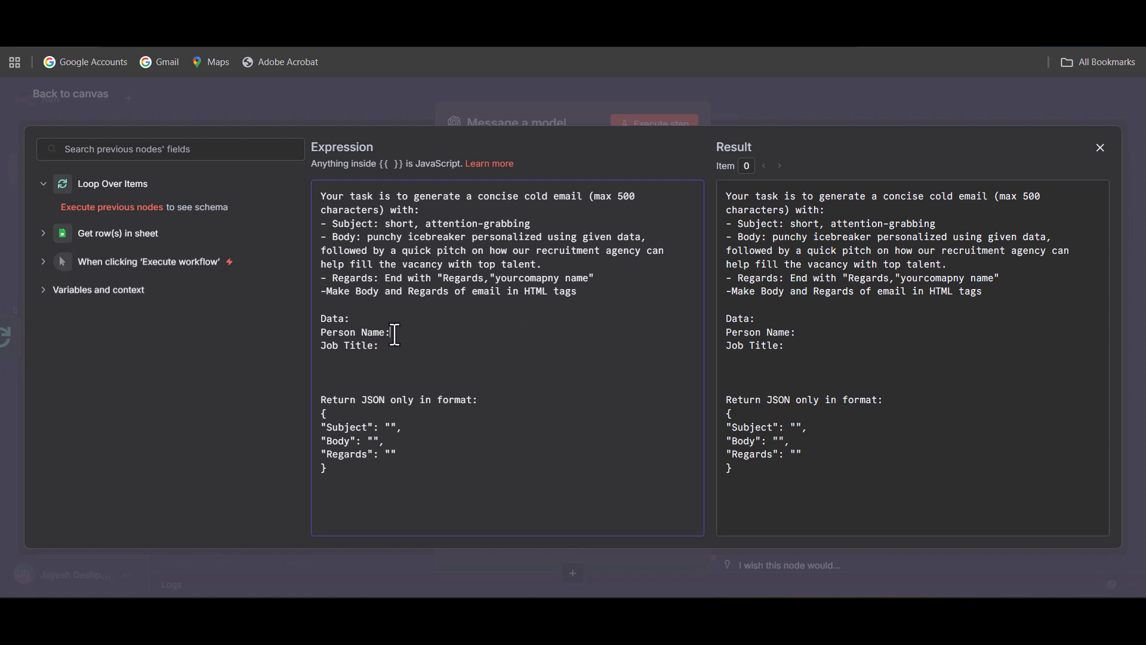
pyautogui.click(997, 107)
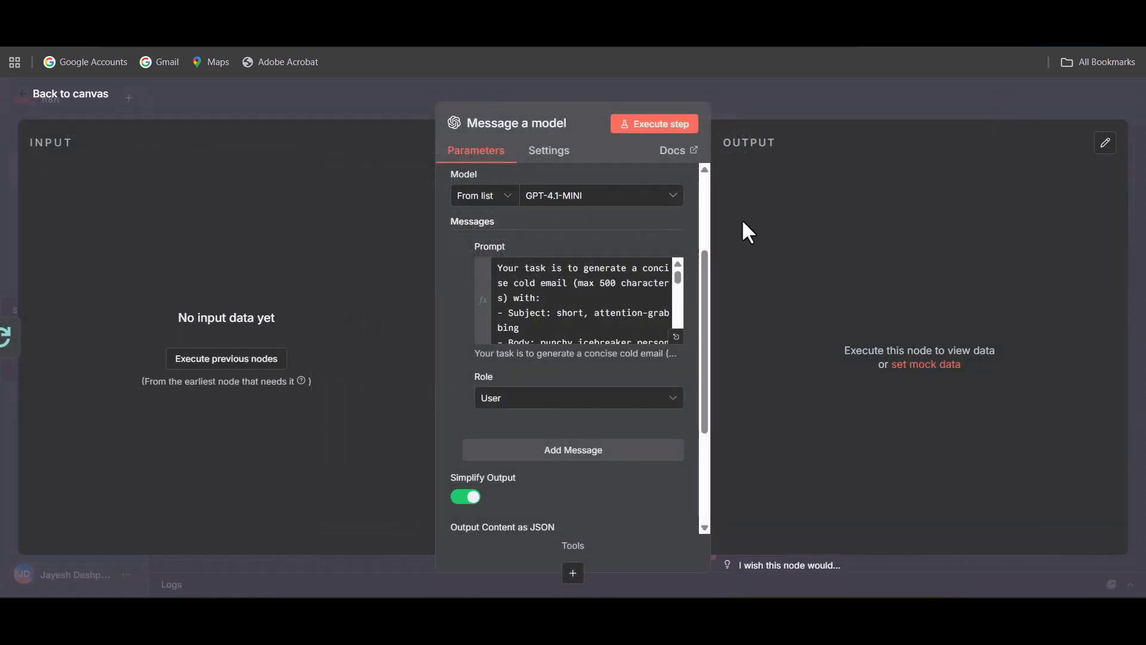
pyautogui.click(78, 103)
# Align the Message a model node horizontally with the loop output of Loop Over Items and save the workflow.
pyautogui.moveTo(826, 409); pyautogui.dragTo(842, 349)
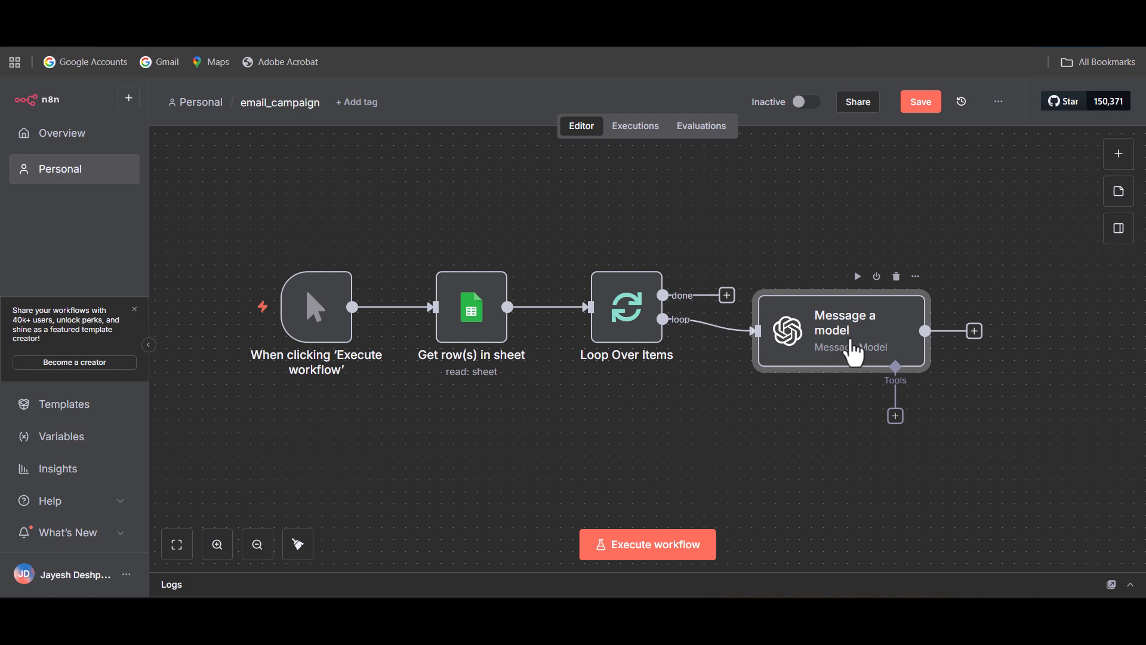
pyautogui.moveTo(845, 345); pyautogui.dragTo(851, 334)
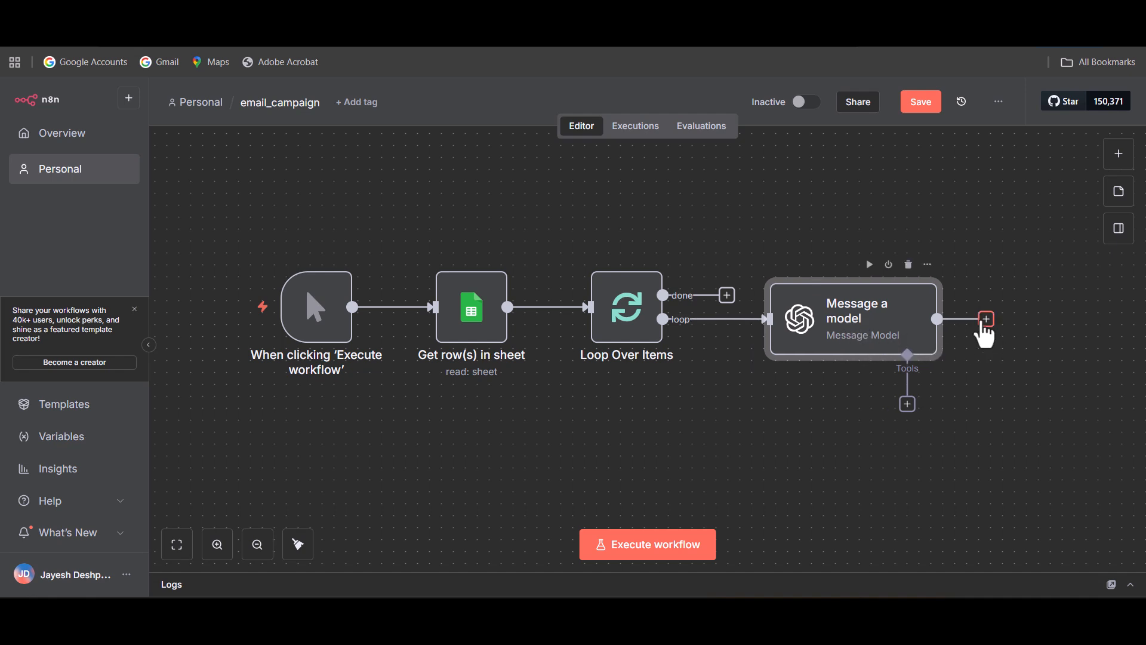
pyautogui.click(920, 103)
pyautogui.click(796, 447)
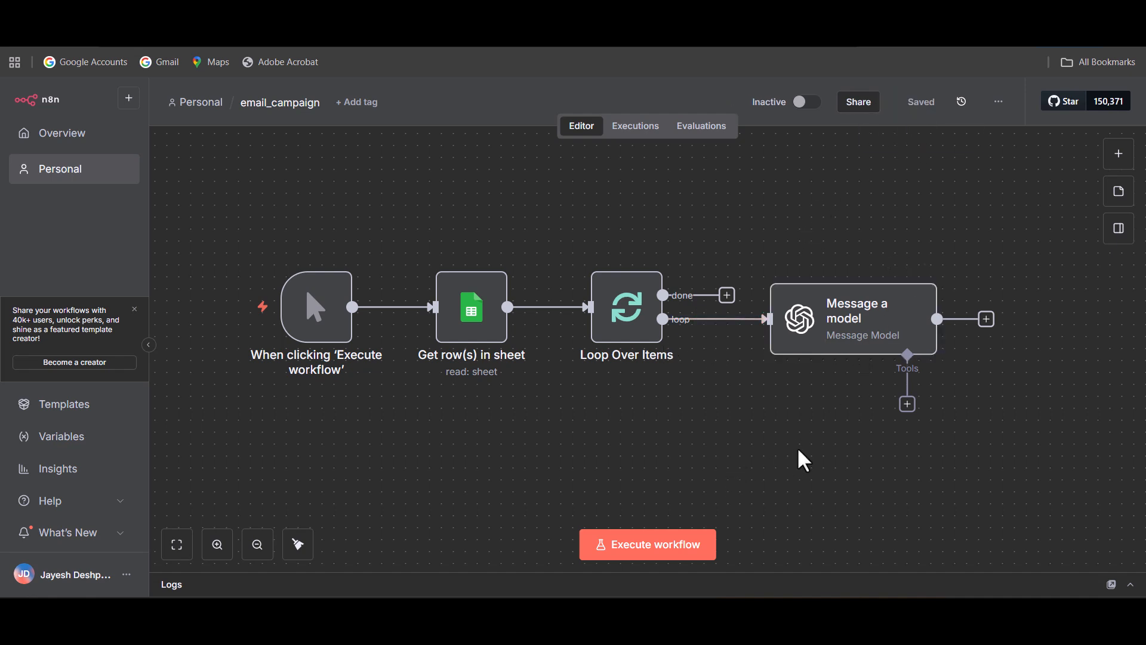
# Add a Mailgun node after the Message a model node, leaving its fields empty.
pyautogui.moveTo(813, 433); pyautogui.dragTo(729, 434)
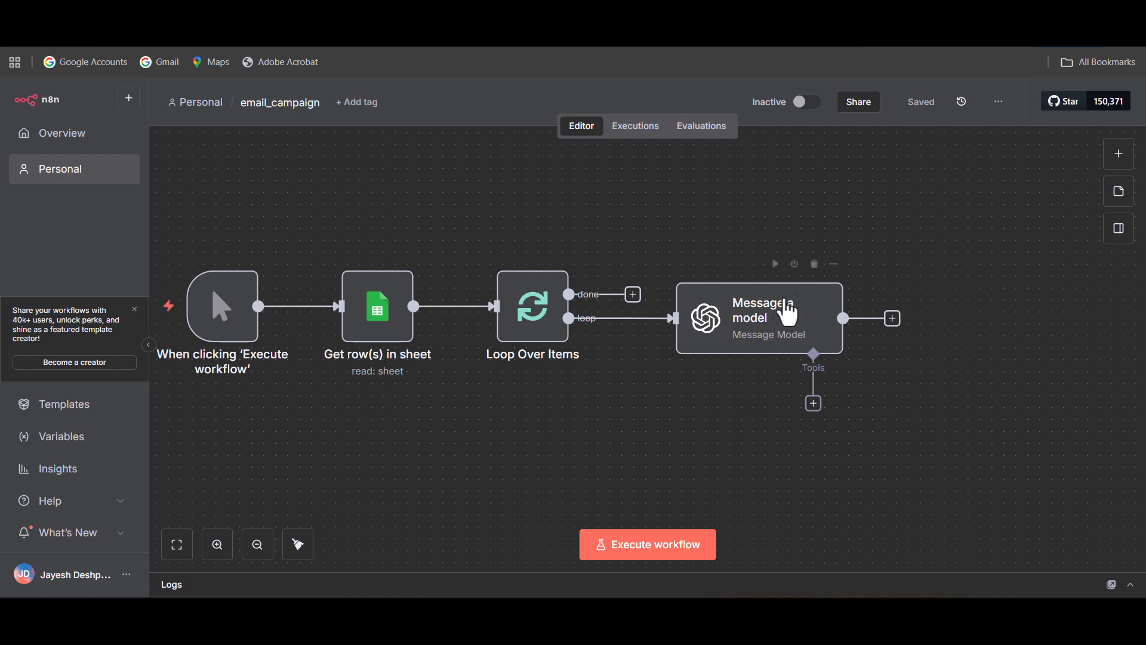
pyautogui.click(892, 318)
pyautogui.write('mail')
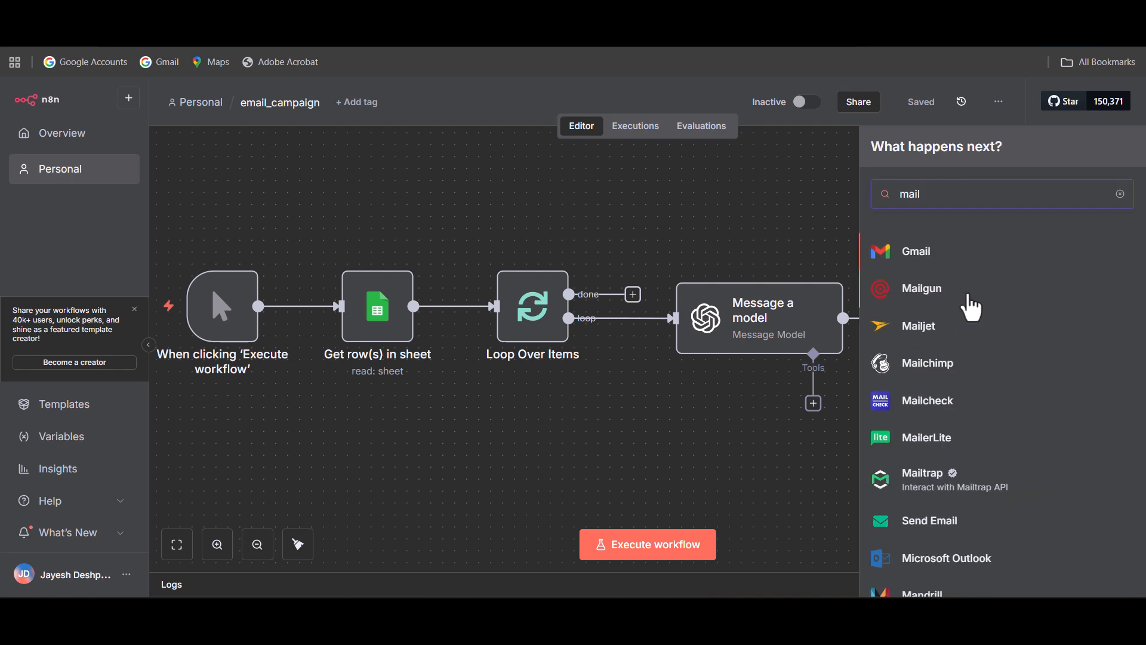
pyautogui.click(968, 295)
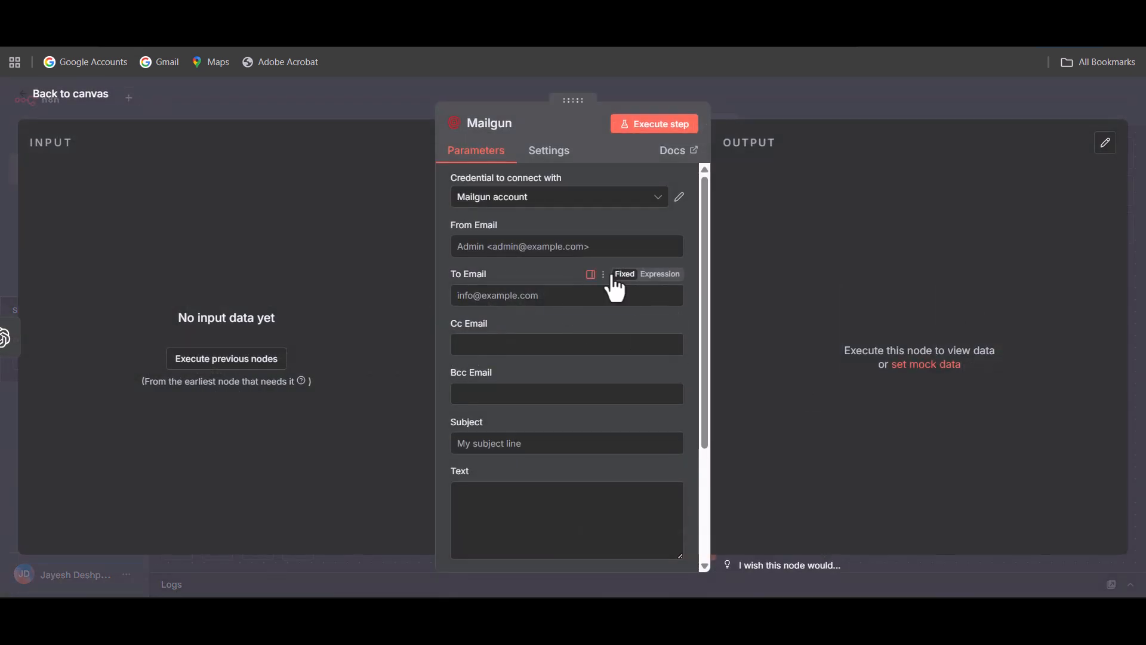
pyautogui.press('Escape')
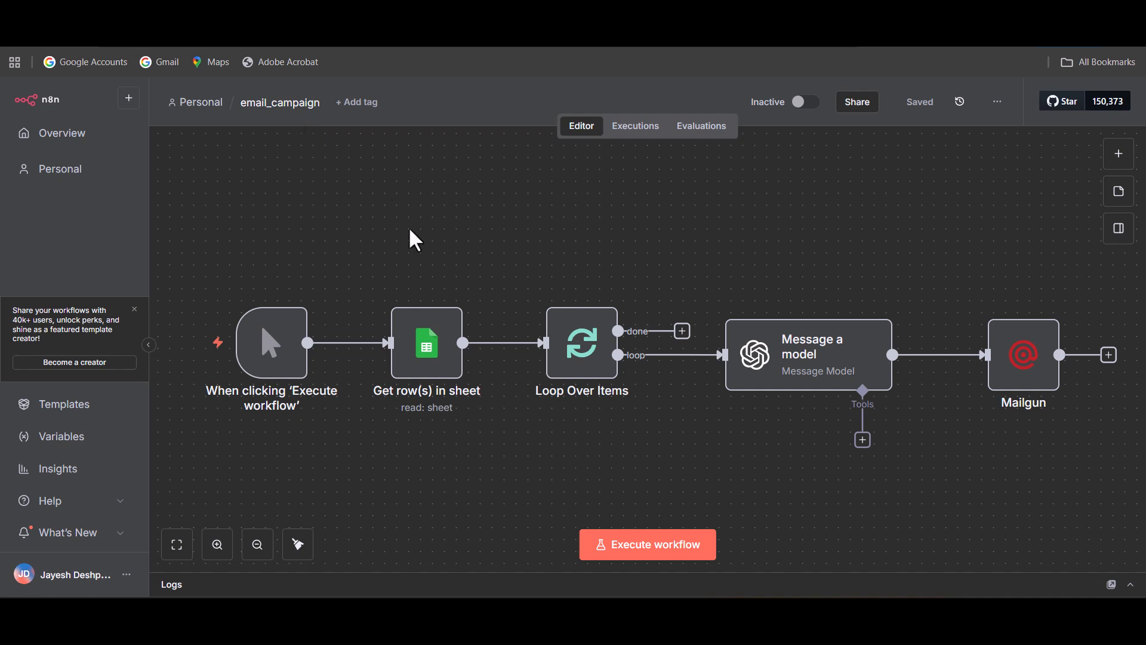
# Execute the Get row(s) in sheet node and the Loop Over Items node individually to load their data.
pyautogui.moveTo(412, 303)
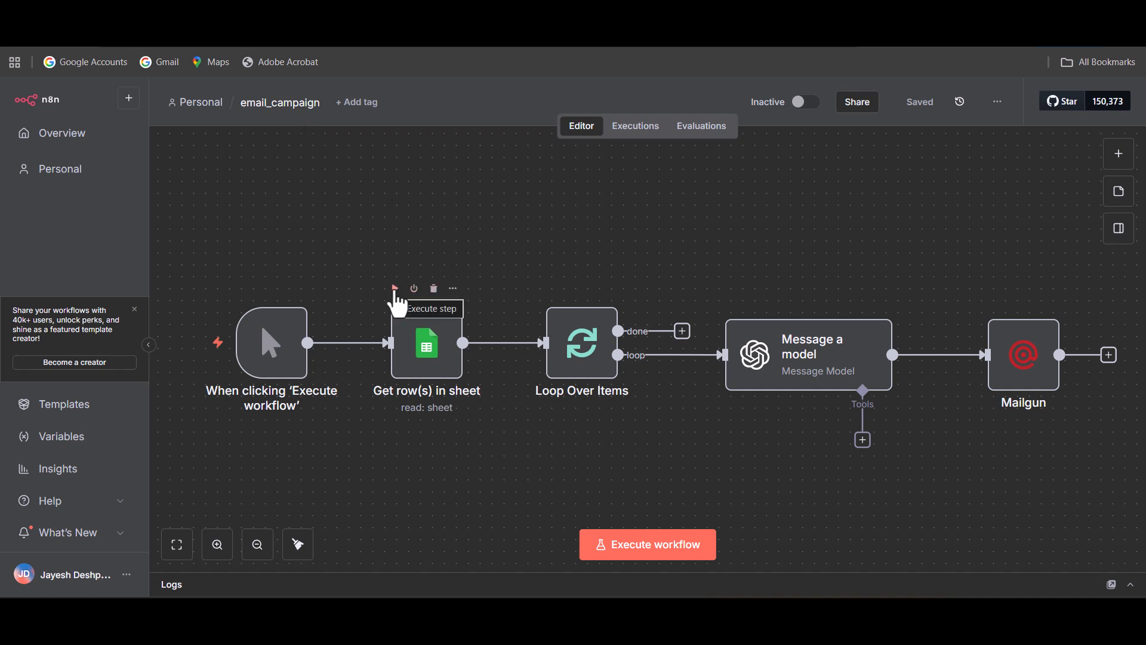
pyautogui.click(395, 289)
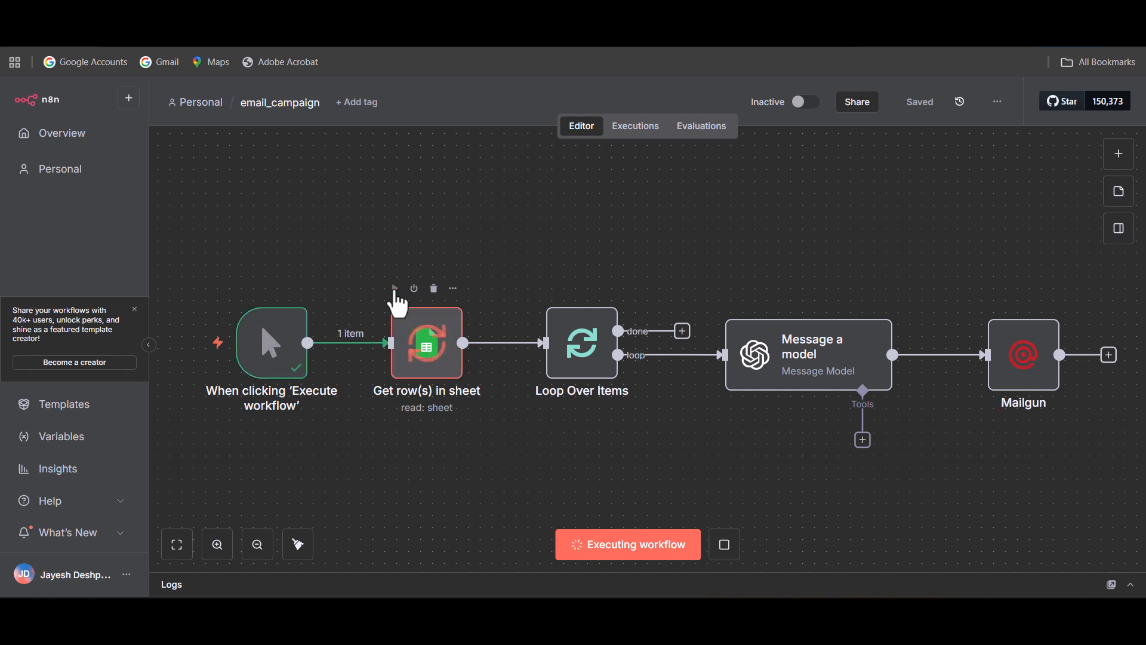
pyautogui.moveTo(591, 352)
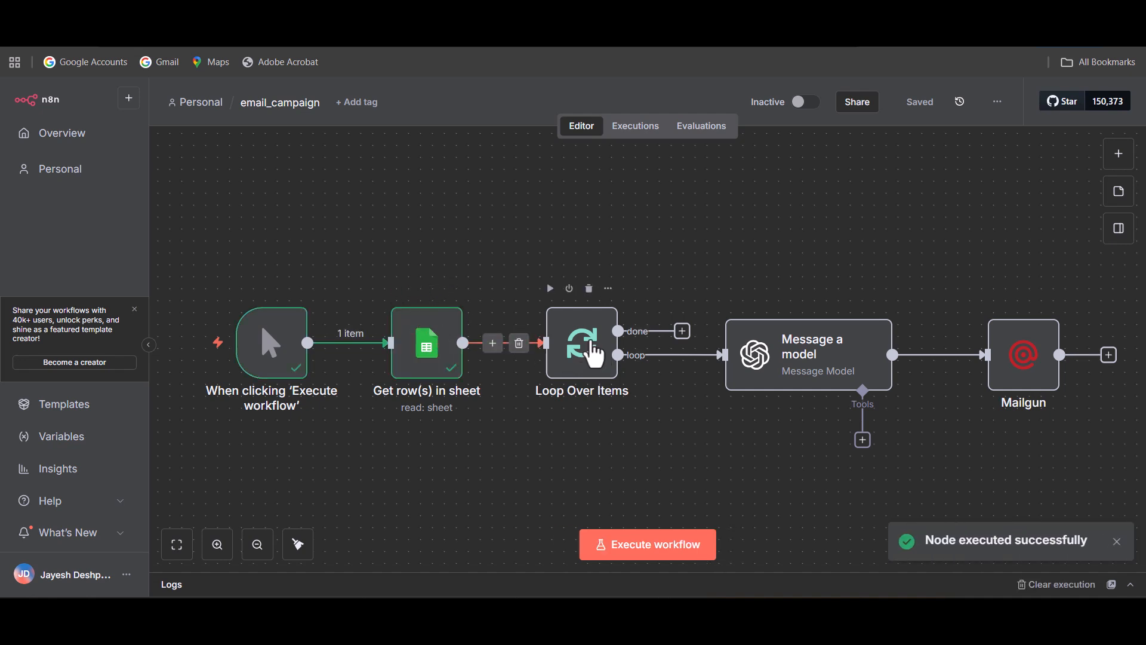
pyautogui.click(550, 289)
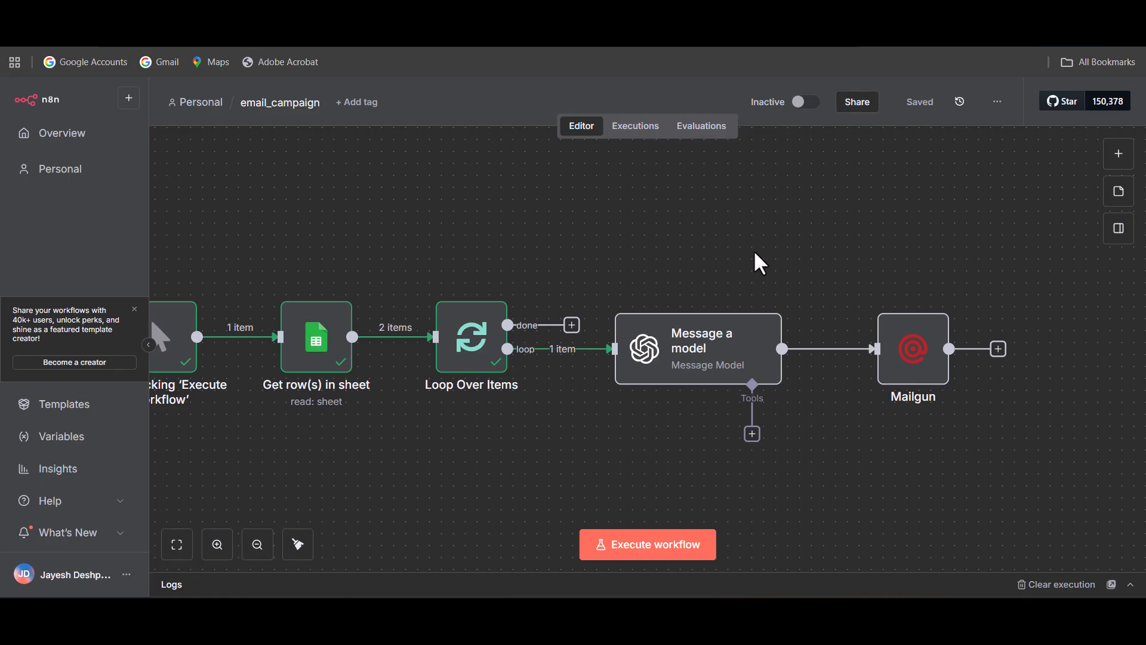
pyautogui.moveTo(646, 378)
# Map the Loop Over Items fields person_name to Person Name and person_seniority to Job Title in the Message a model prompt.
pyautogui.click(703, 366)
pyautogui.doubleClick(703, 366)
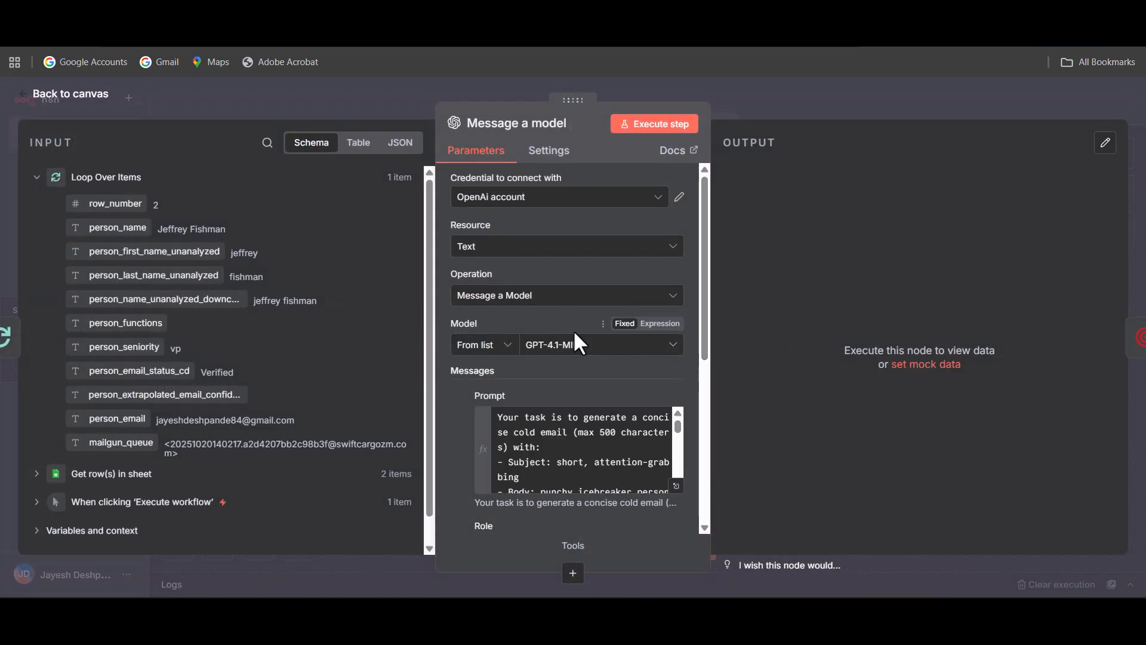
pyautogui.scroll(-2, 596, 452)
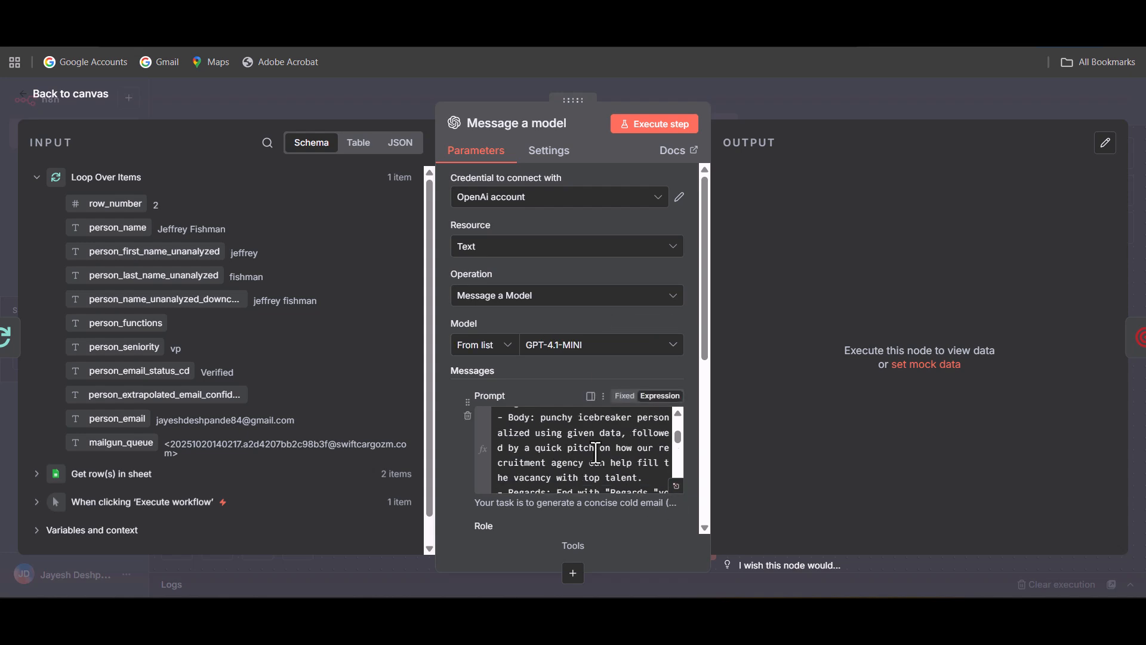
pyautogui.scroll(-3, 657, 462)
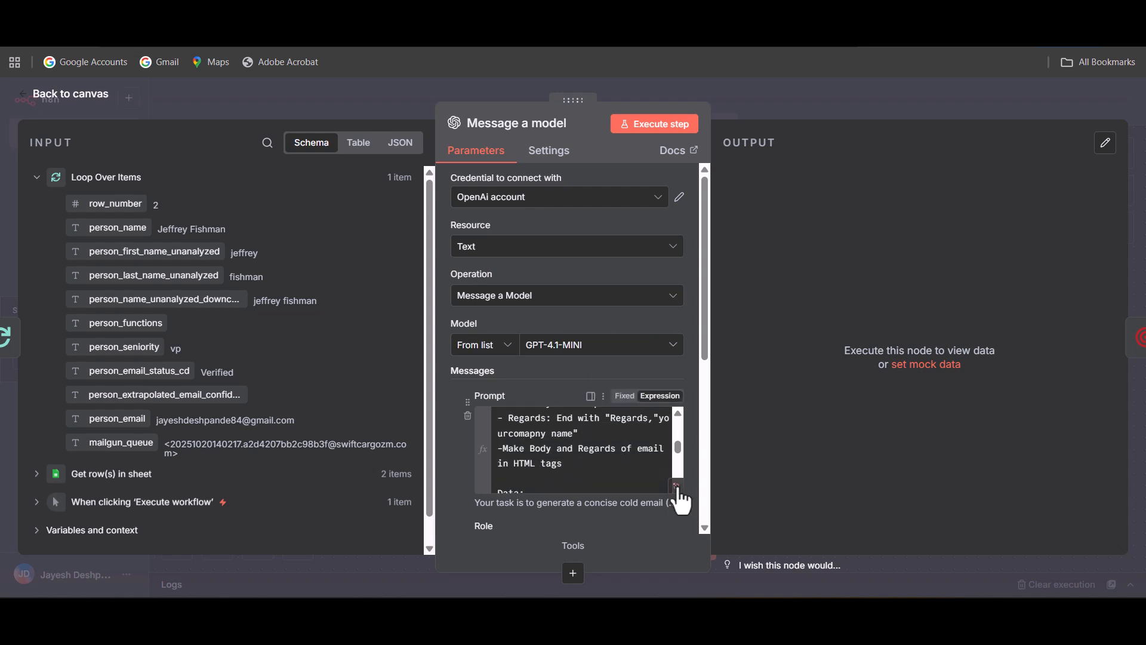
pyautogui.click(677, 486)
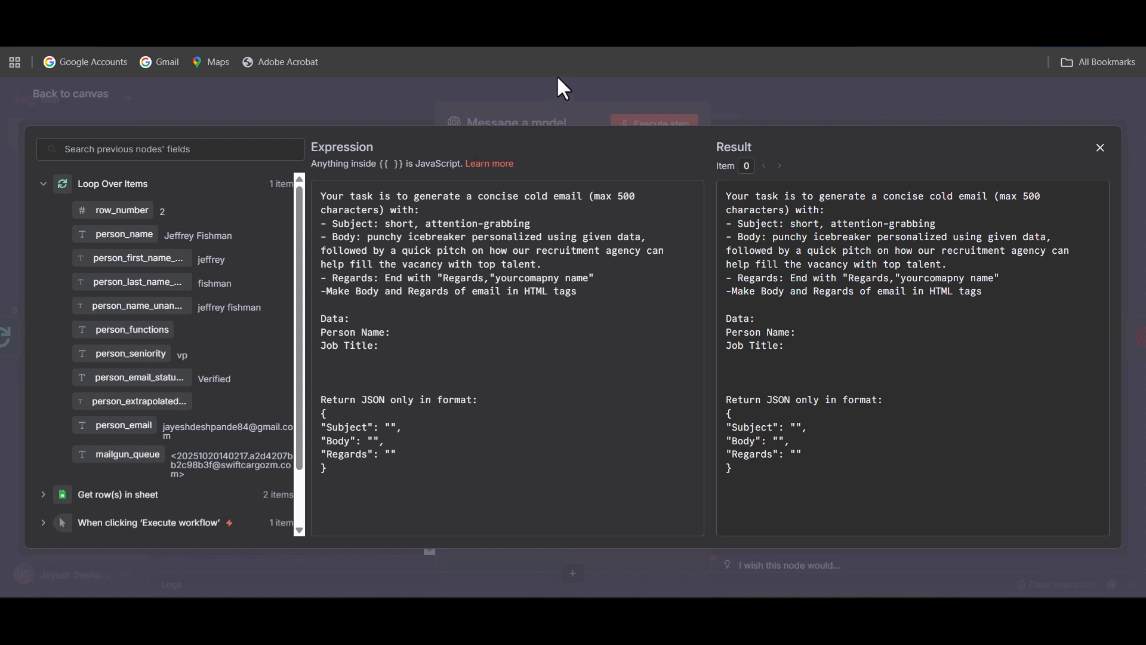
pyautogui.scroll(-3, 248, 460)
pyautogui.scroll(3, 153, 428)
pyautogui.moveTo(122, 234); pyautogui.dragTo(391, 339)
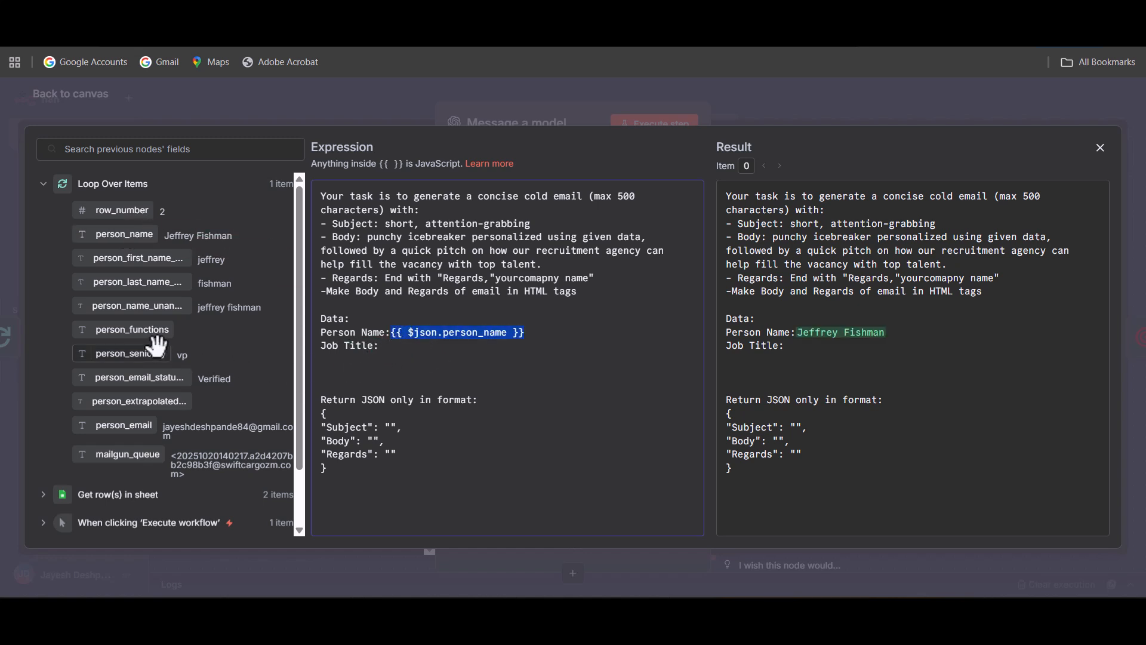
pyautogui.moveTo(123, 356); pyautogui.dragTo(438, 353)
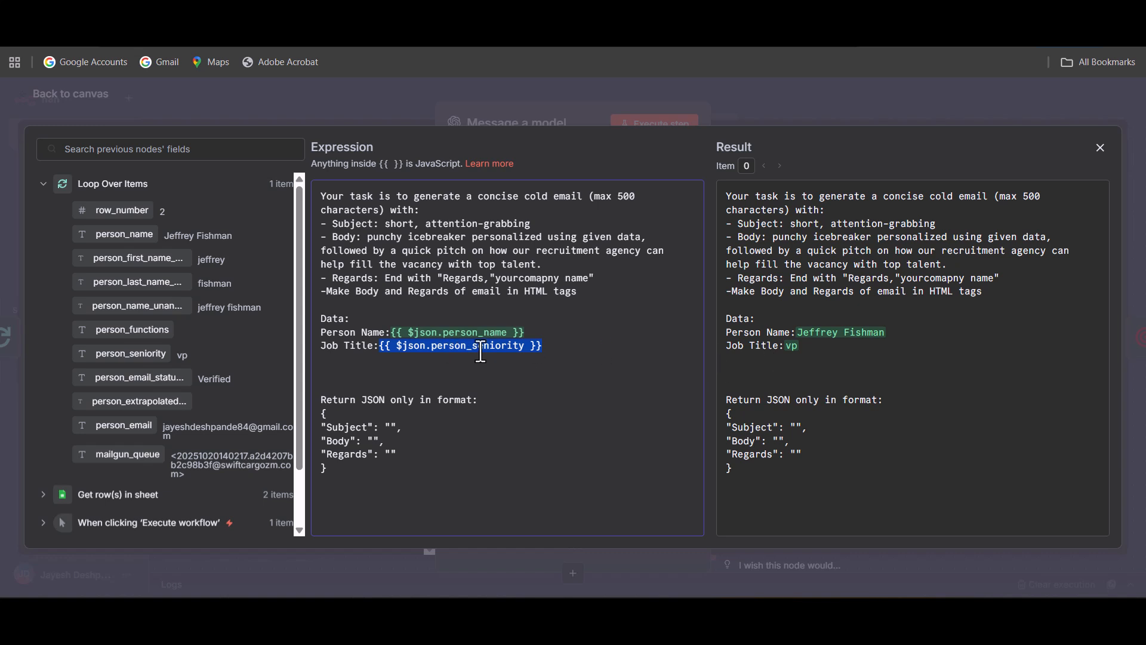
pyautogui.click(647, 103)
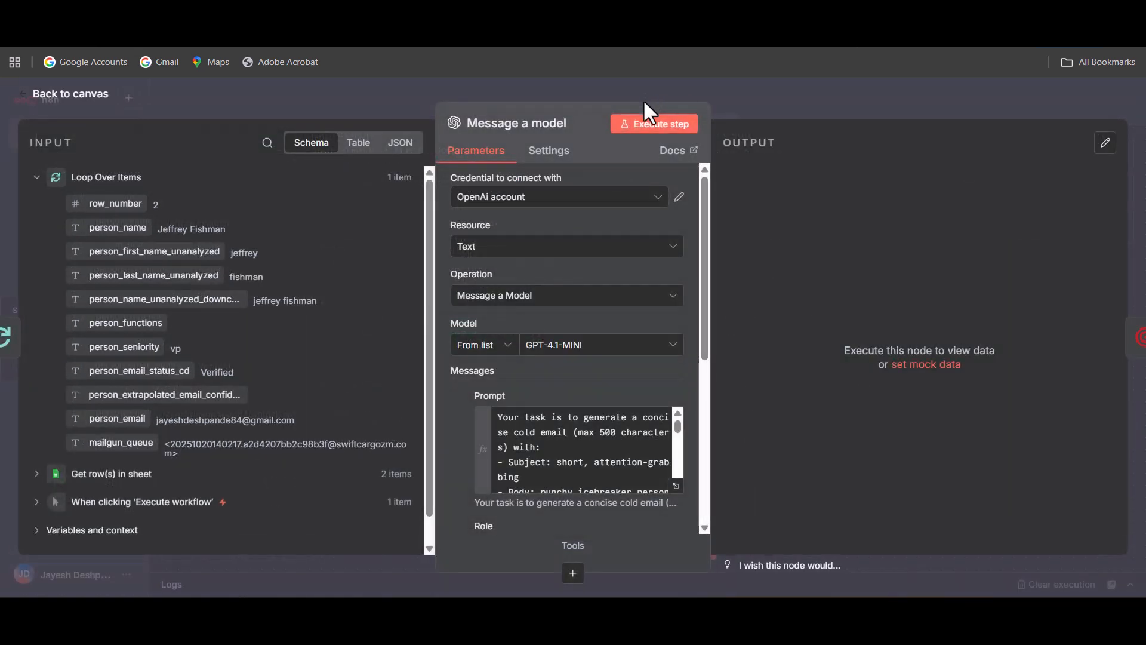
pyautogui.click(70, 96)
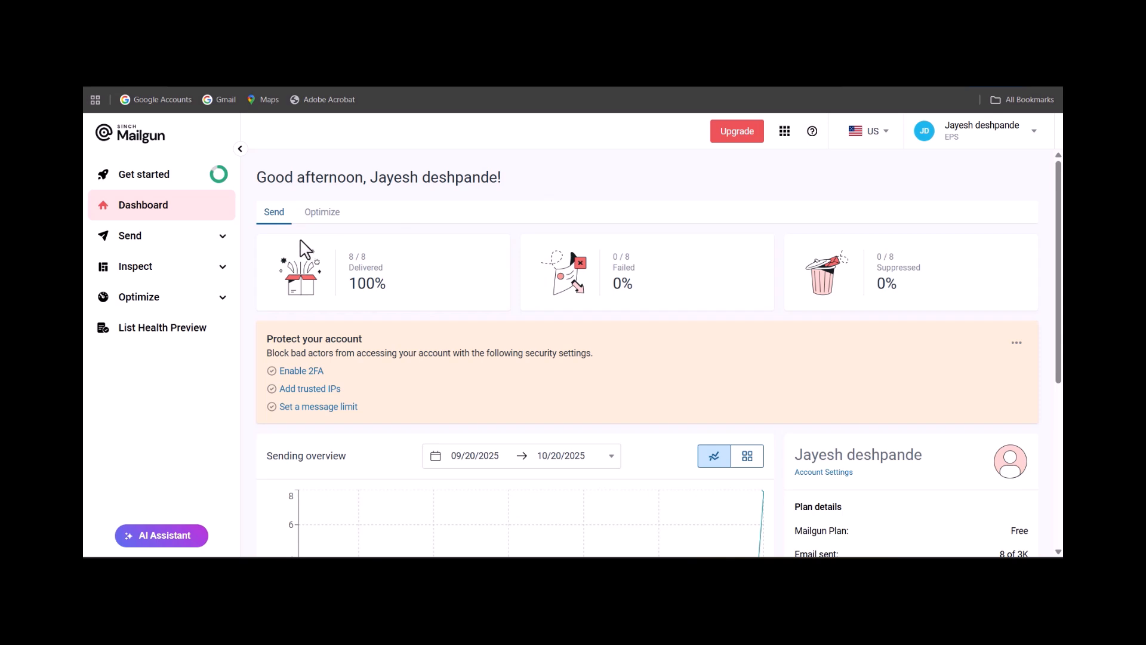
# Open the form for adding a new sending domain from the list of sending domains.
pyautogui.click(209, 246)
pyautogui.scroll(-1, 200, 310)
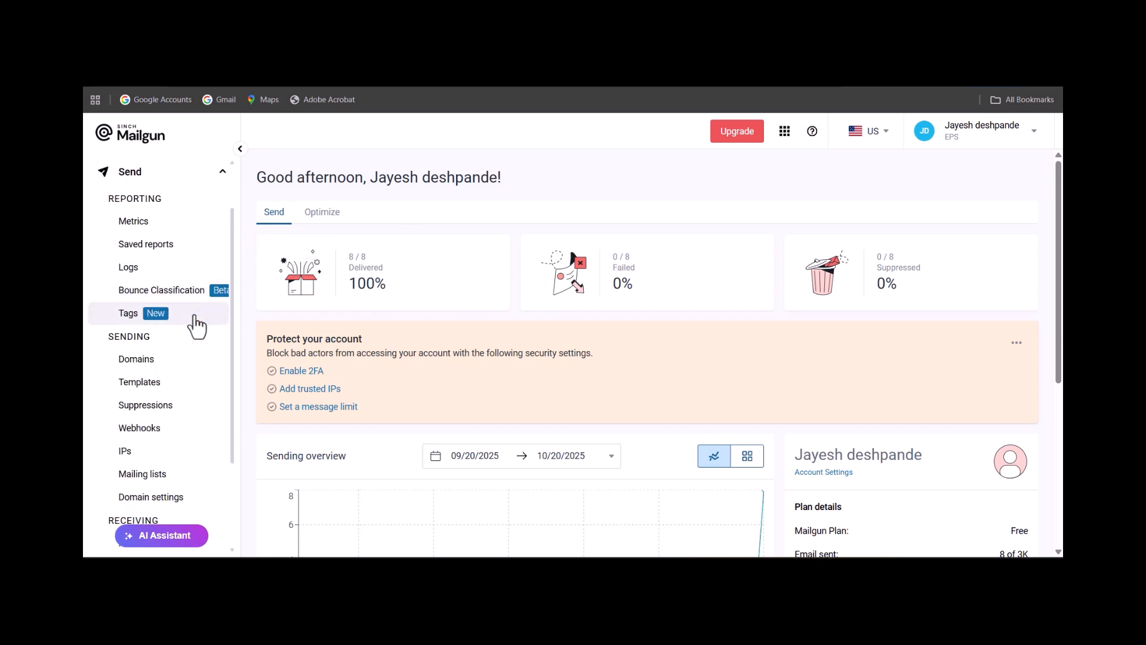
pyautogui.click(161, 372)
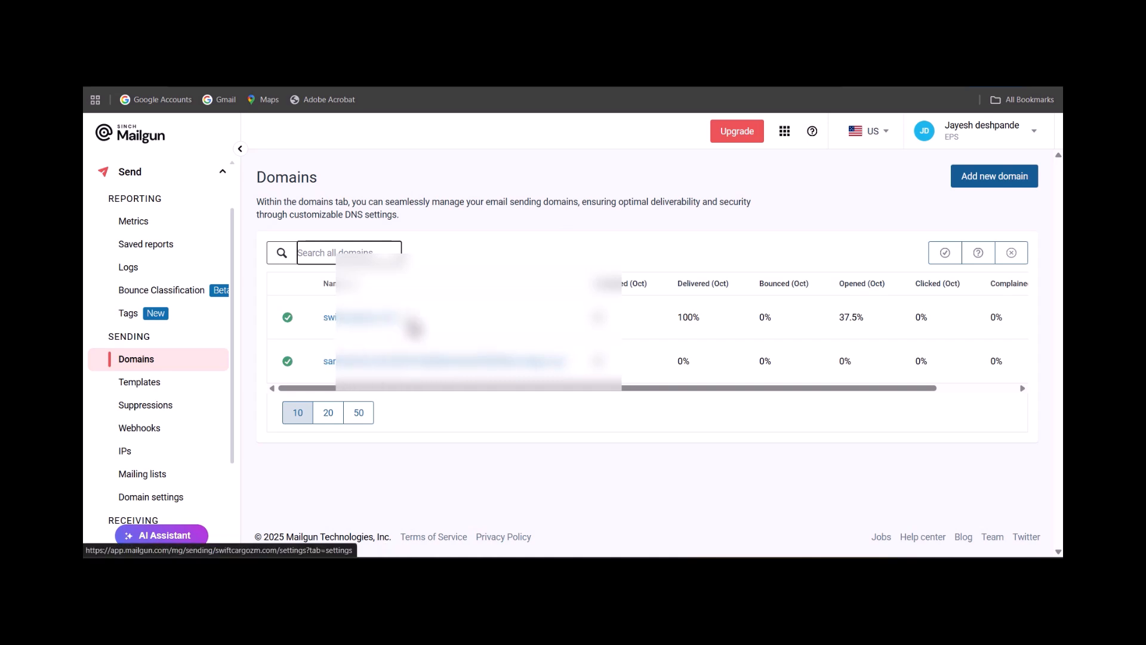
pyautogui.click(998, 179)
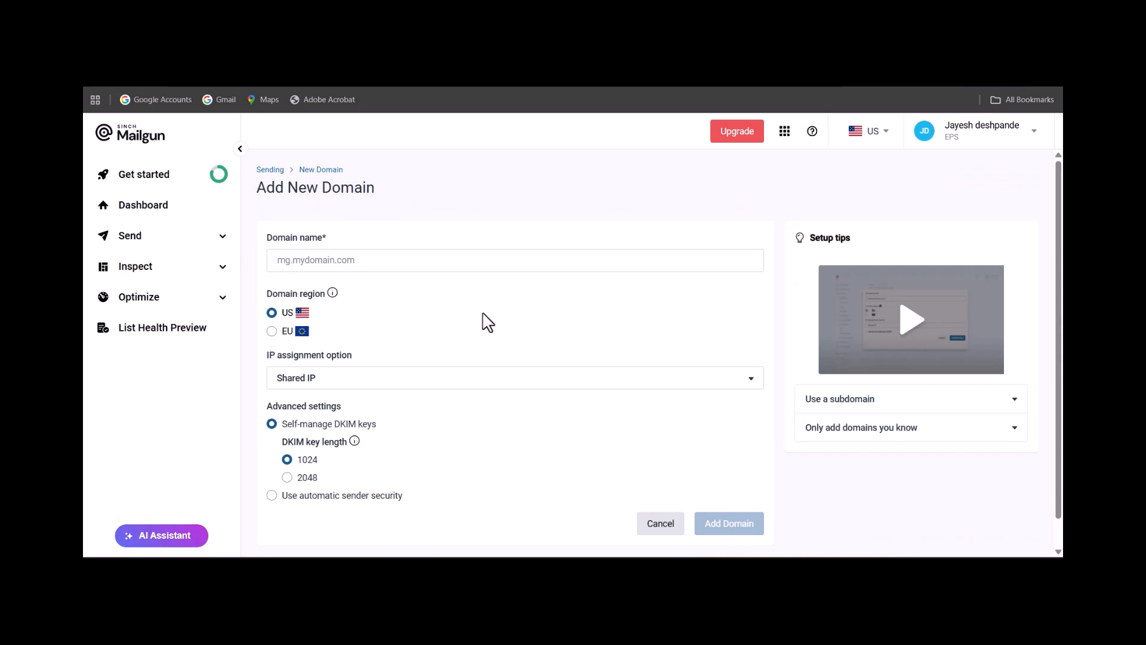
# Enter mycompany.com as the domain name in the Add New Domain form and review its region, IP and DKIM options.
pyautogui.click(414, 257)
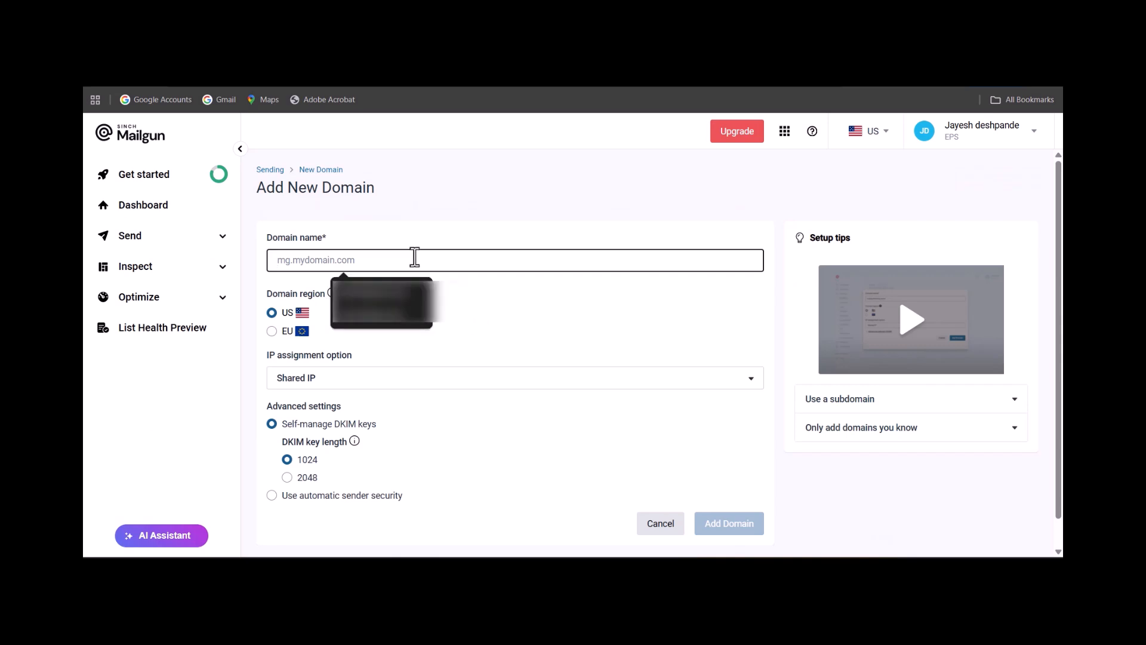
pyautogui.write('myco')
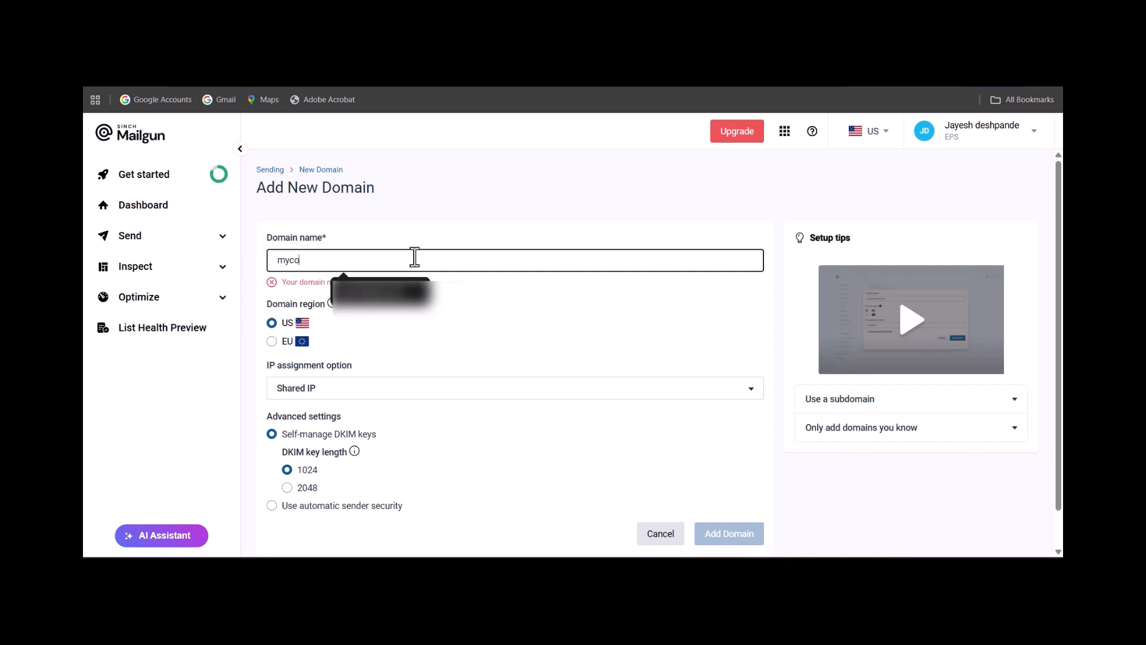
pyautogui.write('mpan')
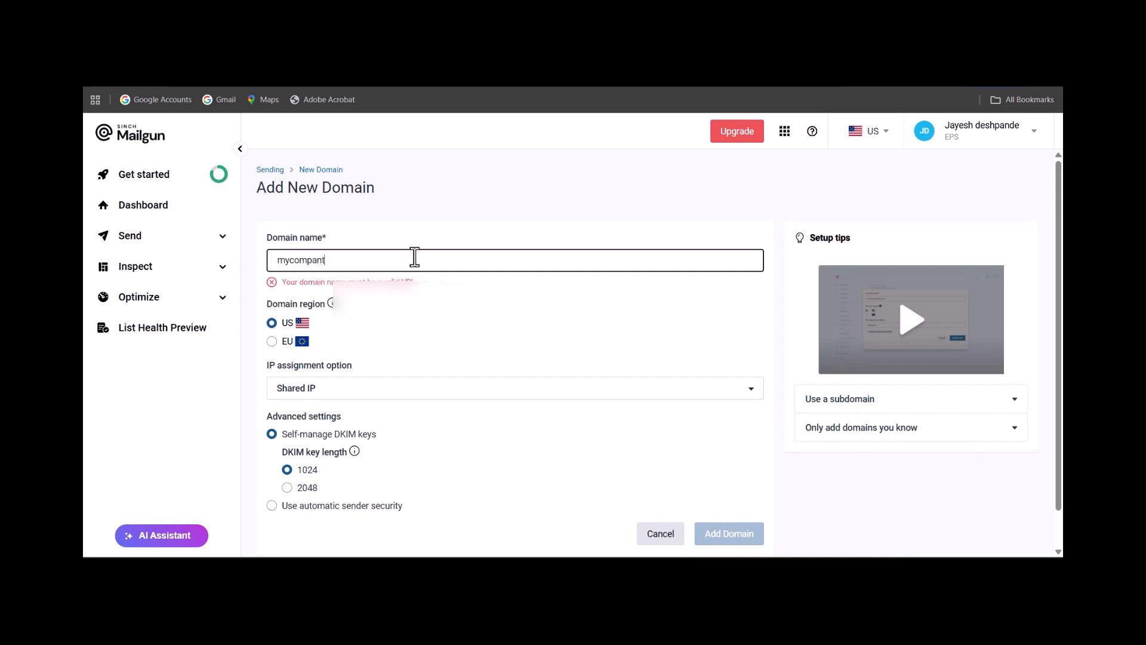
pyautogui.write('y')
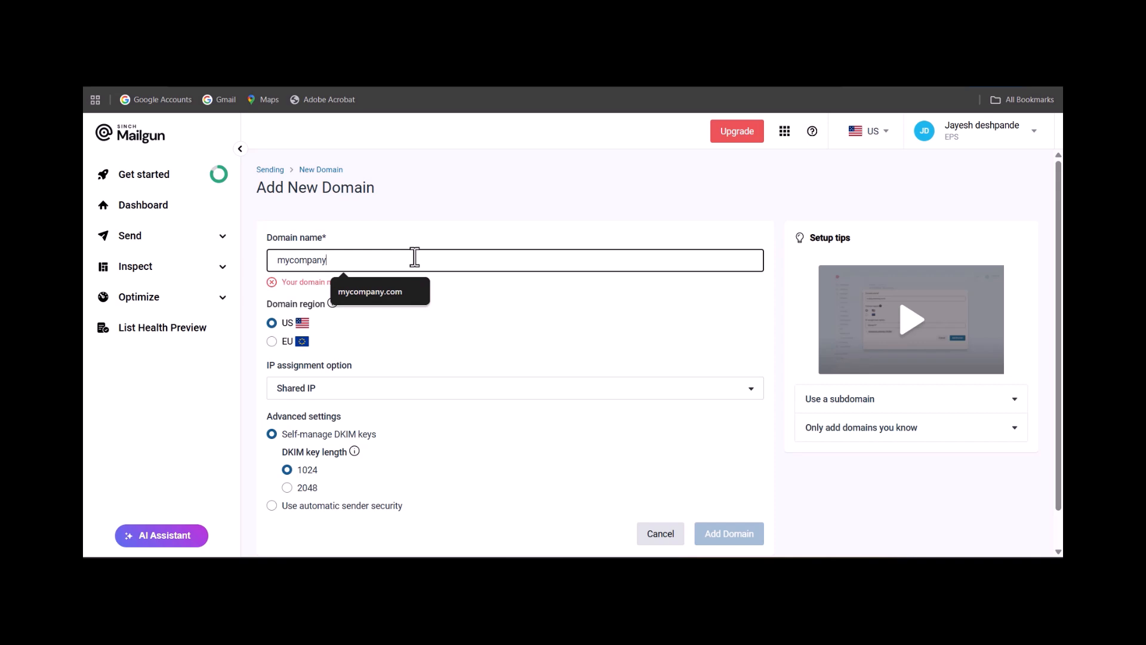
pyautogui.write('.com')
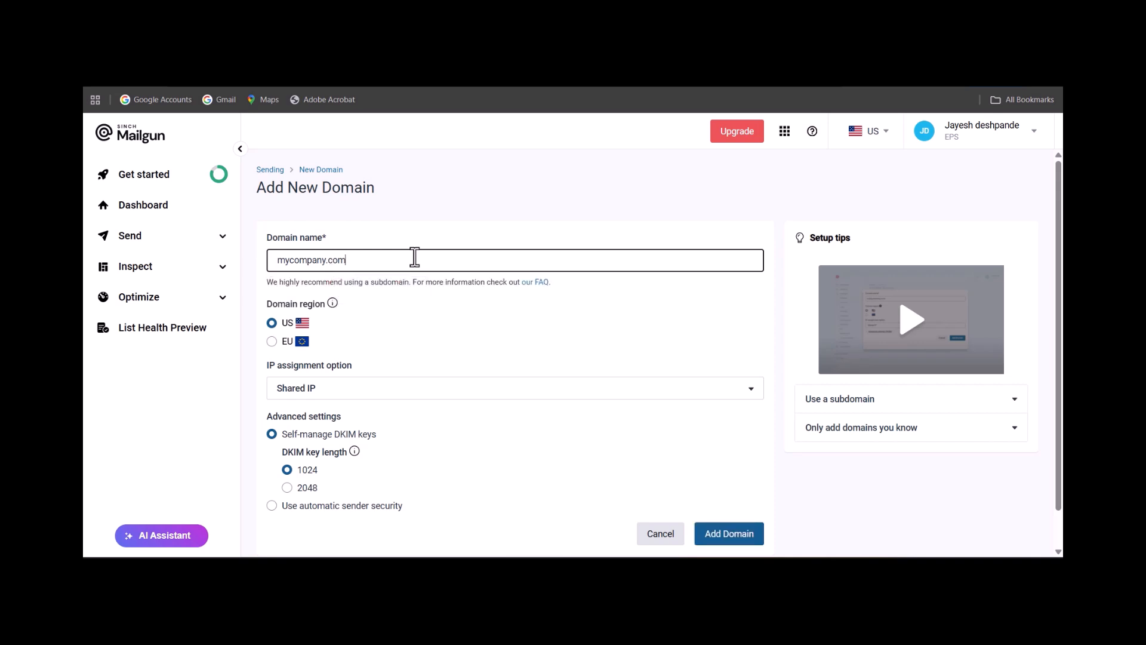
pyautogui.click(455, 240)
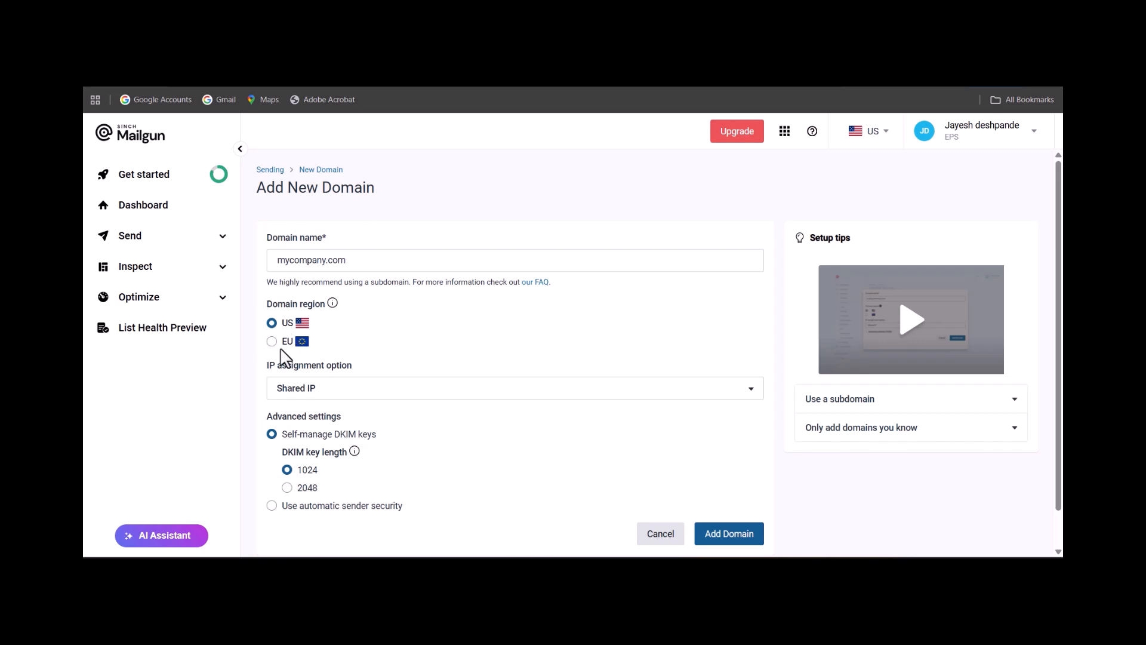
pyautogui.scroll(-2, 382, 352)
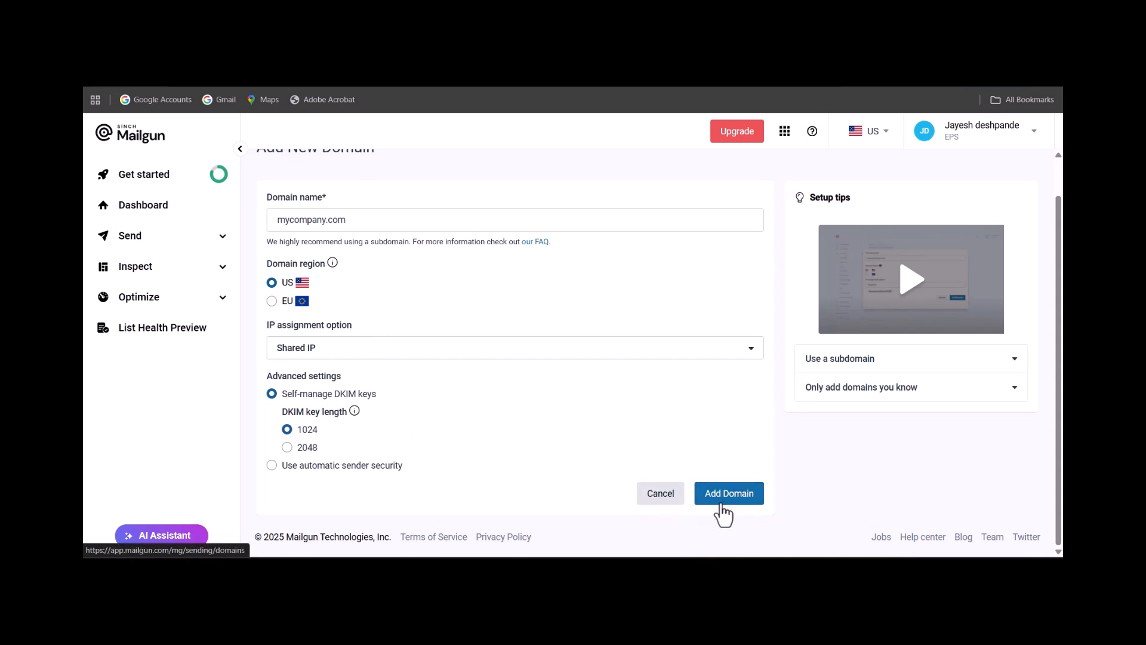
pyautogui.scroll(1, 596, 466)
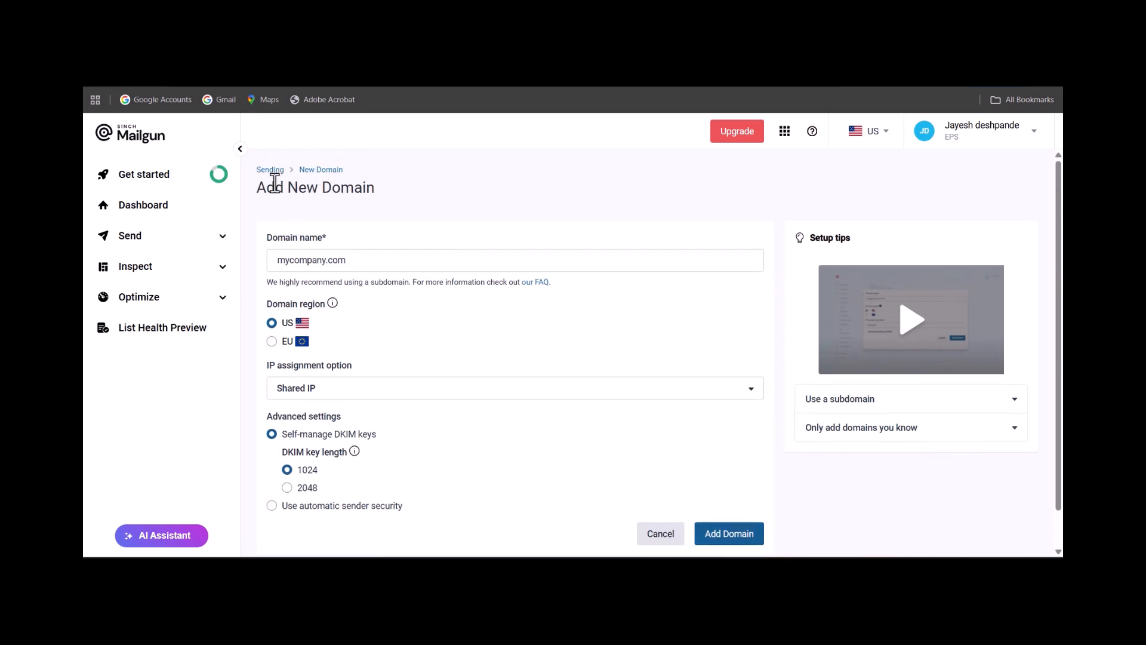
# Return to the list of sending domains and open the settings of the domain swiftcargozm.com.
pyautogui.click(160, 238)
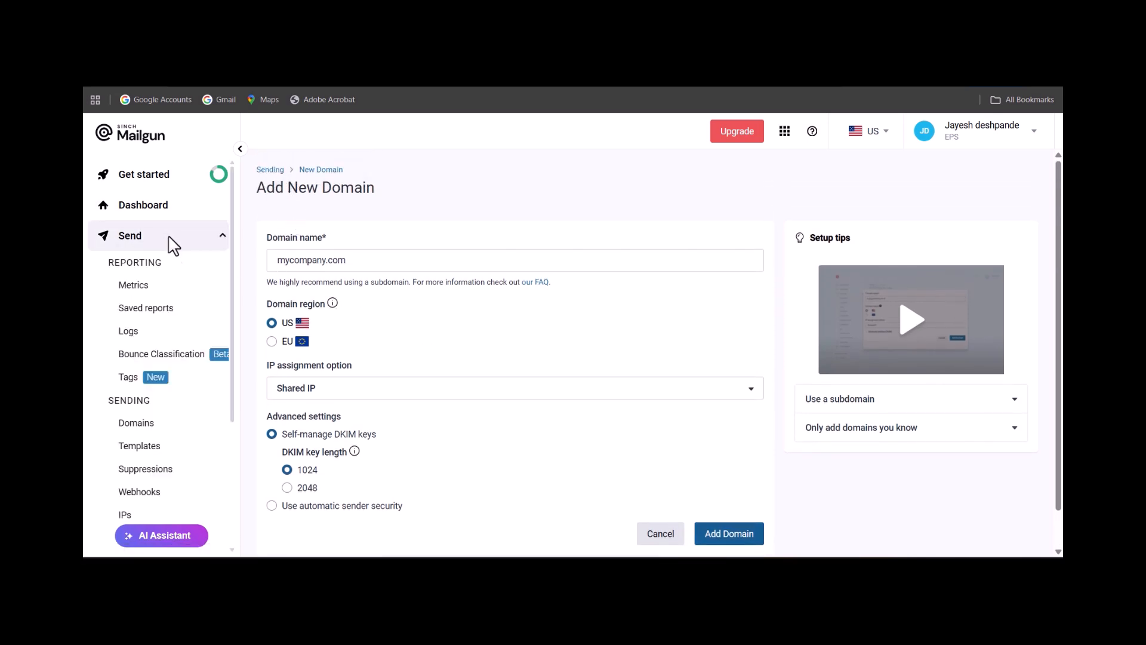
pyautogui.click(152, 431)
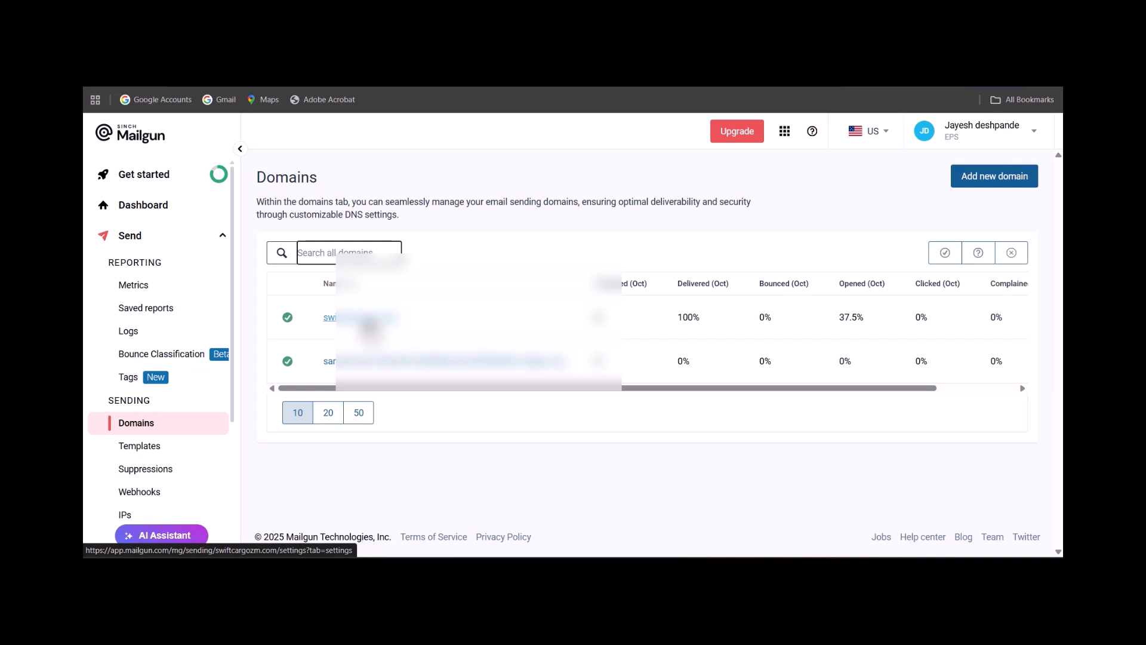
pyautogui.click(367, 318)
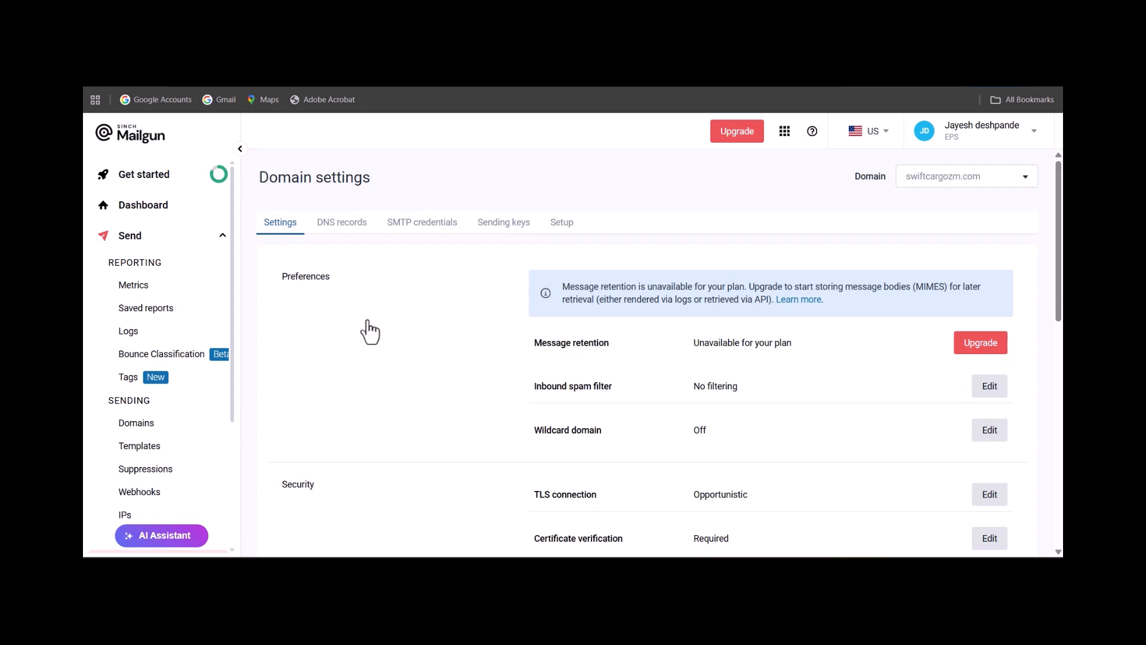
# Examine the domain's preferences, security, tracking and advanced settings.
pyautogui.scroll(-2, 427, 336)
pyautogui.scroll(-1, 431, 344)
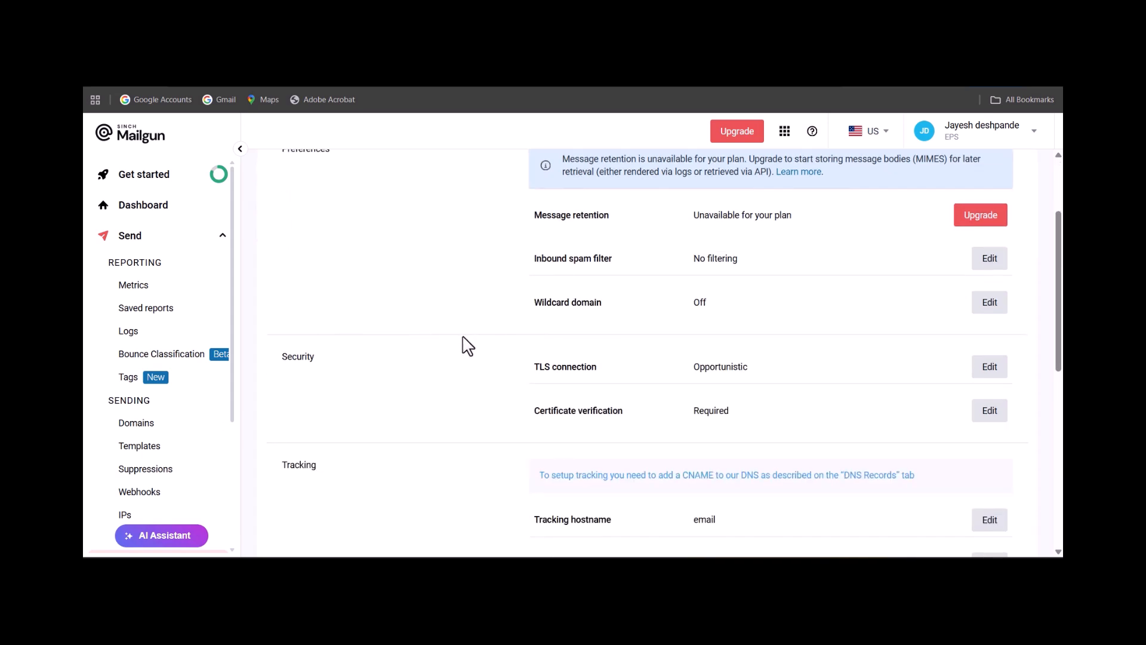
pyautogui.scroll(-4, 466, 349)
pyautogui.scroll(4, 465, 349)
pyautogui.scroll(2, 377, 215)
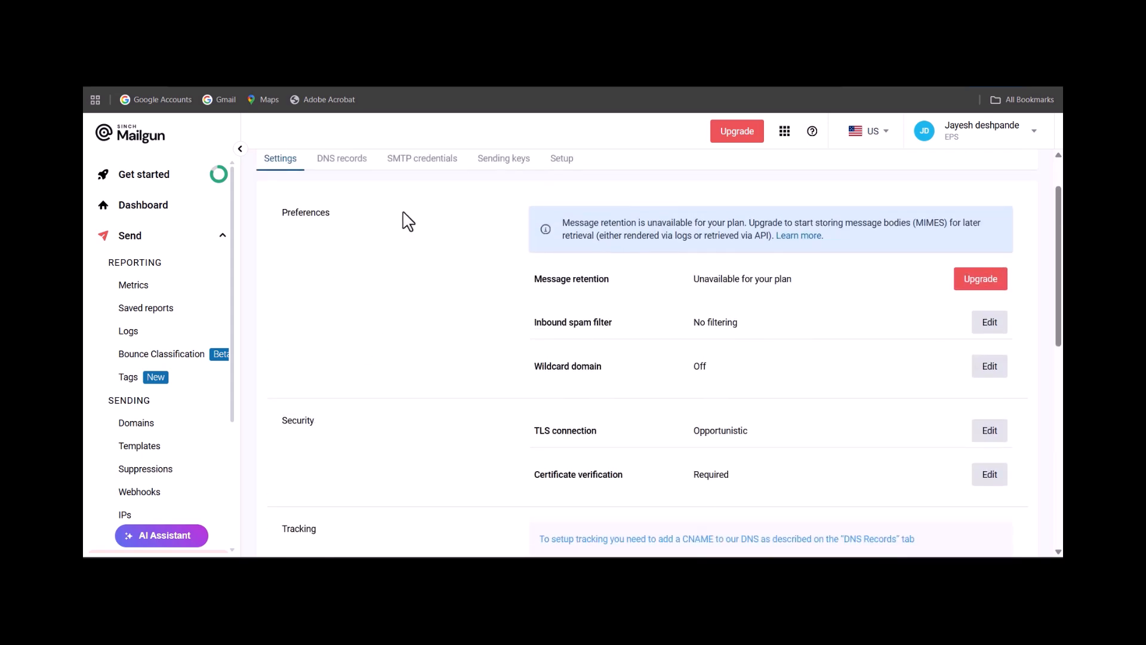
pyautogui.scroll(-4, 435, 410)
pyautogui.scroll(-1, 486, 406)
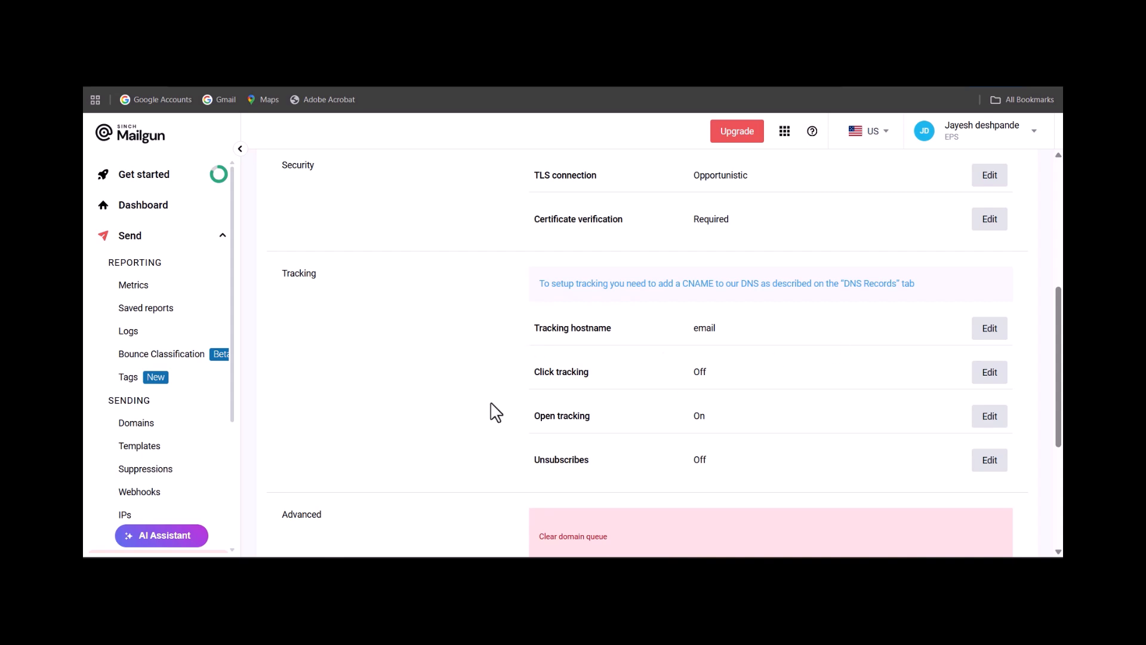
pyautogui.scroll(-3, 429, 425)
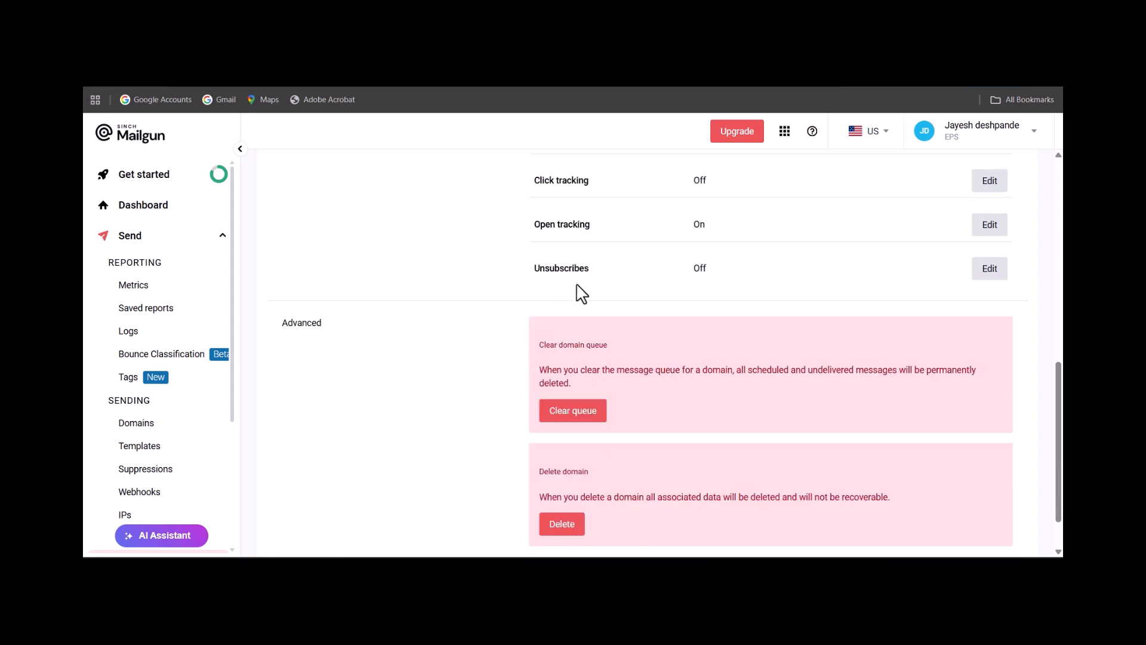
pyautogui.scroll(6, 525, 310)
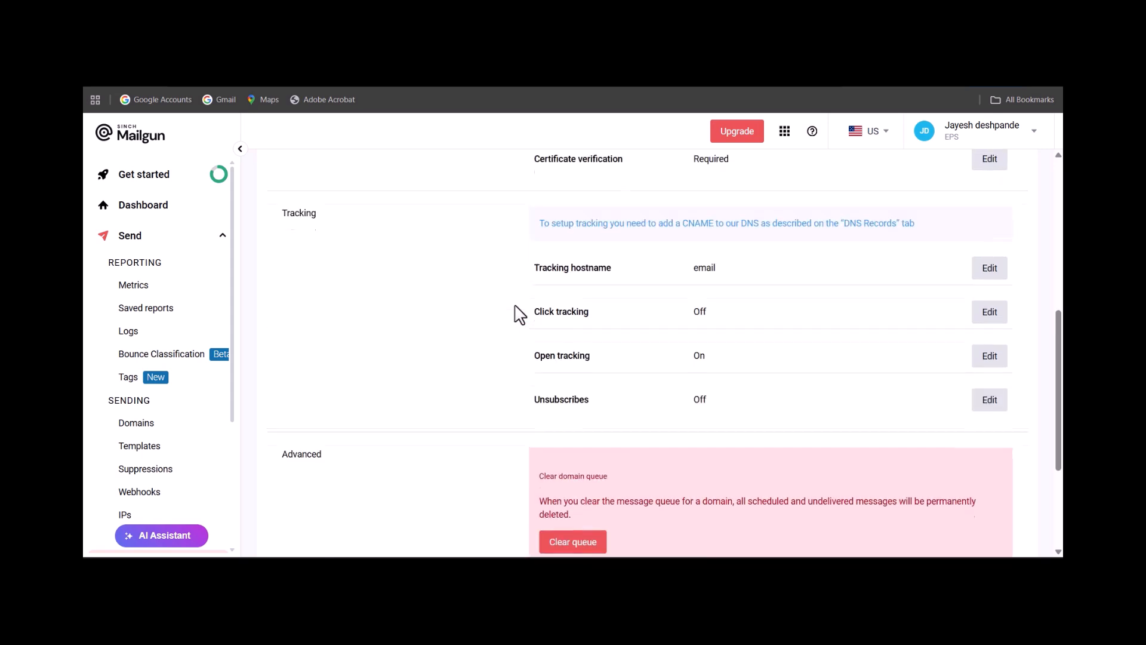
pyautogui.scroll(3, 518, 314)
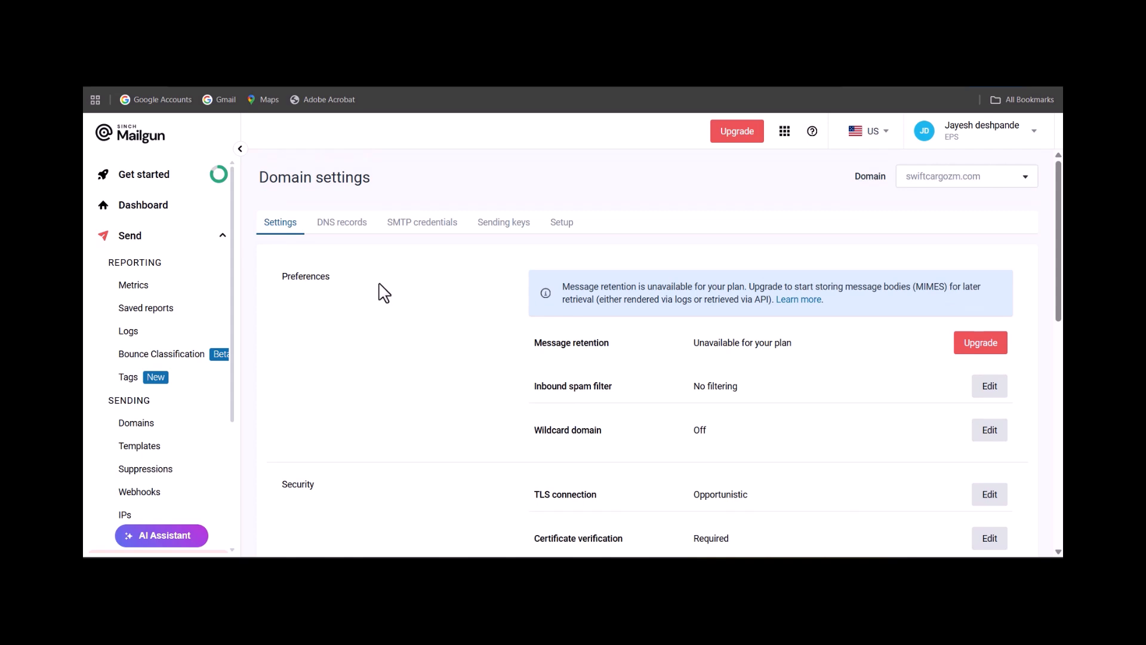
# Examine the domain's DNS records for sending, receiving, tracking and authentication, including their types, hosts, values and verification status.
pyautogui.click(356, 233)
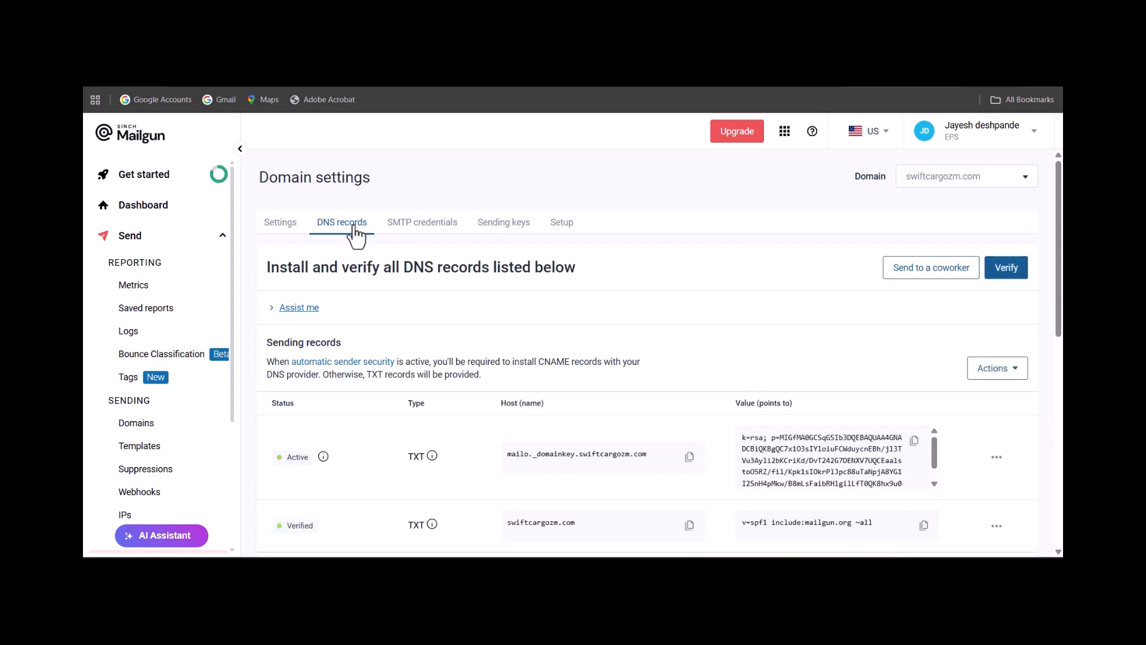
pyautogui.scroll(-2, 353, 230)
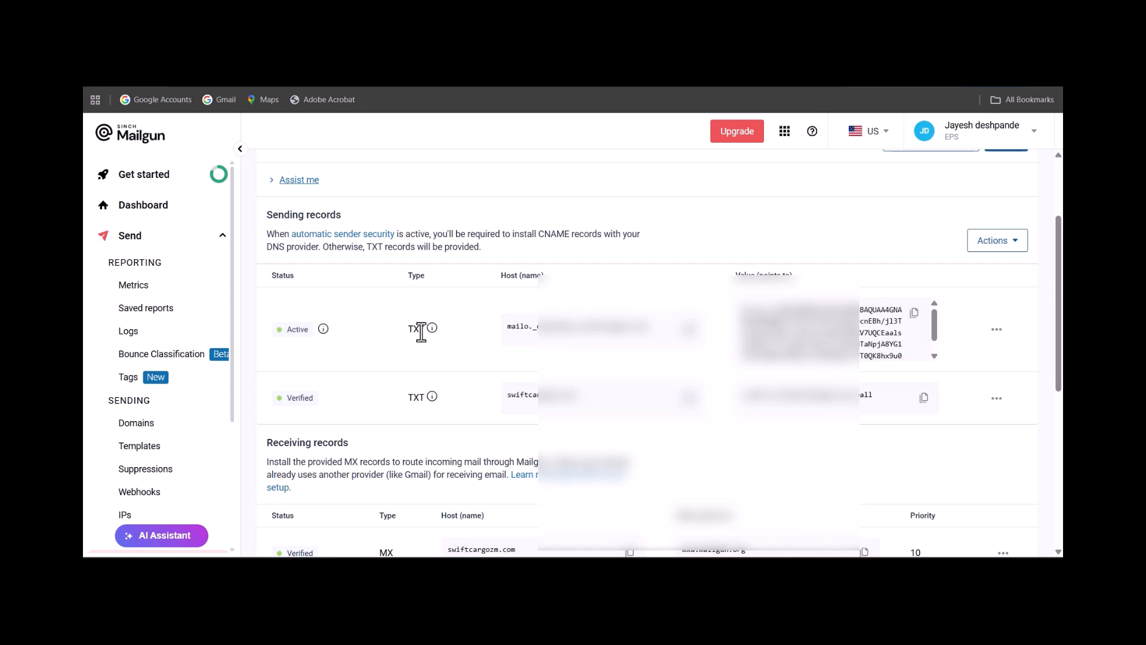
pyautogui.scroll(-2, 418, 397)
pyautogui.scroll(-4, 428, 379)
pyautogui.scroll(3, 435, 430)
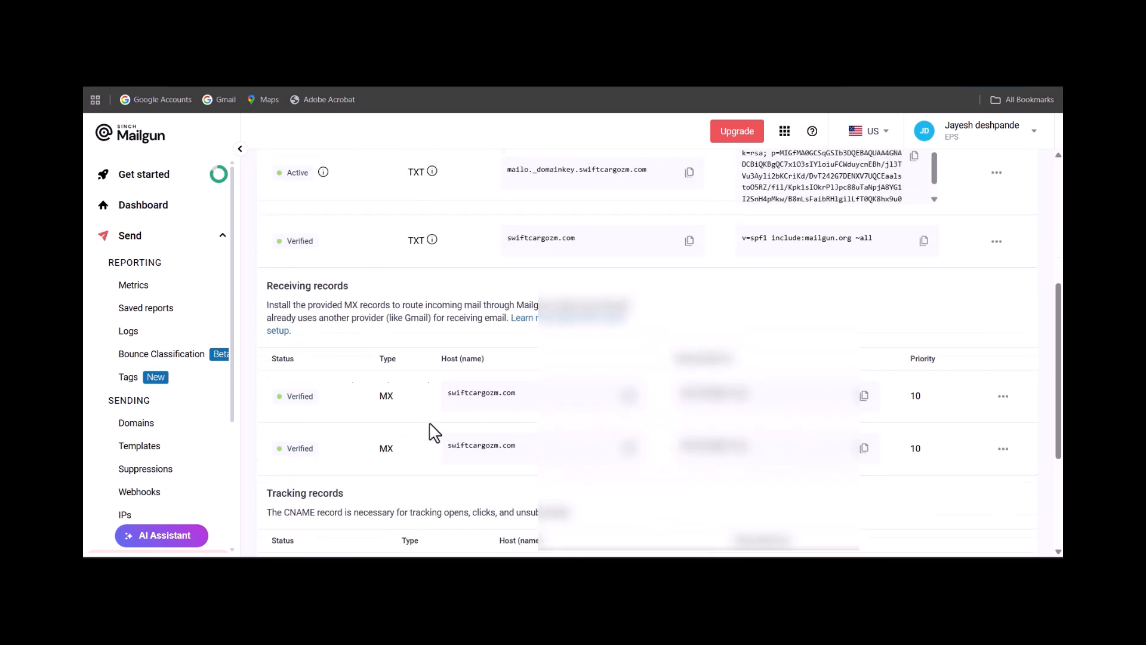
pyautogui.scroll(3, 434, 431)
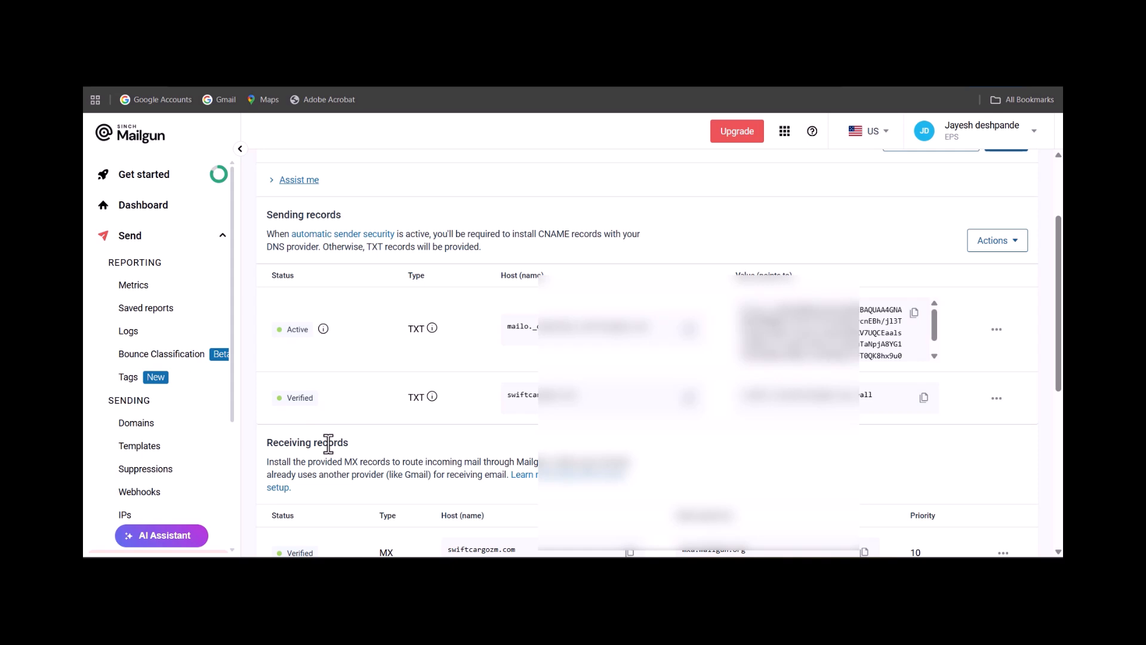
pyautogui.scroll(-3, 329, 443)
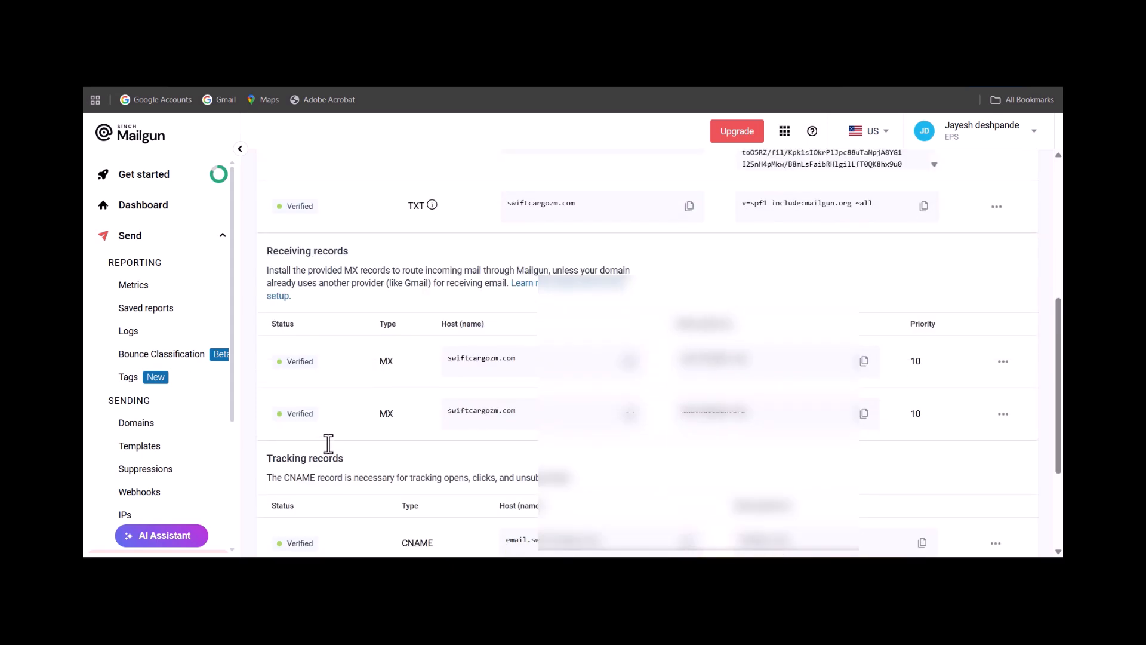
pyautogui.scroll(-2, 328, 443)
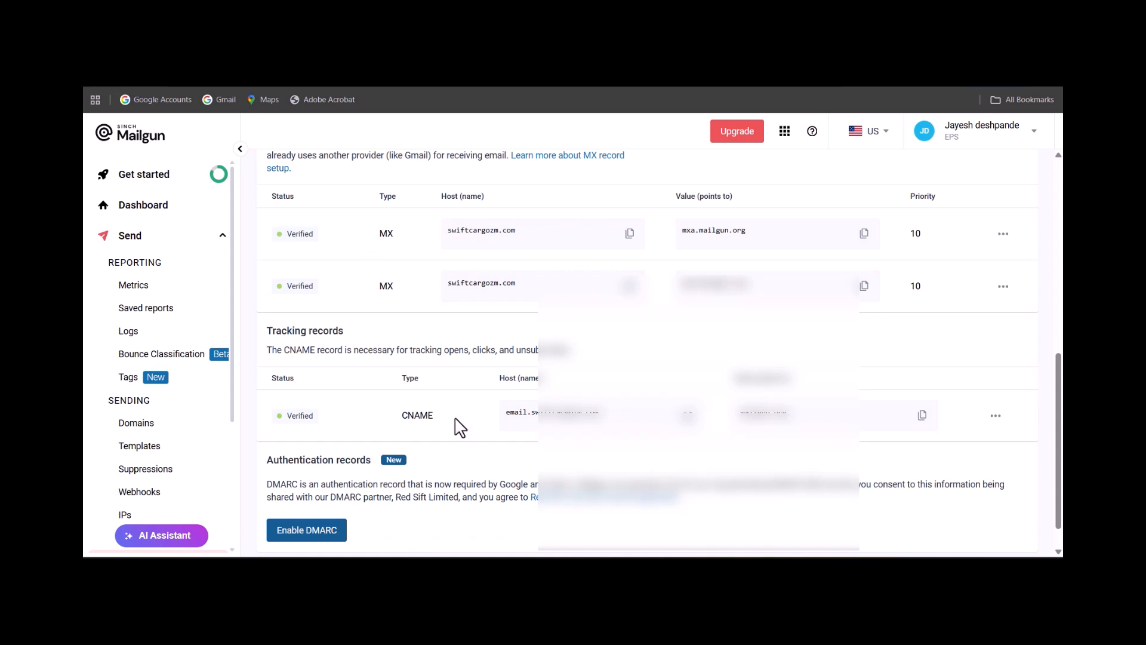
pyautogui.scroll(5, 459, 419)
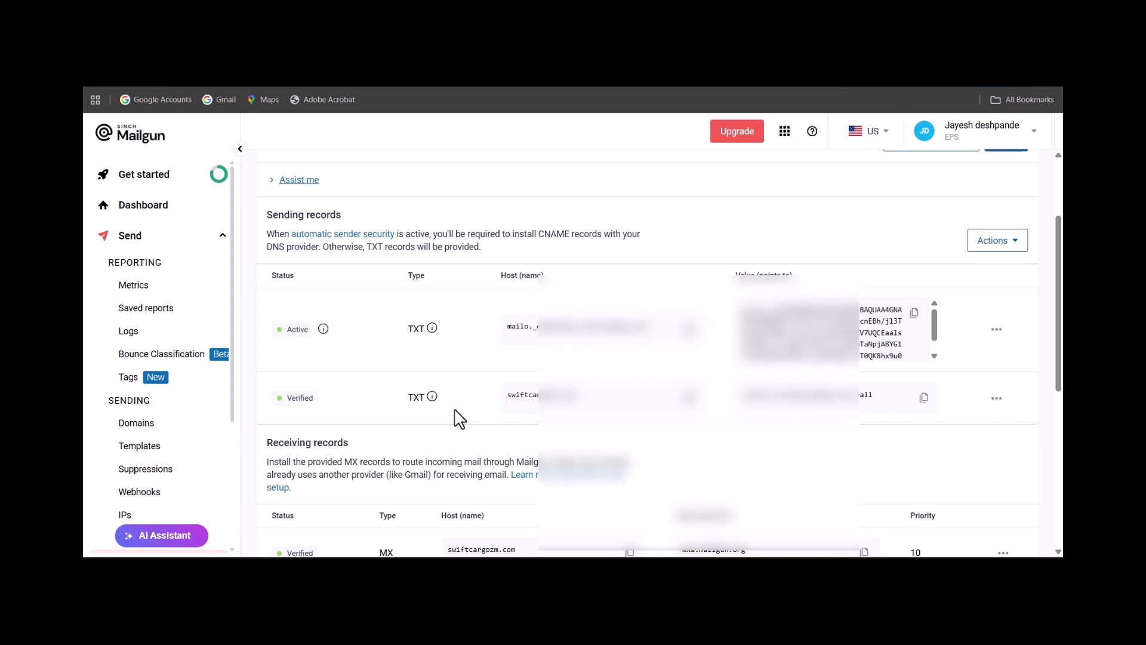
pyautogui.scroll(-5, 463, 402)
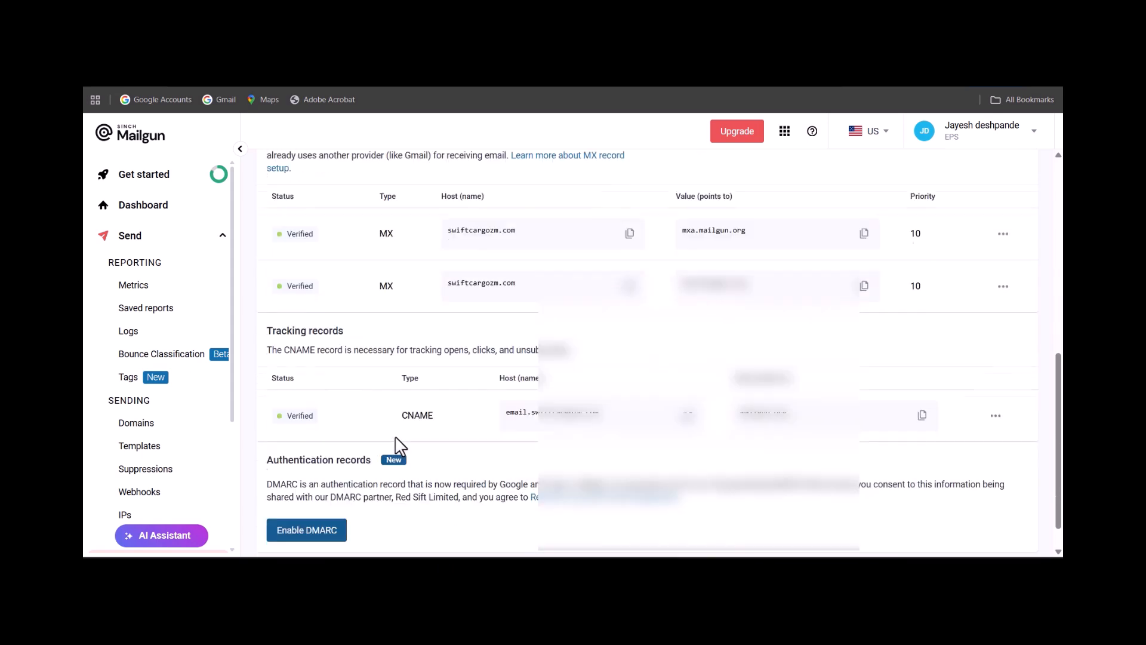
pyautogui.scroll(5, 417, 440)
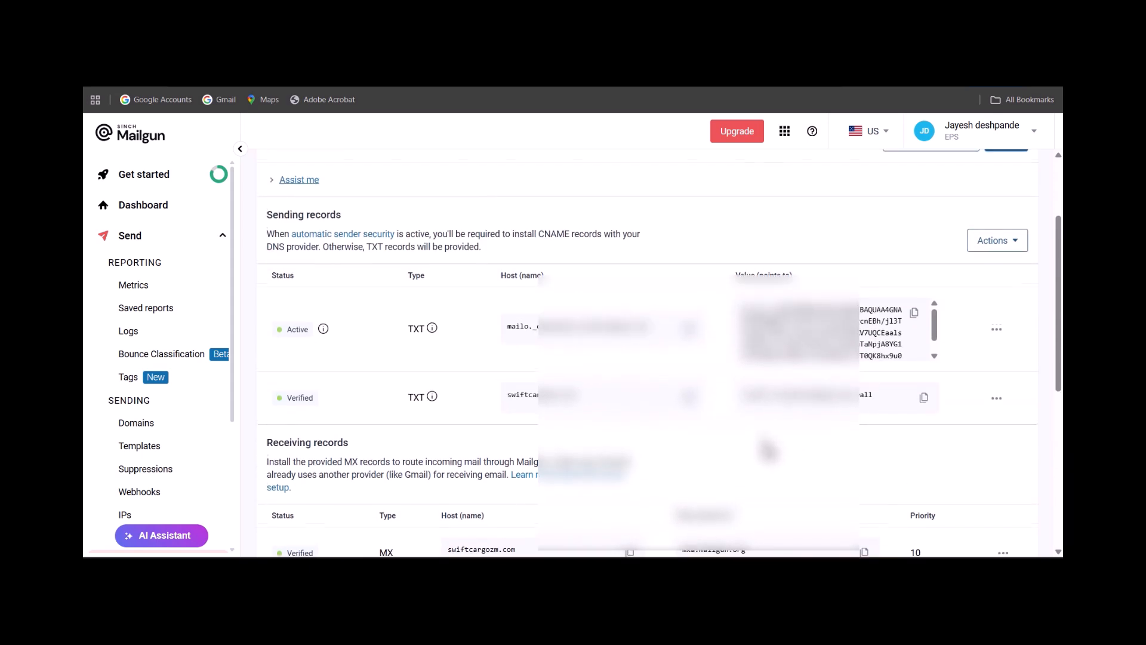
pyautogui.scroll(-5, 769, 451)
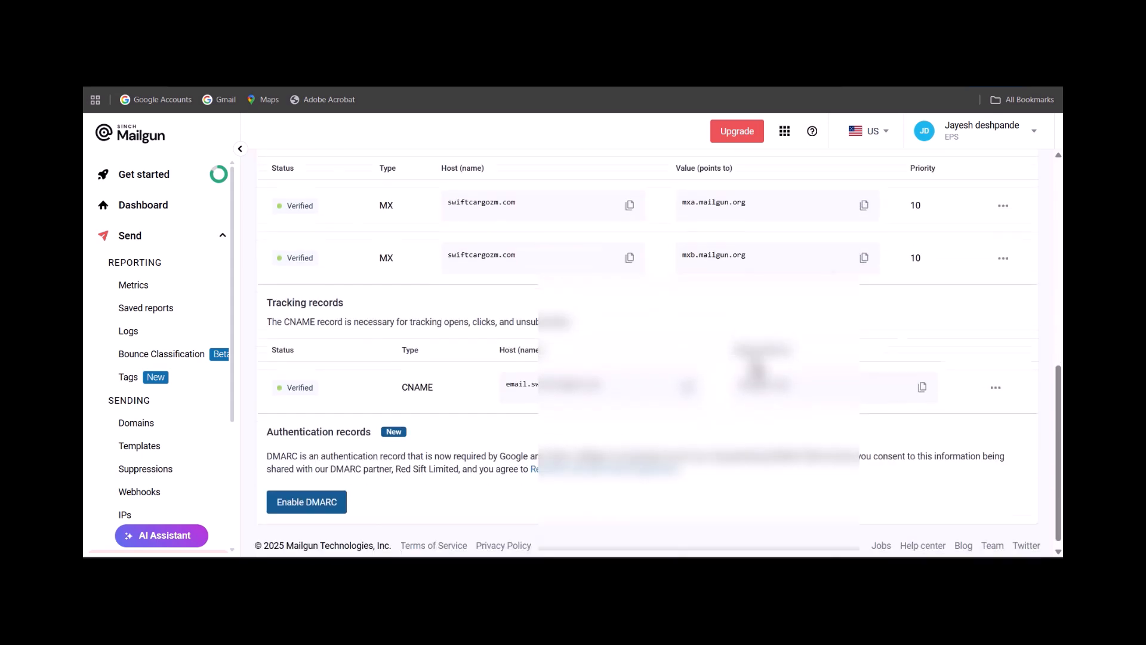
pyautogui.scroll(6, 718, 413)
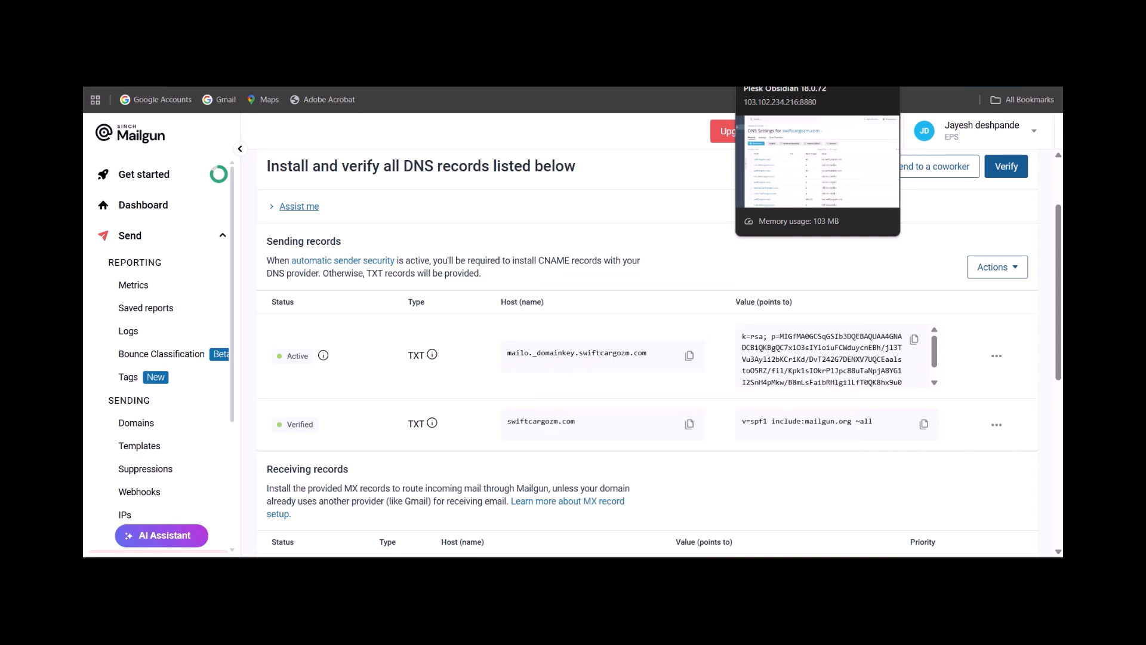
# Switch to Plesk and check the DNS settings of swiftcargozm.com for the Mailgun TXT, CNAME and MX records.
pyautogui.click(778, 89)
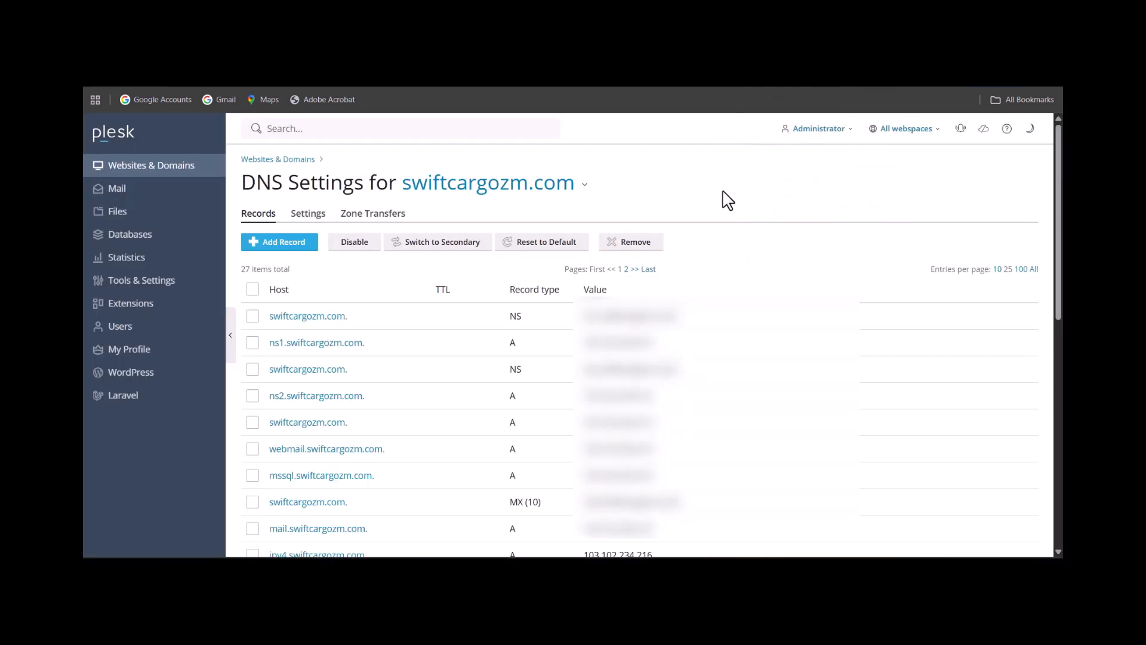
pyautogui.scroll(-4, 727, 200)
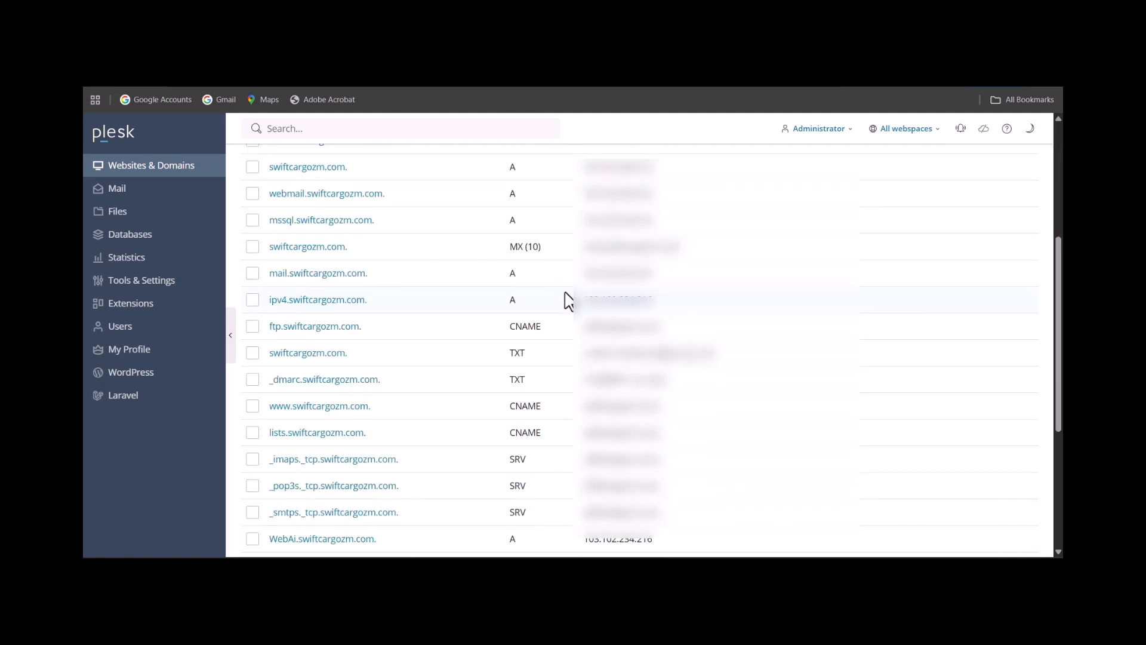
pyautogui.scroll(-5, 334, 278)
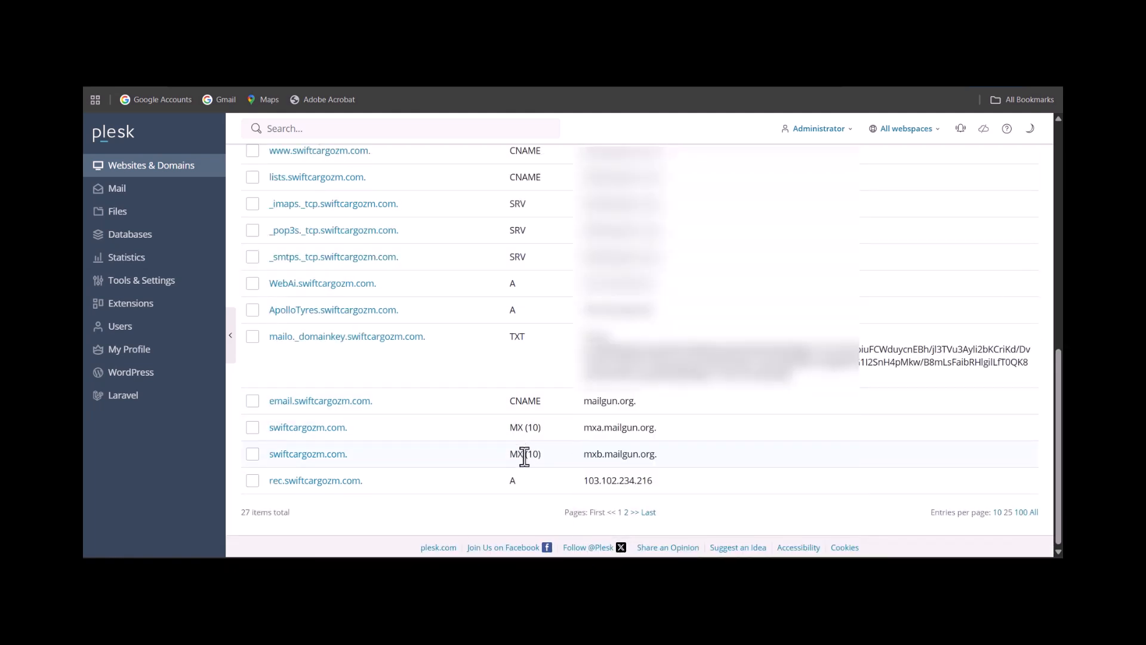
pyautogui.scroll(1, 520, 480)
pyautogui.scroll(2, 640, 239)
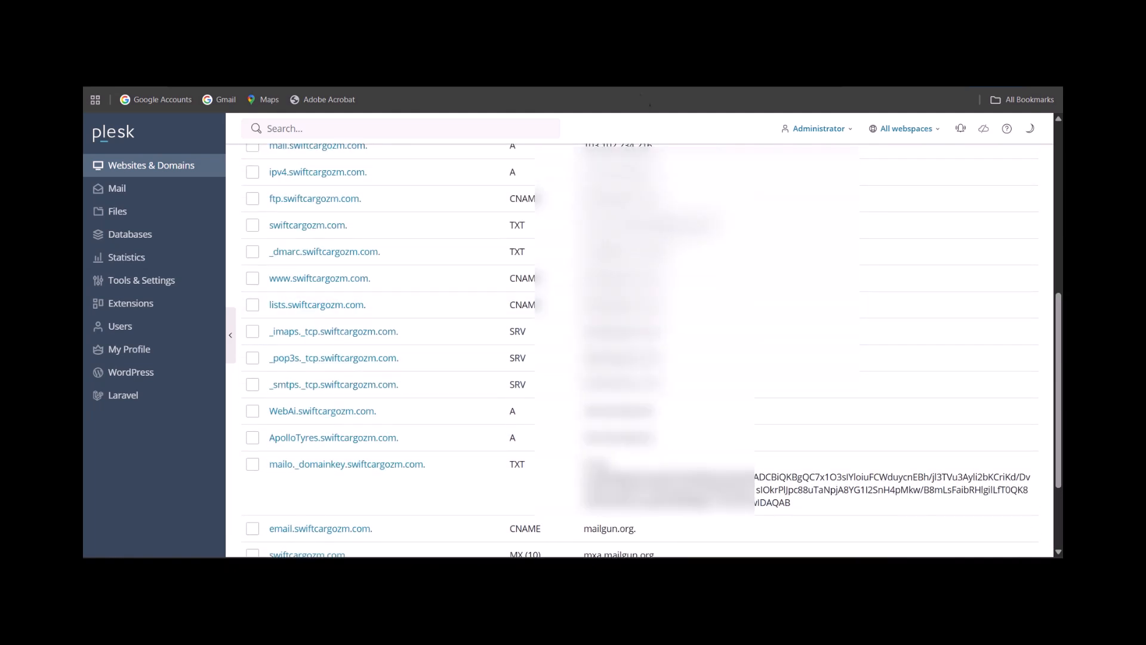
# Compare the sending records in Mailgun with the matching DNS entries of swiftcargozm.com in Plesk.
pyautogui.click(674, 48)
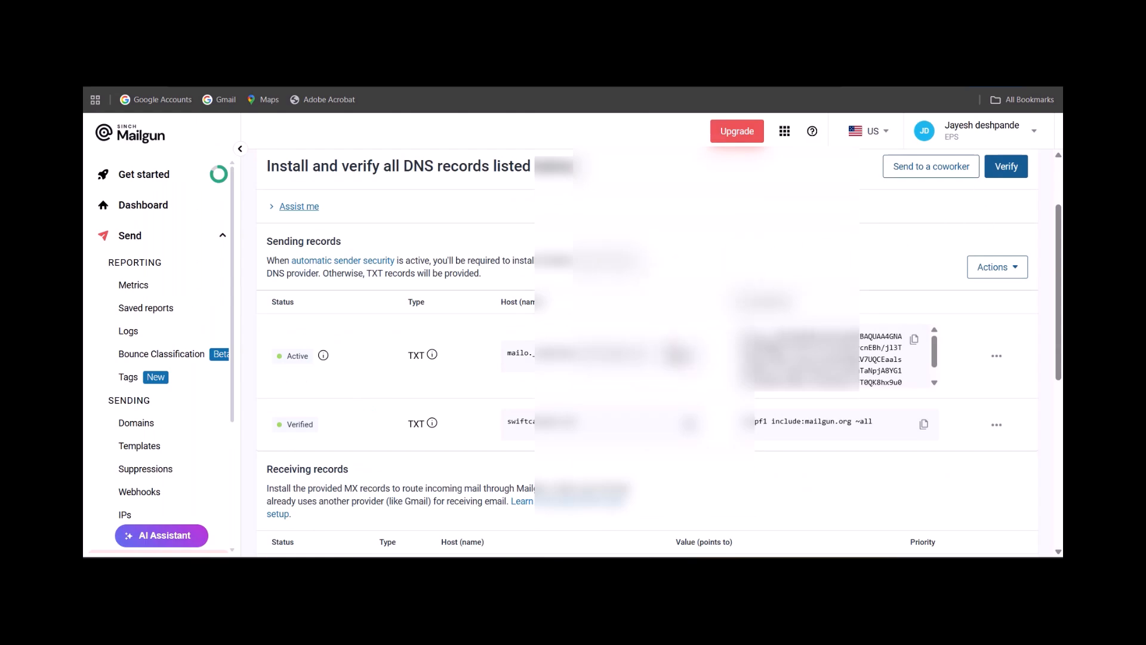
pyautogui.click(561, 48)
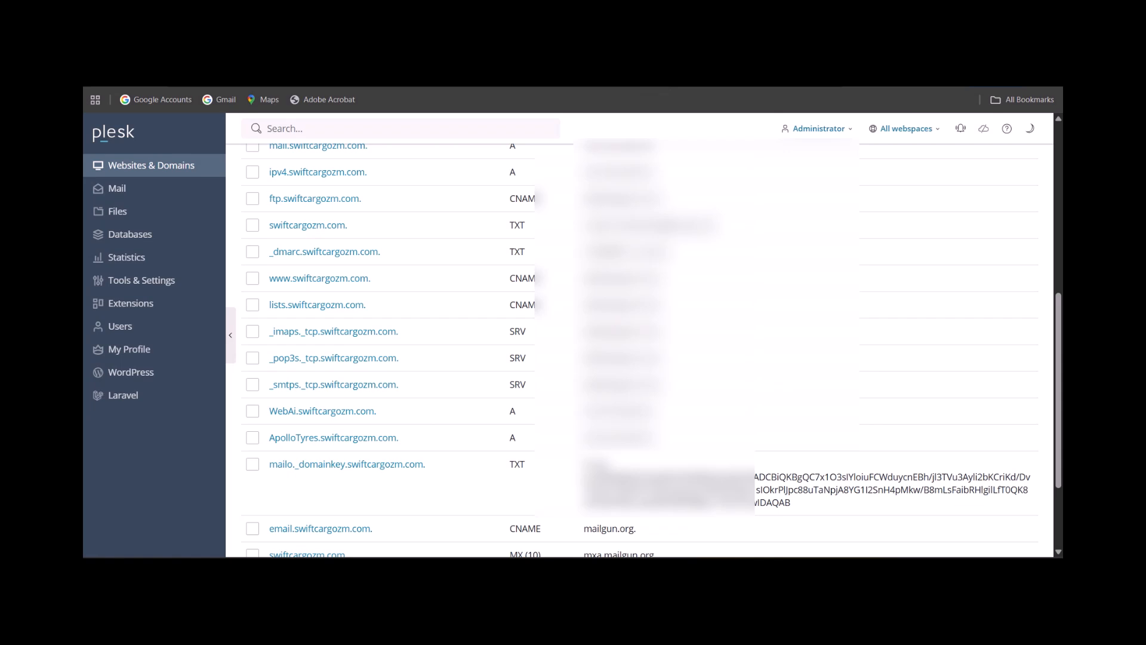
pyautogui.click(674, 47)
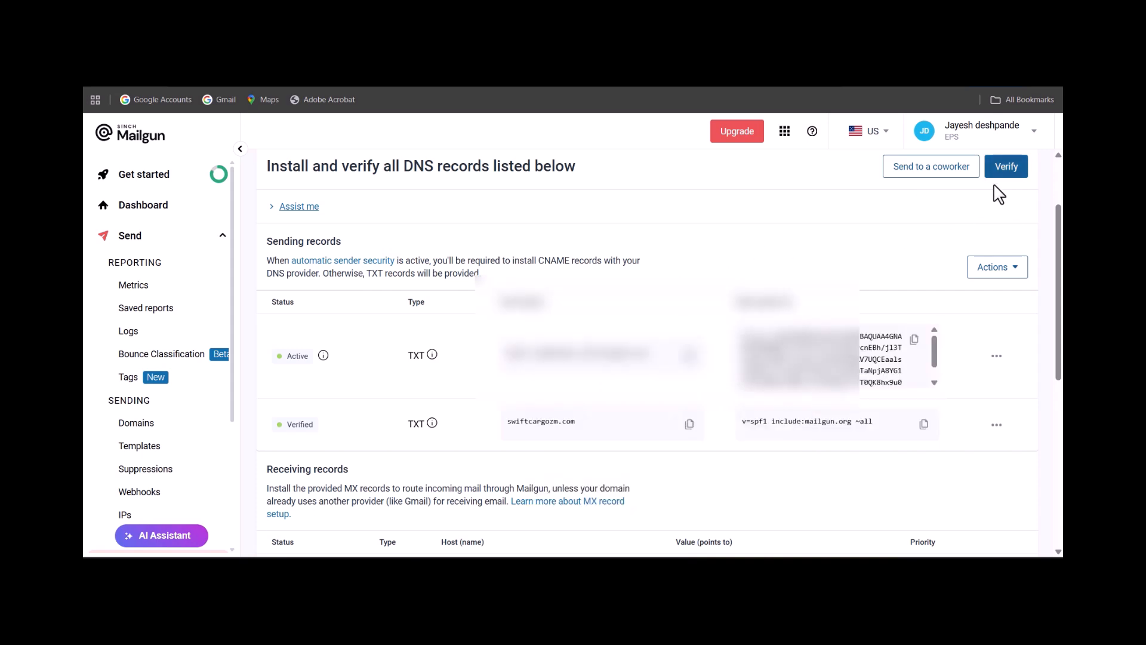
# Verify the domain's DNS records in Mailgun and check the status of the sending, receiving and tracking records.
pyautogui.click(1011, 177)
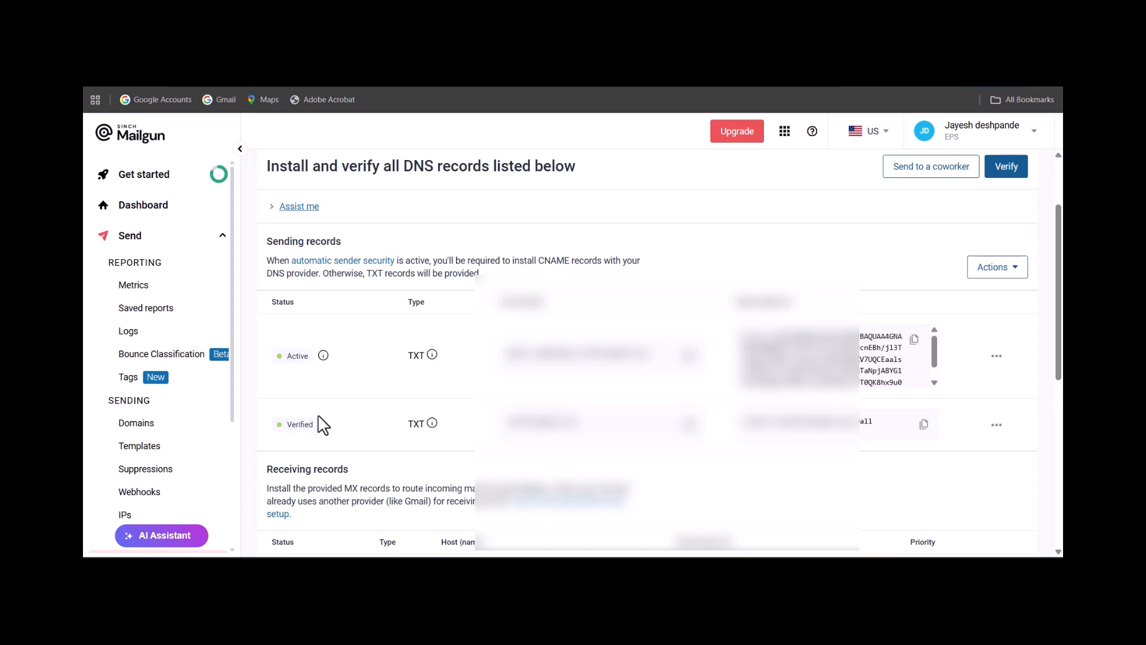
pyautogui.scroll(-3, 334, 456)
pyautogui.scroll(-2, 326, 388)
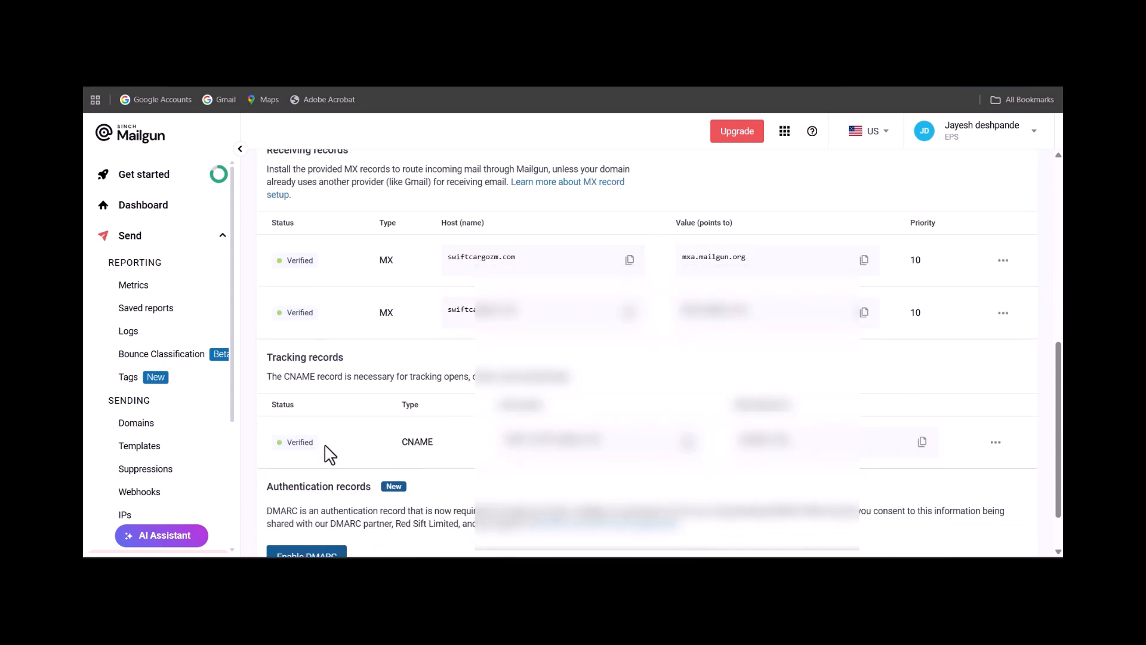
pyautogui.scroll(5, 626, 377)
pyautogui.scroll(1, 627, 377)
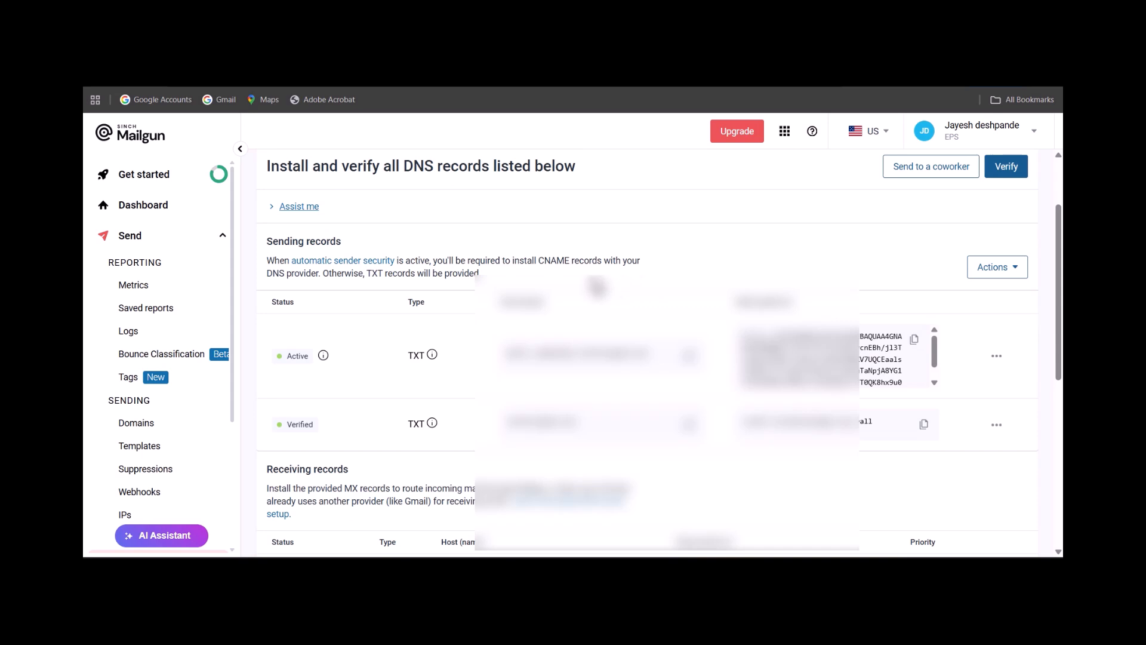
# Open the catch_all() receiving route and review its expression type, forward, and store and notify settings.
pyautogui.scroll(-1, 175, 358)
pyautogui.scroll(-5, 174, 360)
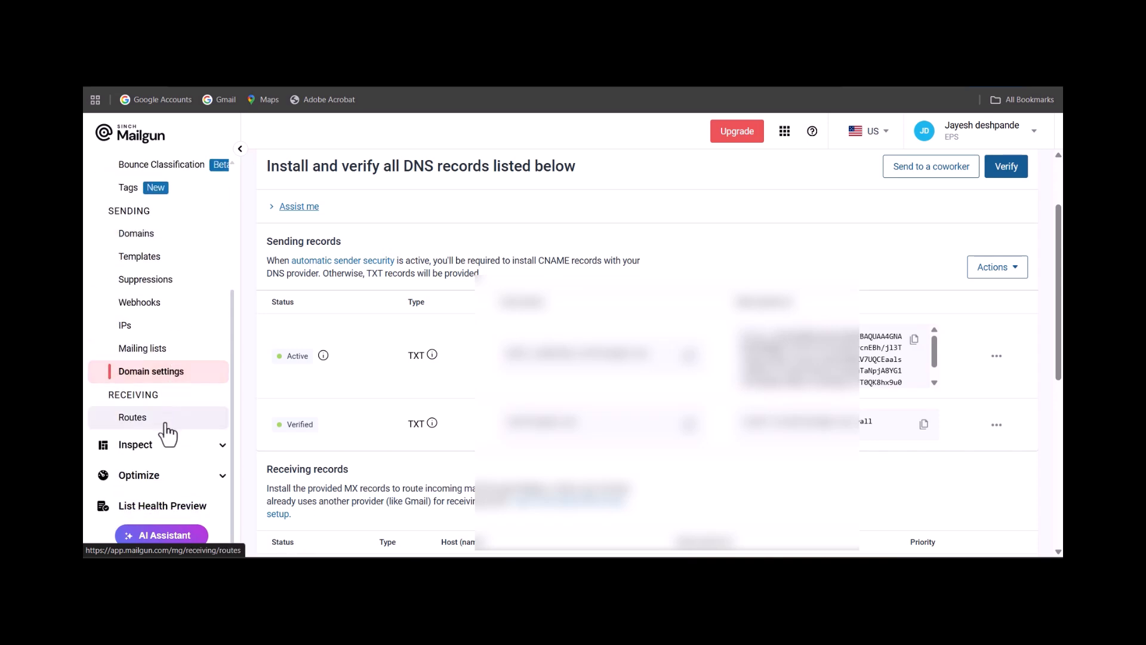
pyautogui.click(168, 434)
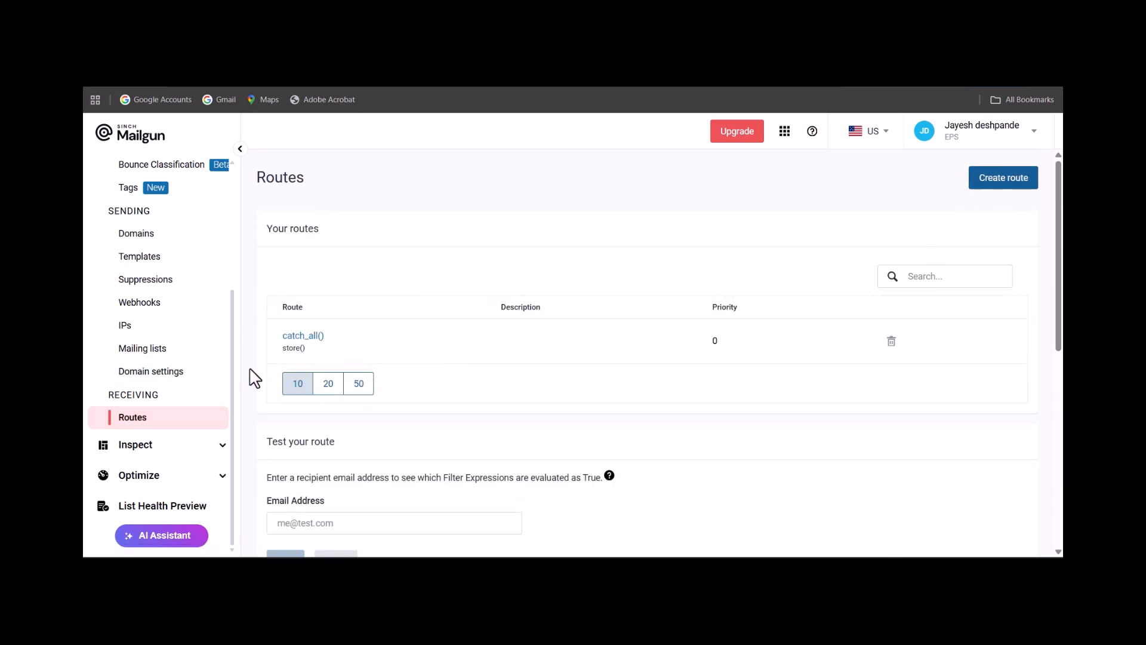
pyautogui.click(304, 335)
pyautogui.scroll(-3, 463, 382)
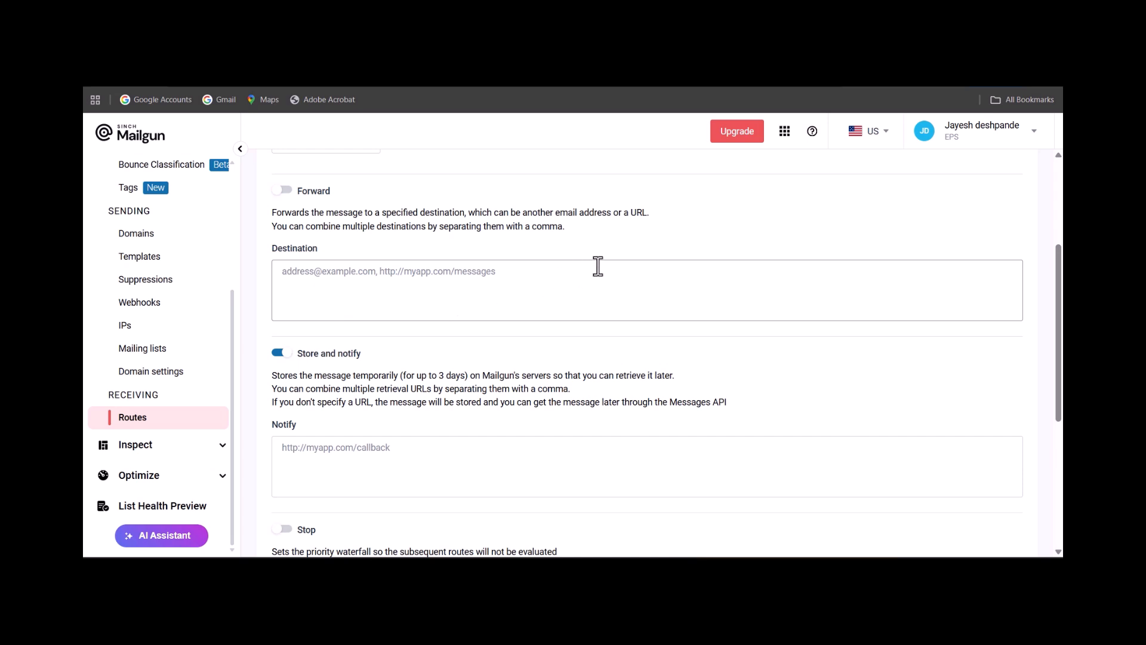
pyautogui.scroll(3, 484, 272)
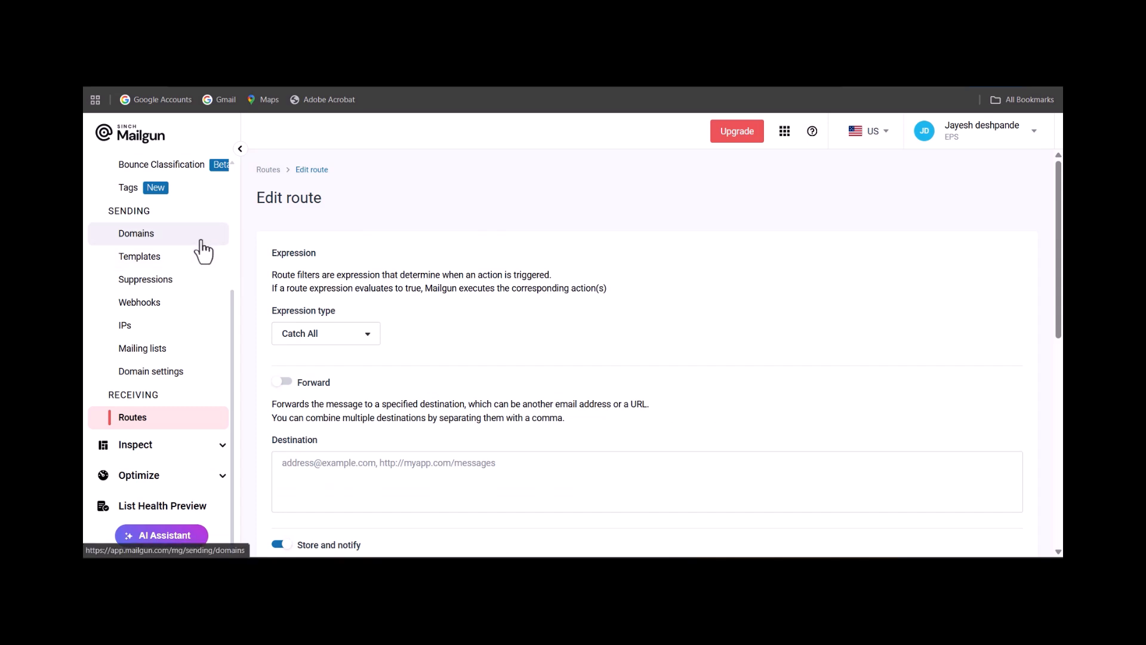
# Open the account's API Security settings to view the Mailgun API keys.
pyautogui.scroll(3, 197, 249)
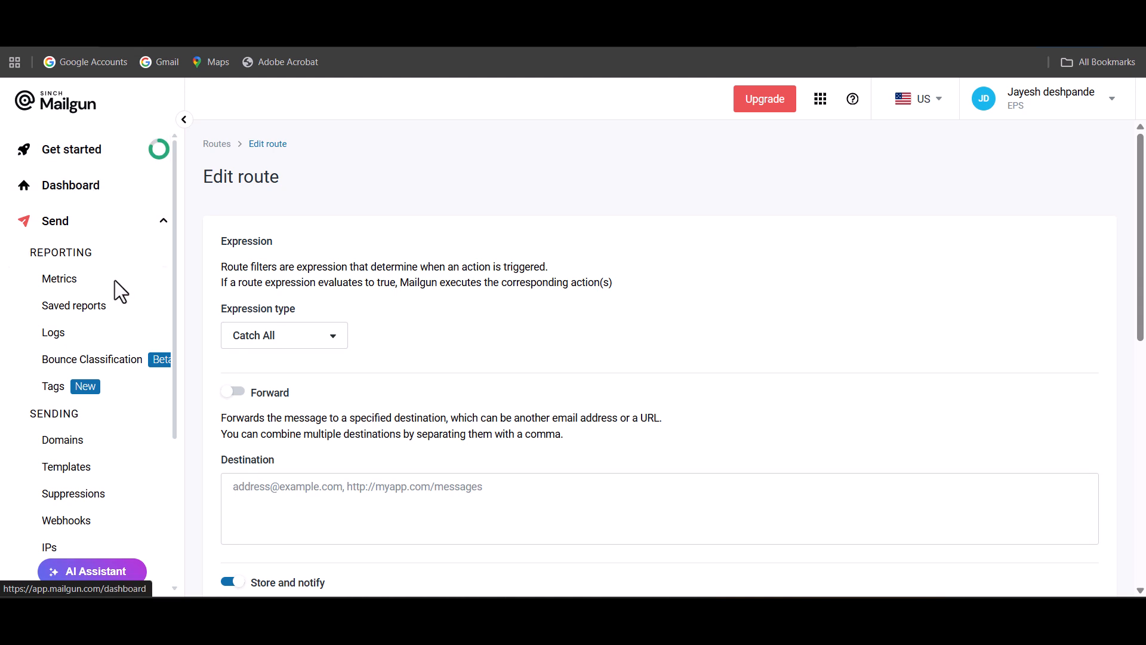
pyautogui.scroll(-1, 107, 441)
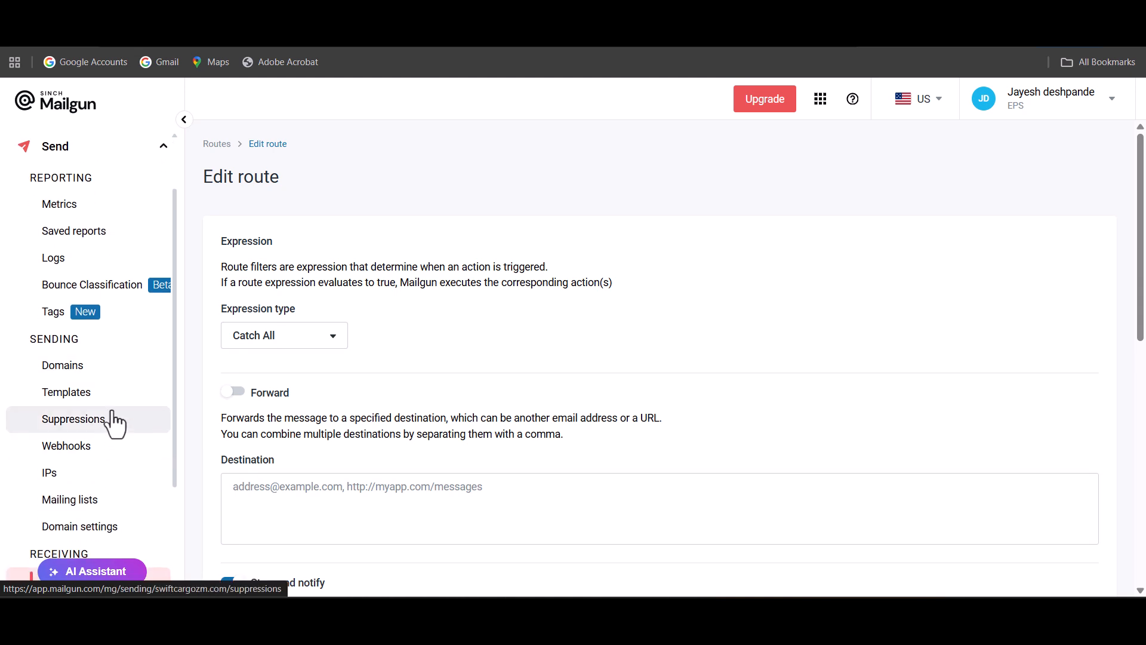
pyautogui.scroll(-2, 112, 410)
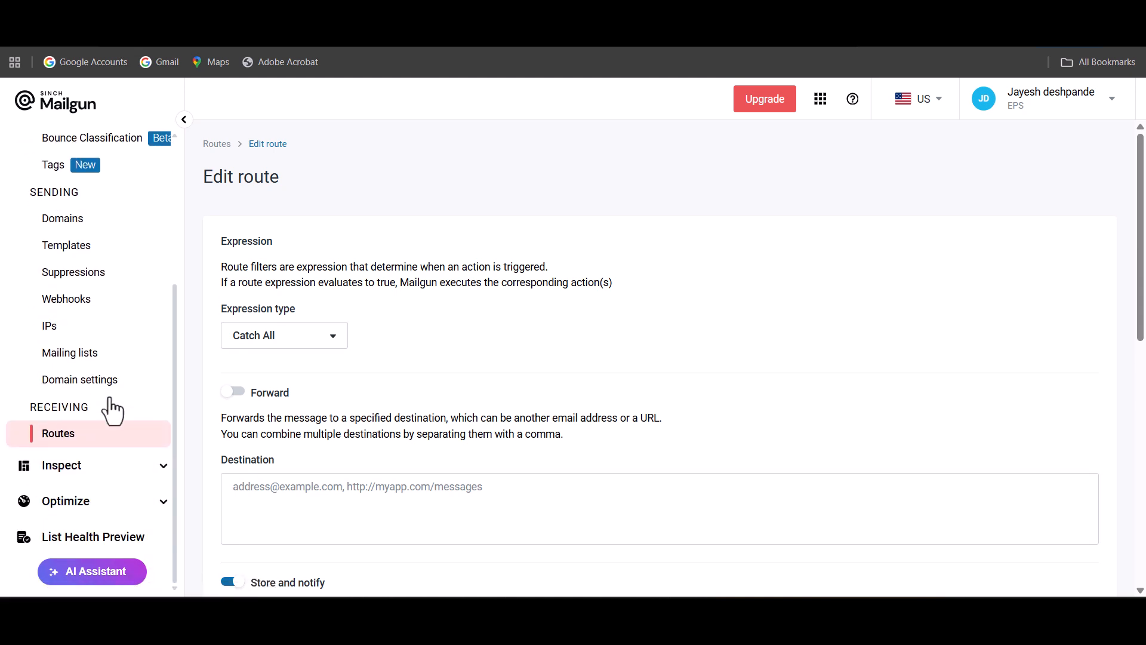
pyautogui.scroll(2, 113, 408)
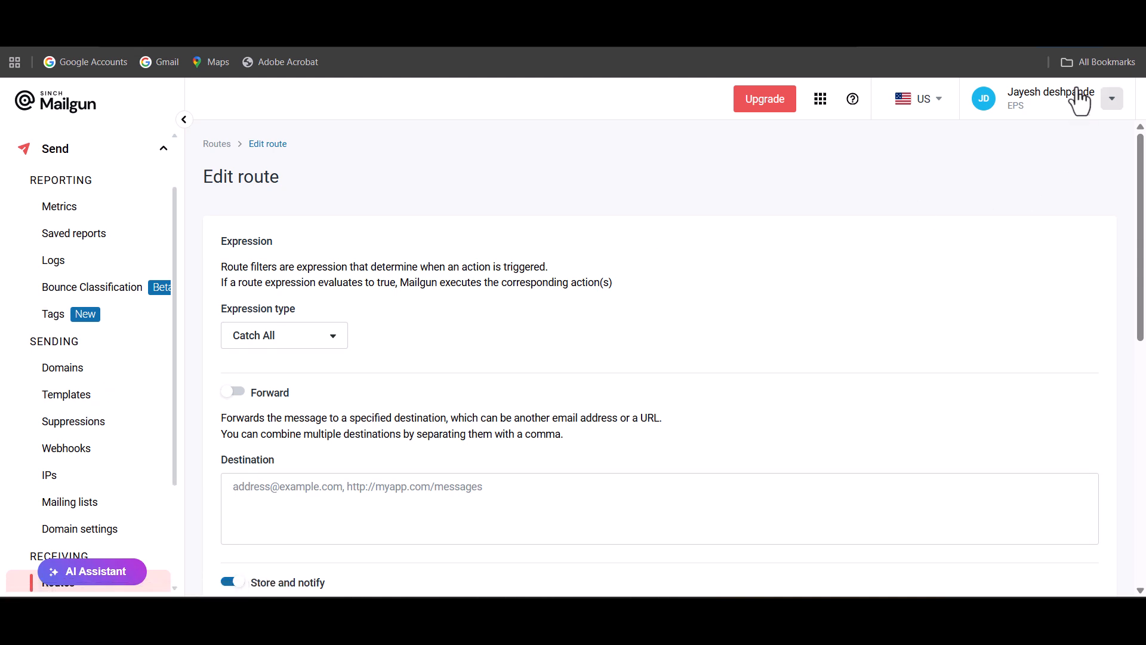
pyautogui.click(1111, 99)
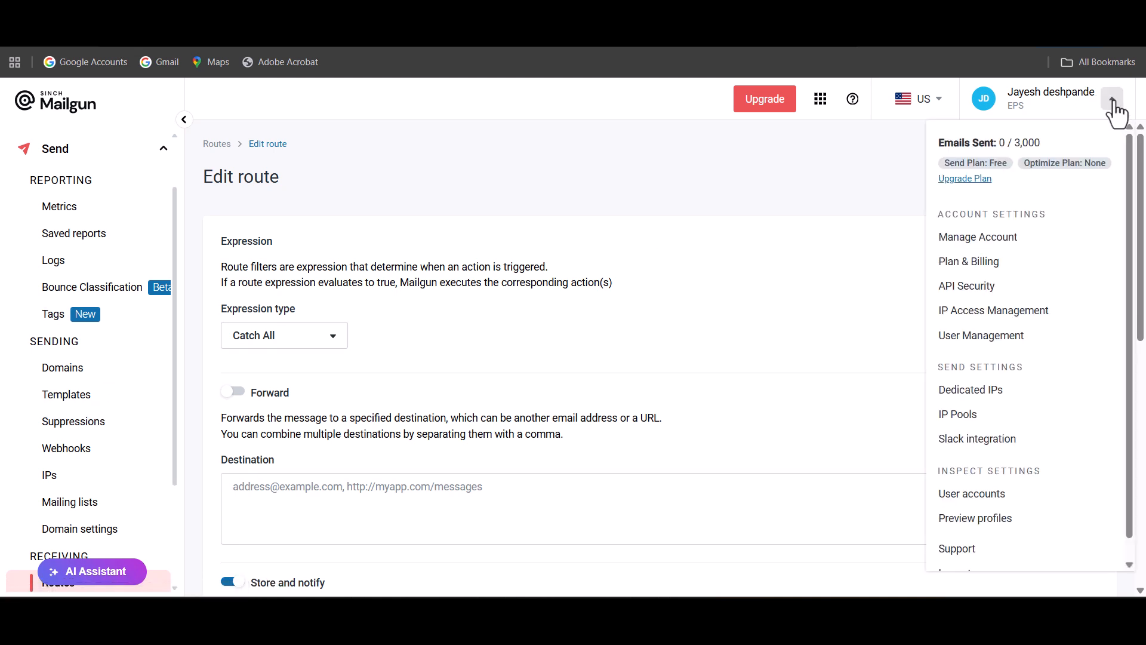
pyautogui.click(979, 286)
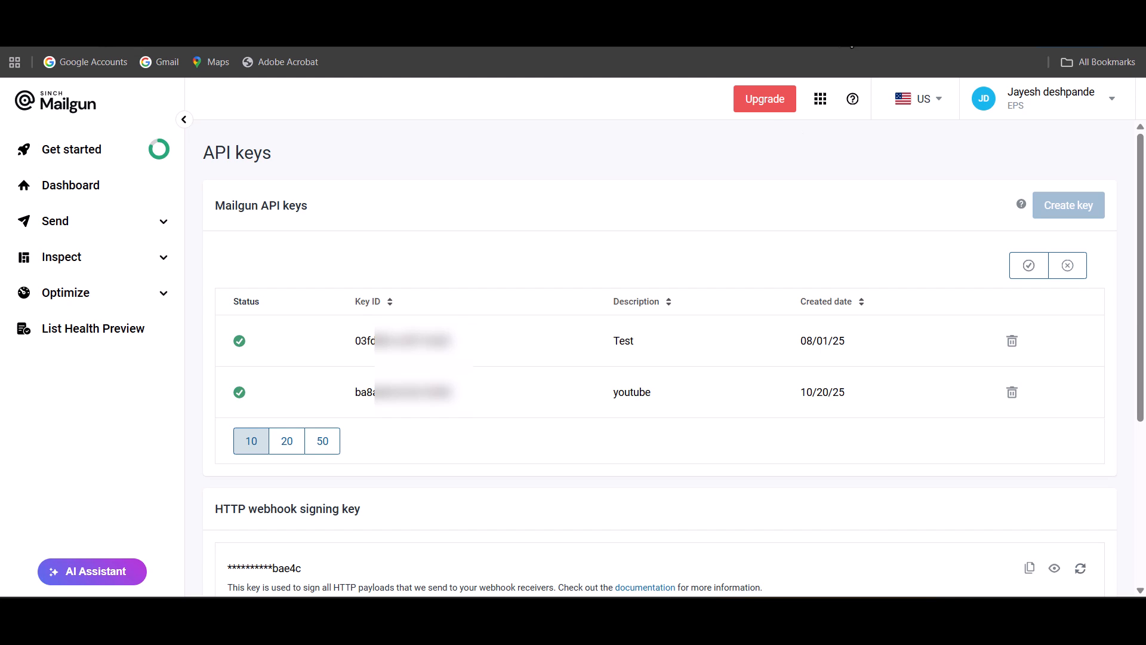
# Switch to n8n and review the Mailgun account credential's API domain, email domain and API key fields.
pyautogui.click(418, 13)
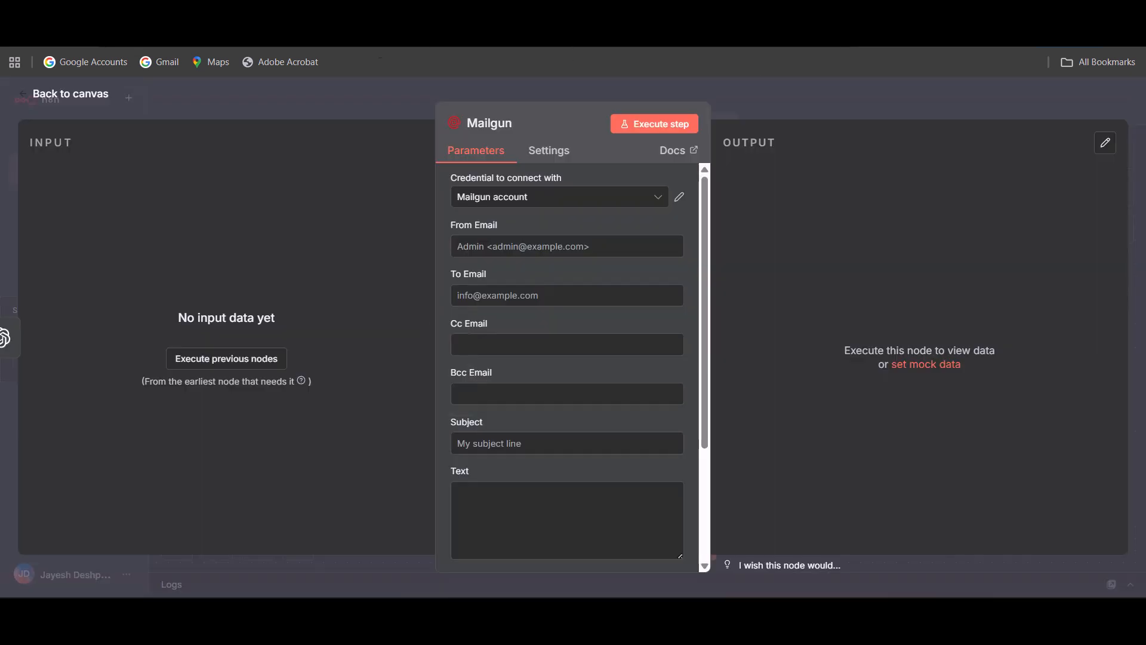
pyautogui.click(679, 198)
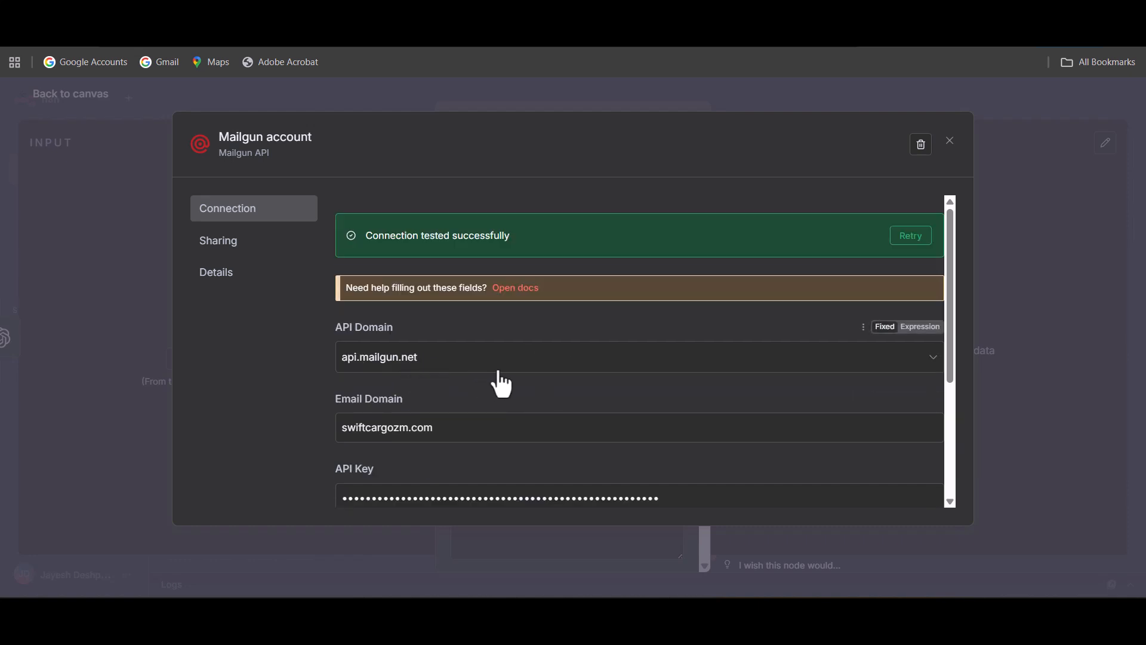
pyautogui.scroll(-3, 496, 382)
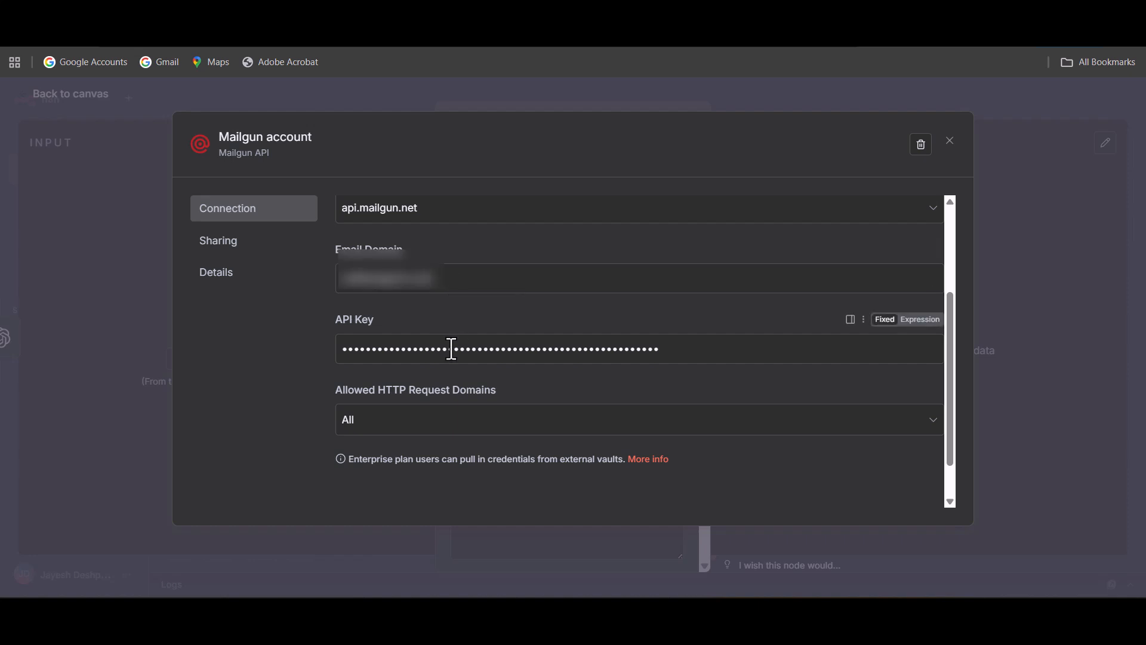
pyautogui.click(501, 95)
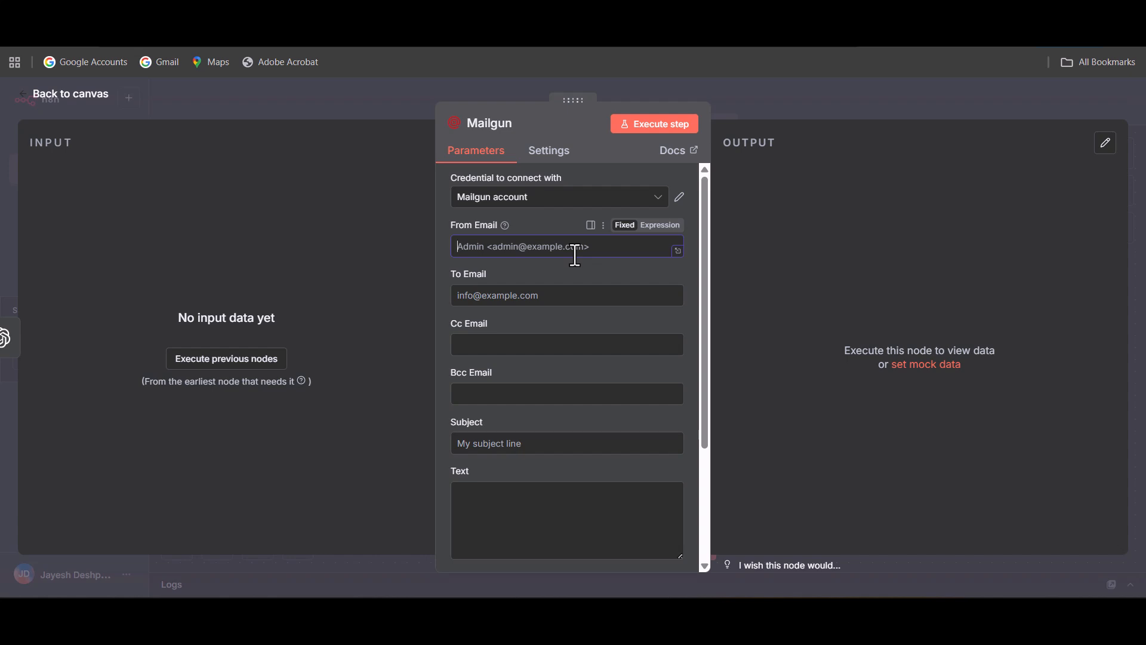
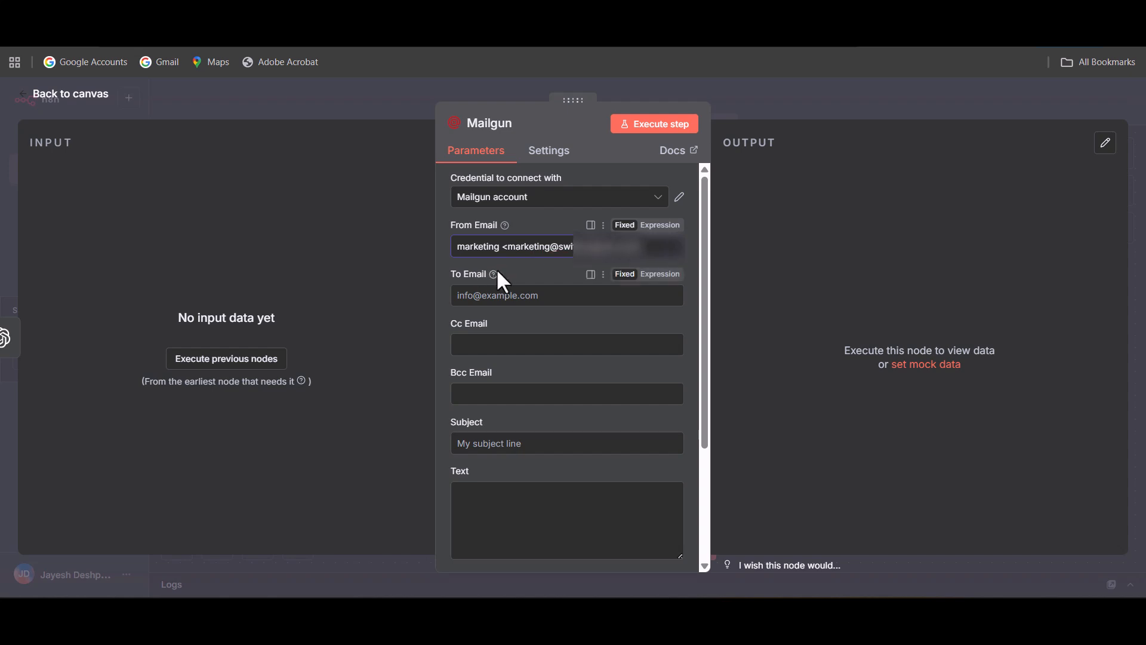
pyautogui.click(520, 267)
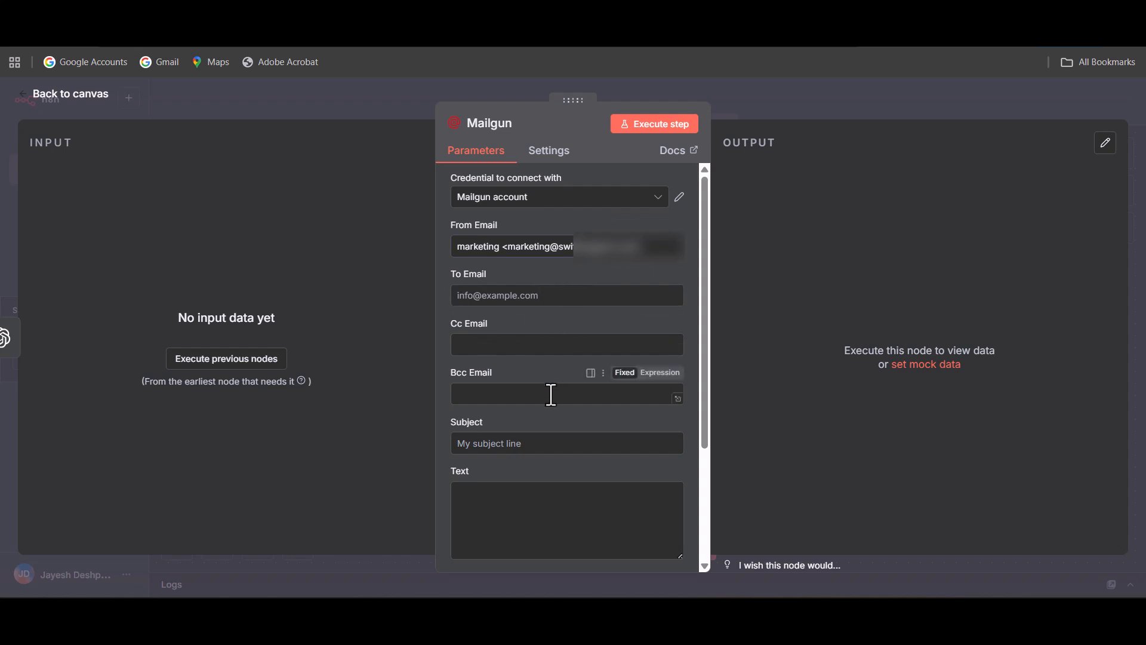
# Review the Mailgun node's remaining recipient, subject, text, HTML and attachment fields, and return to the workflow canvas.
pyautogui.scroll(-3, 550, 394)
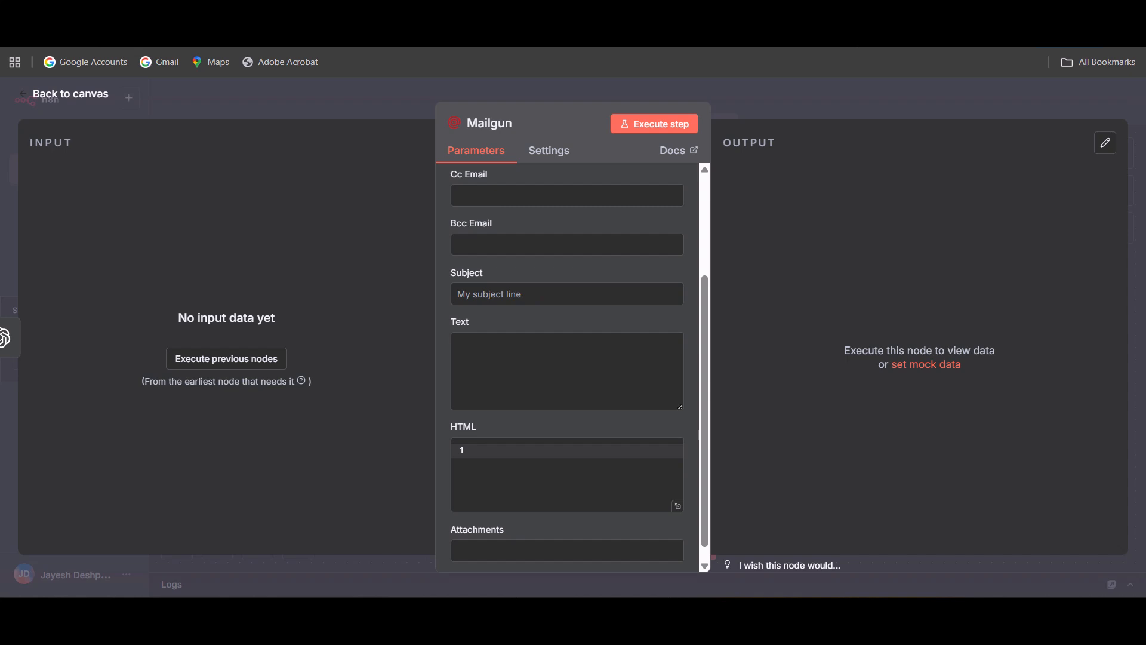
pyautogui.scroll(2, 532, 484)
pyautogui.scroll(-2, 539, 476)
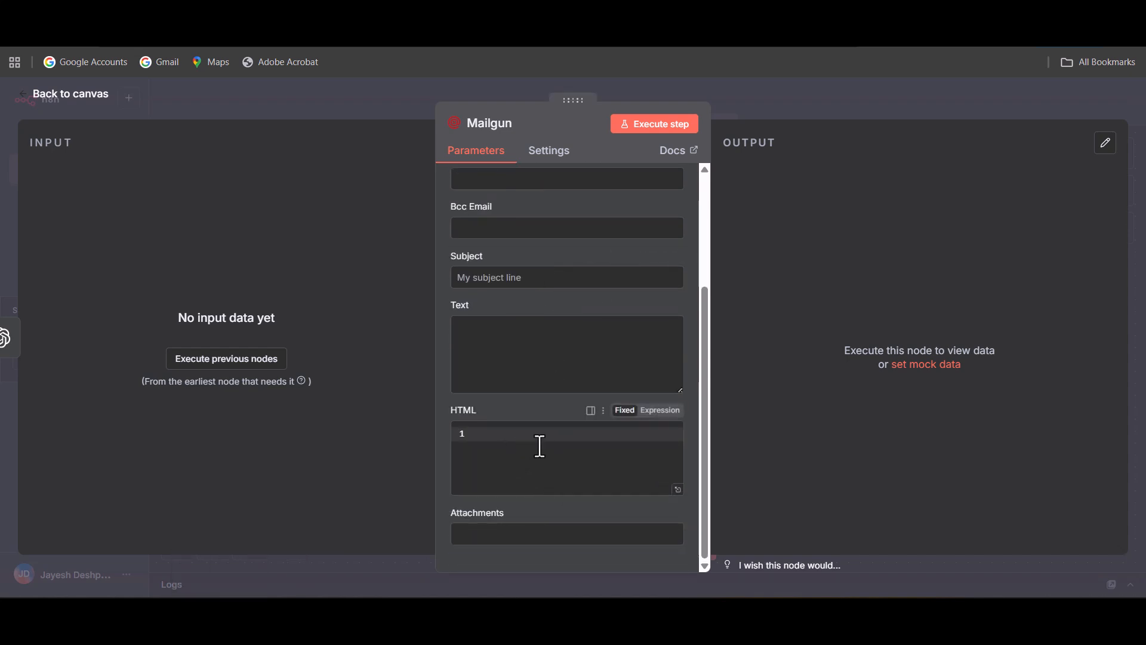
pyautogui.scroll(3, 568, 358)
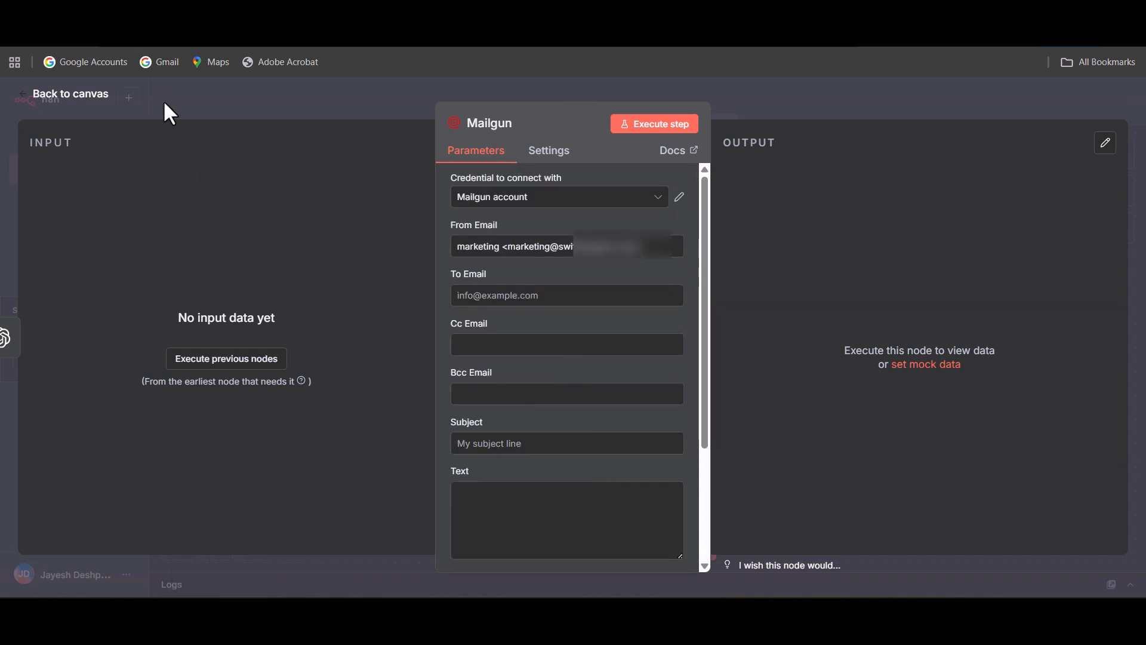
pyautogui.click(77, 100)
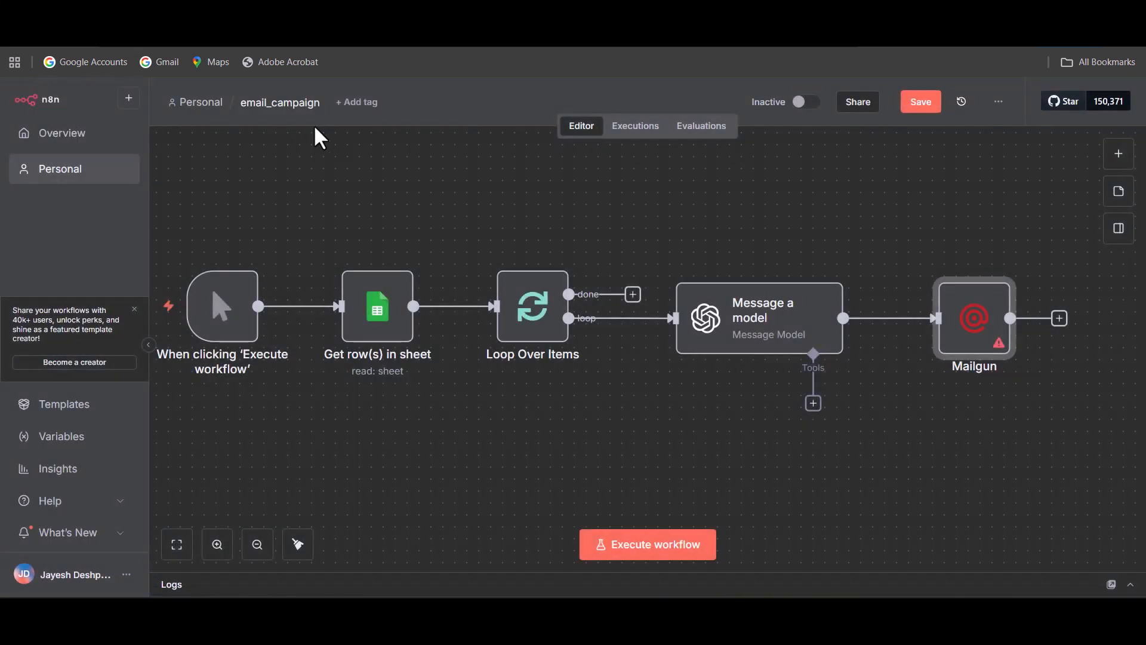
# Examine the generated email content in the JSON output of the Message a model node, and return to the canvas.
pyautogui.doubleClick(760, 314)
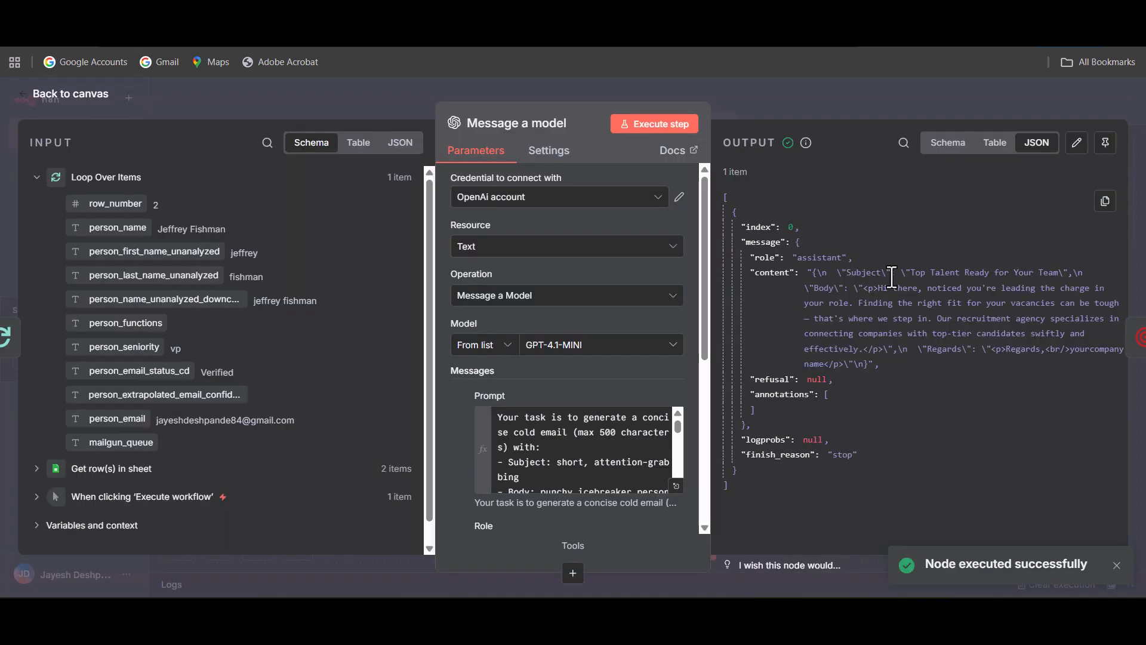
pyautogui.press('Escape')
pyautogui.doubleClick(827, 361)
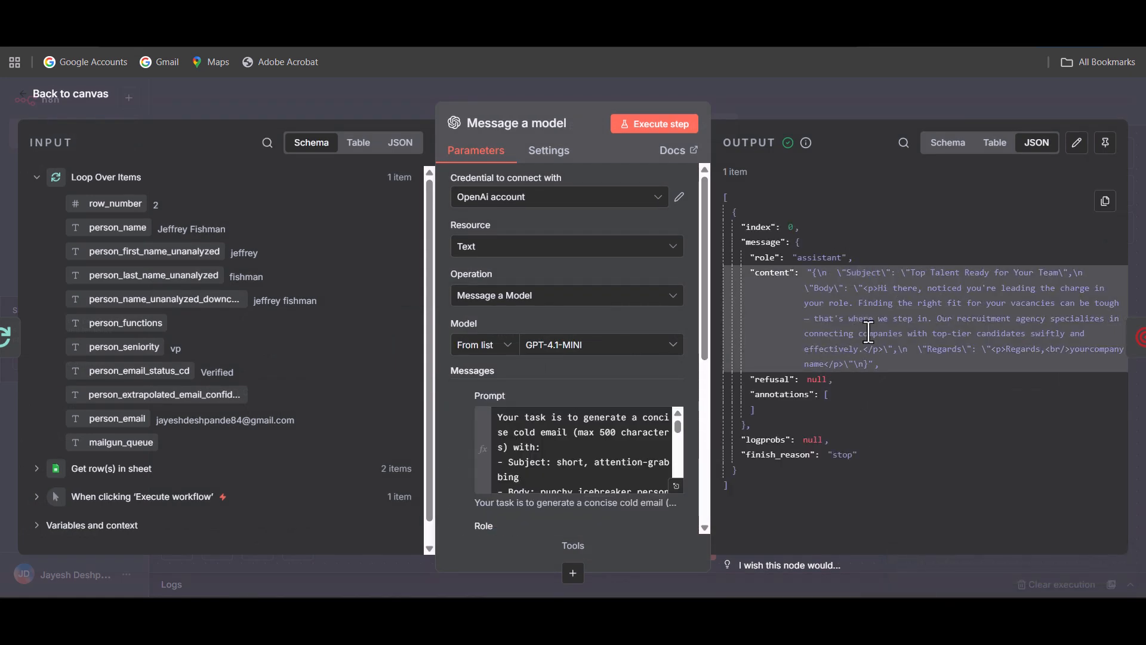
pyautogui.click(93, 109)
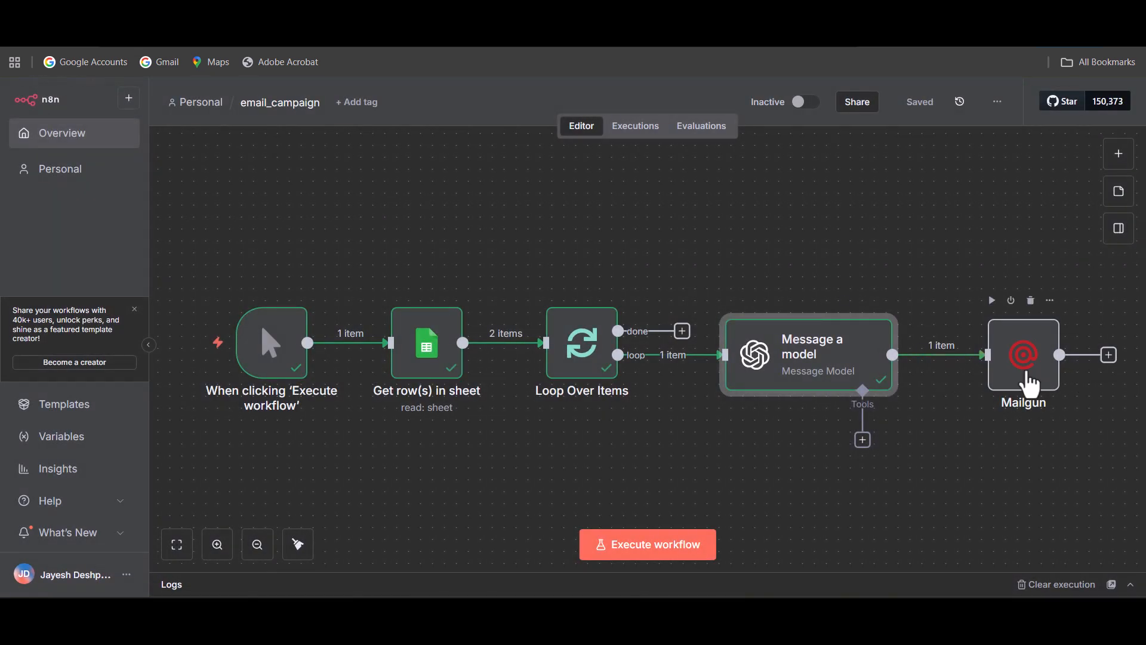
# Map person_email from Loop Over Items to the Mailgun node's To Email as an expression, and return to the canvas.
pyautogui.doubleClick(1029, 385)
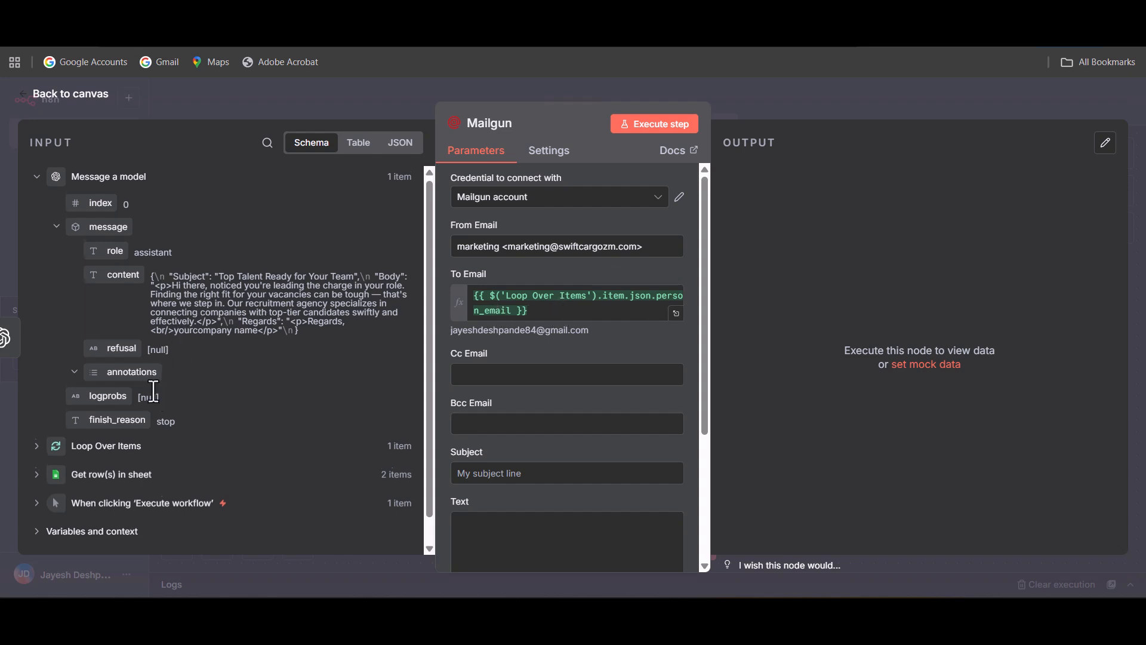
pyautogui.scroll(-1, 51, 439)
pyautogui.click(49, 420)
pyautogui.scroll(-5, 173, 454)
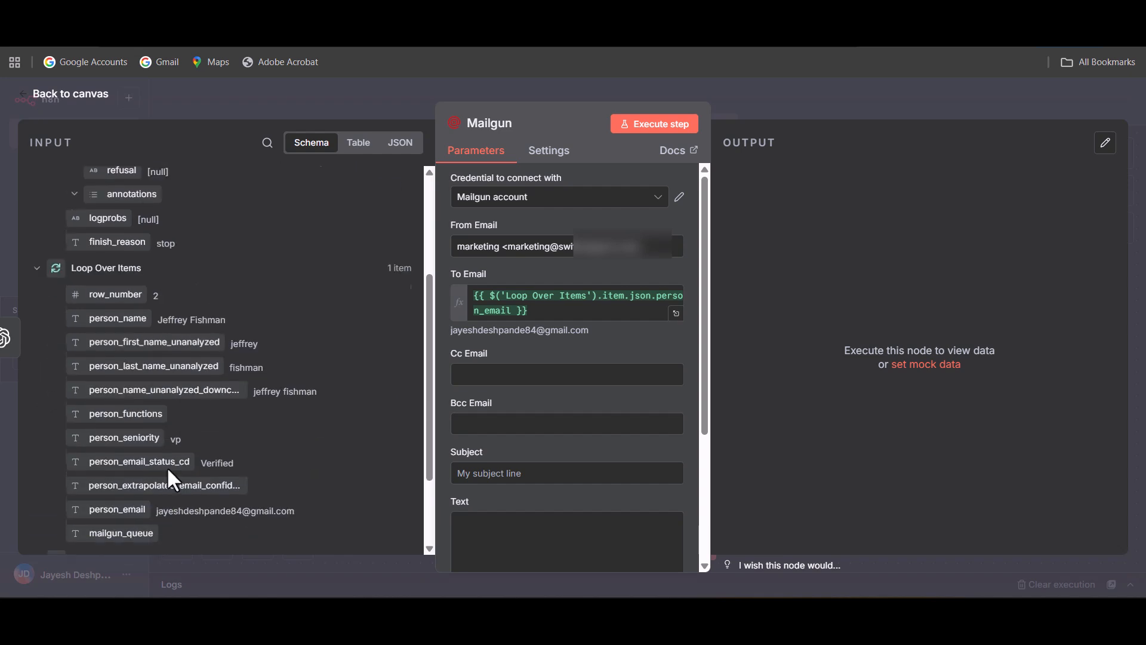
pyautogui.scroll(-2, 159, 417)
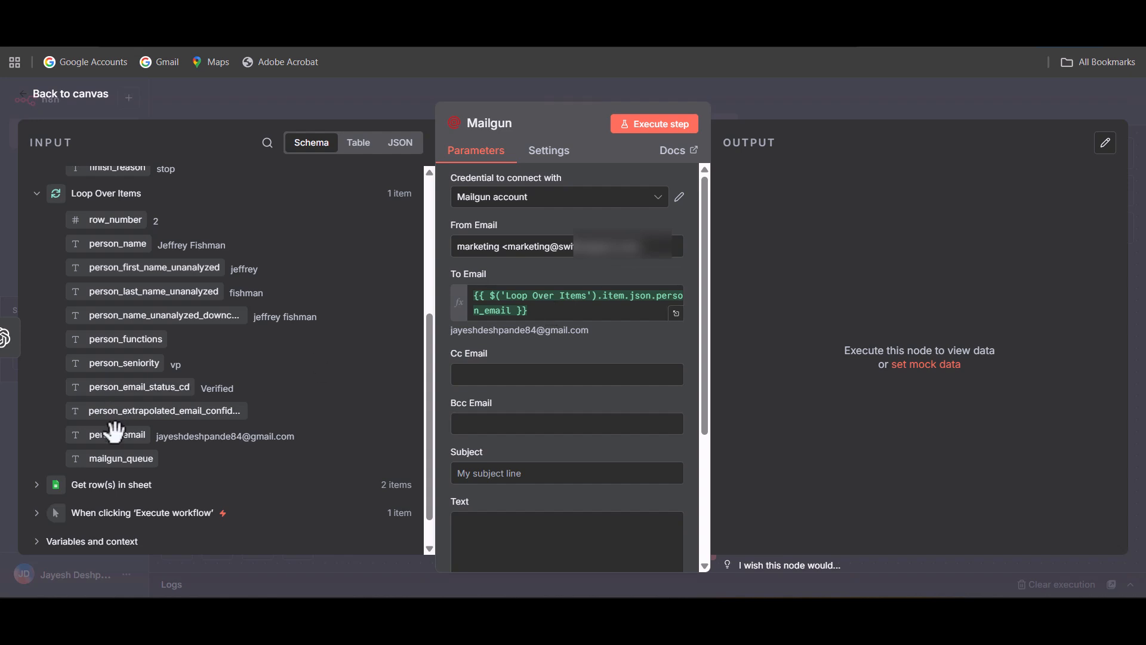
pyautogui.moveTo(115, 435); pyautogui.dragTo(569, 308)
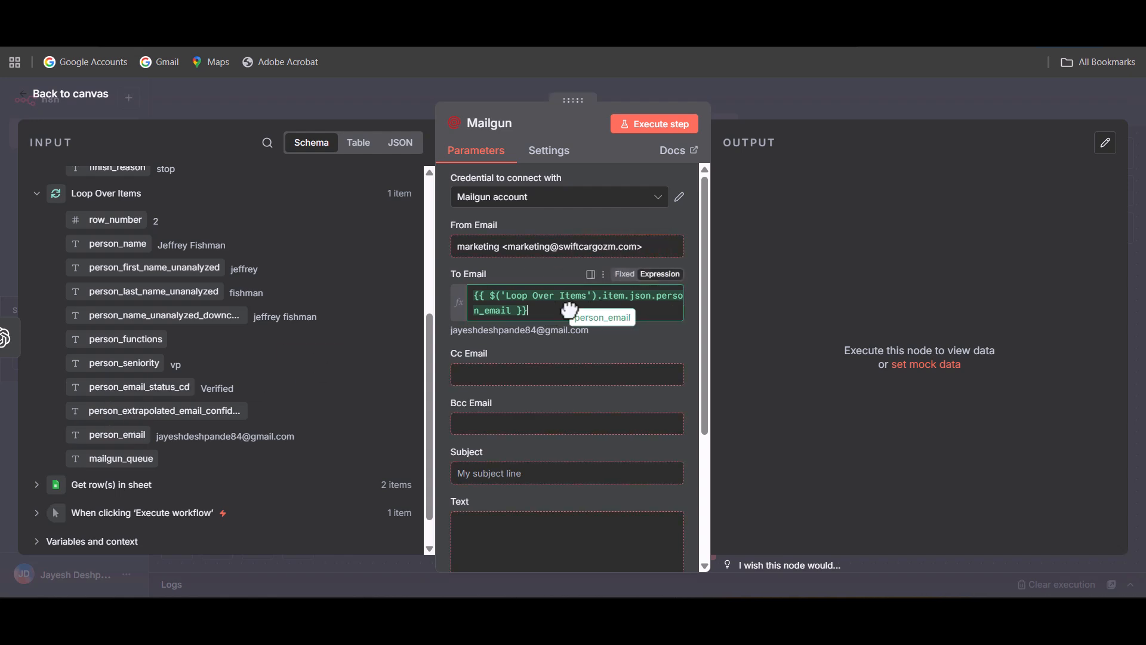
pyautogui.press('Escape')
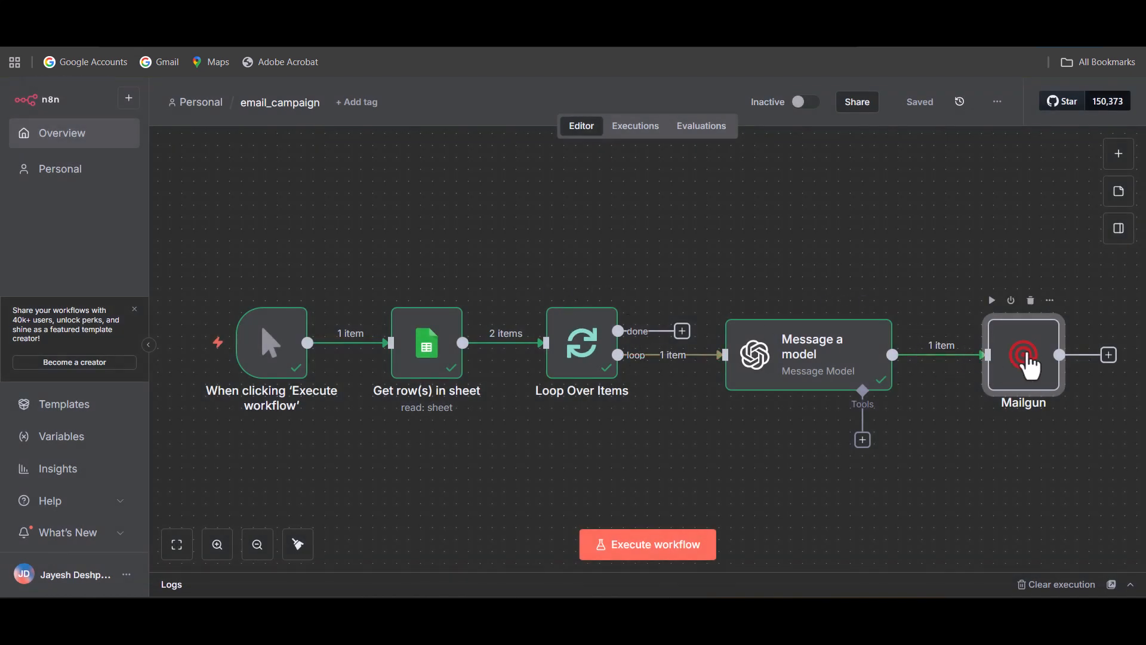
# Switch the Mailgun node's Subject to an expression and enter {{ $json.message.content }} in the expression editor.
pyautogui.doubleClick(1008, 364)
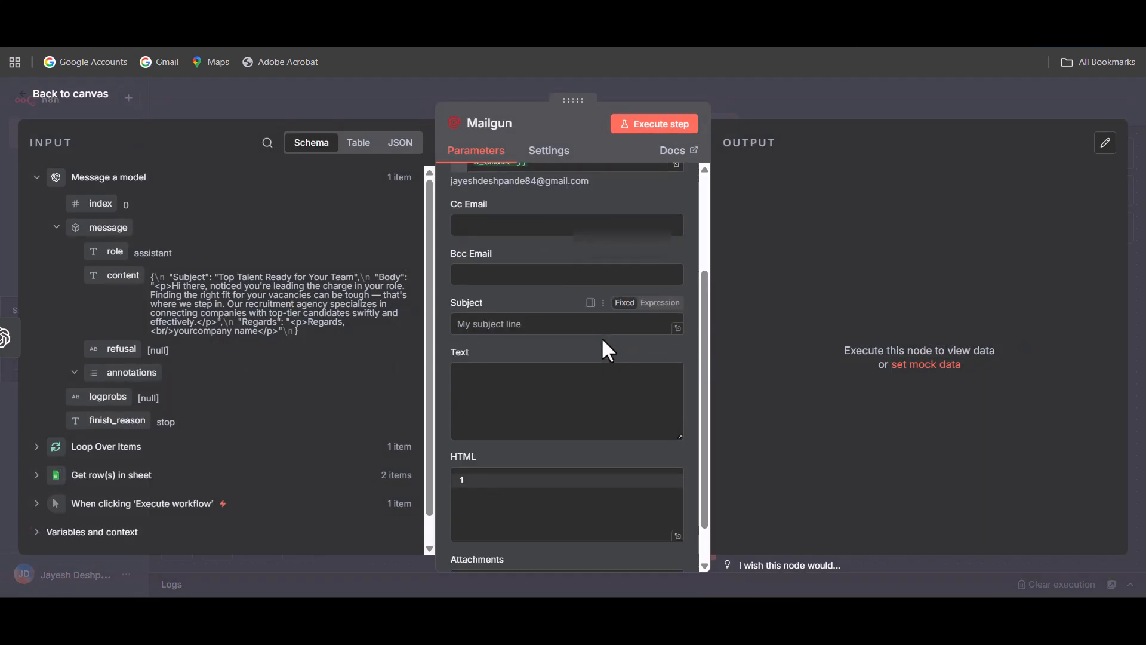
pyautogui.click(534, 323)
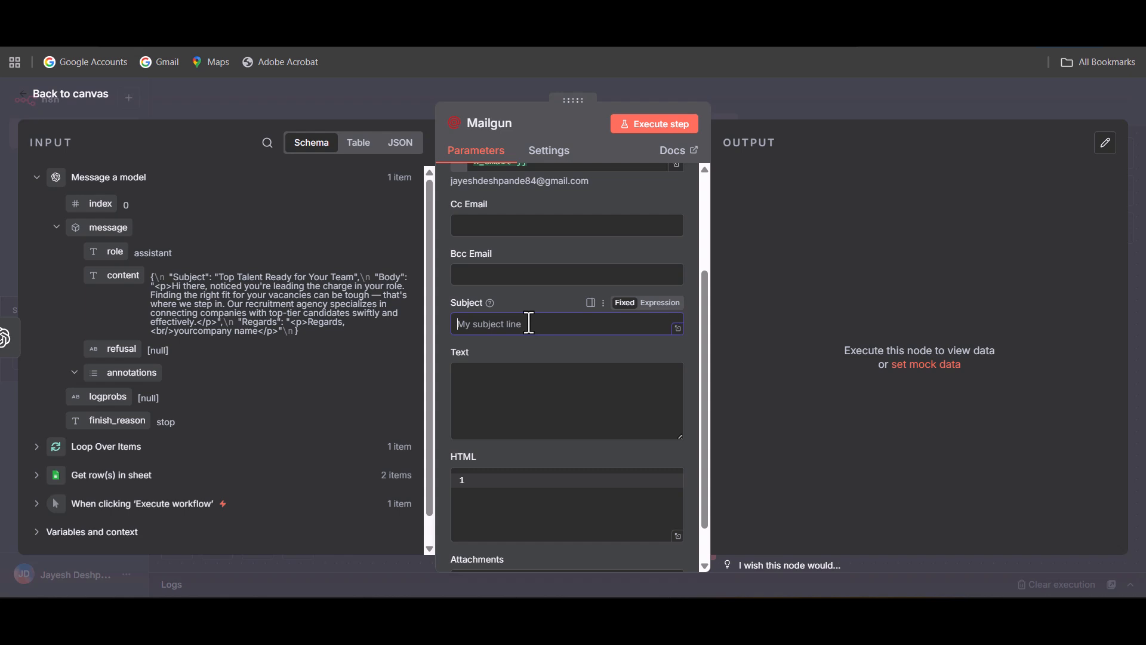
pyautogui.click(659, 302)
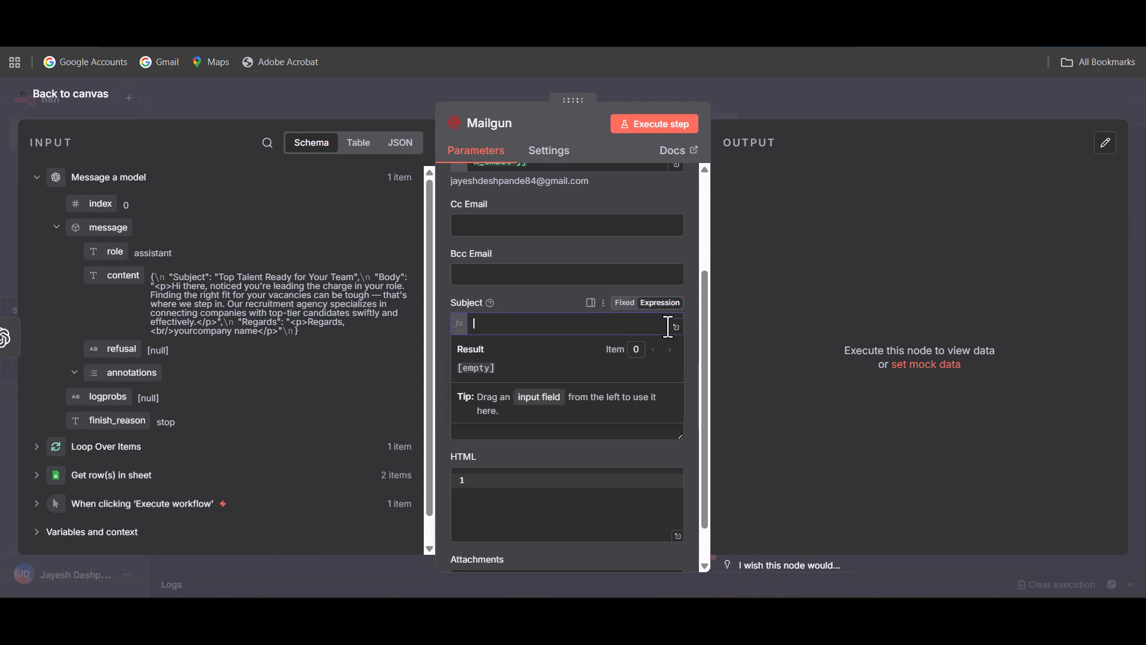
pyautogui.click(676, 327)
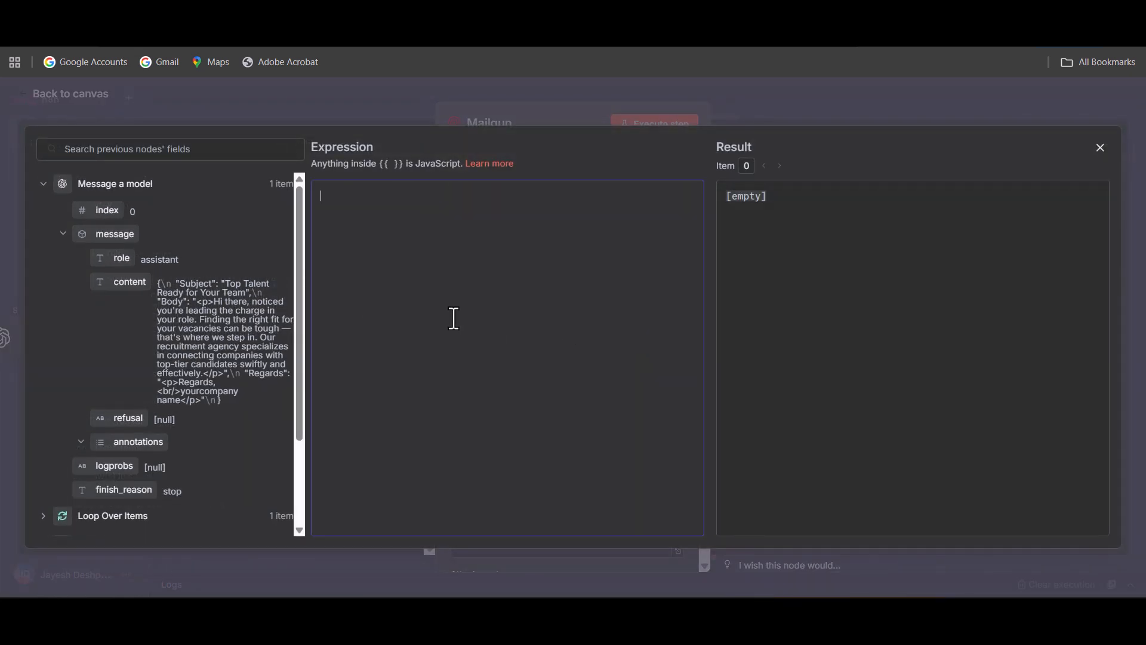
pyautogui.write('{{')
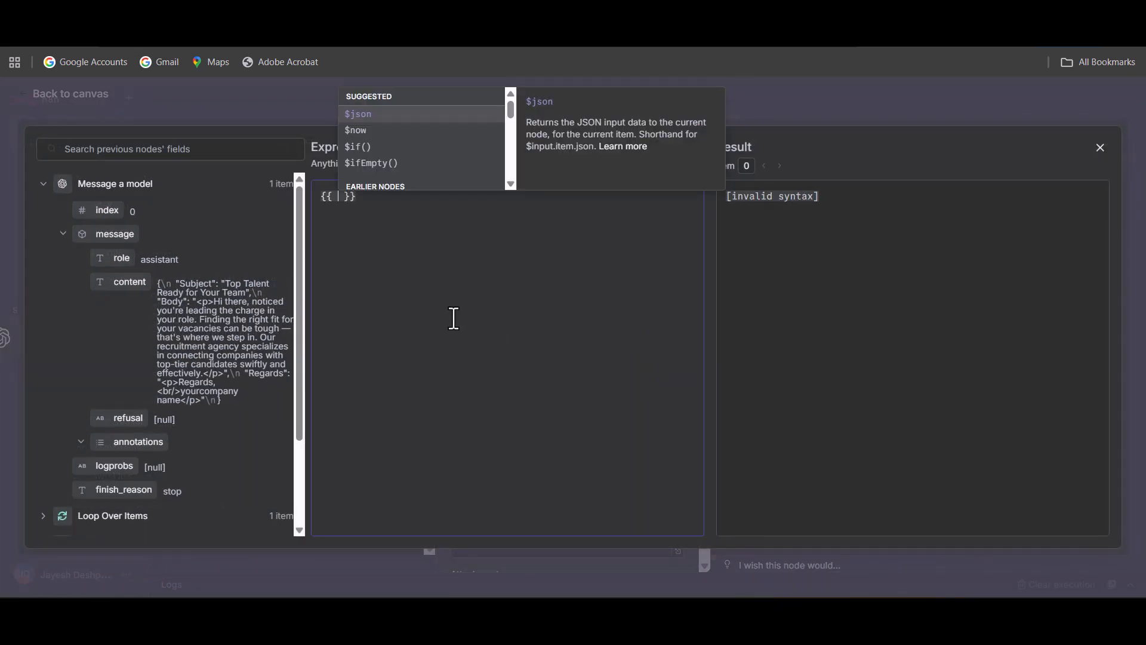
pyautogui.press('Return')
pyautogui.write('.')
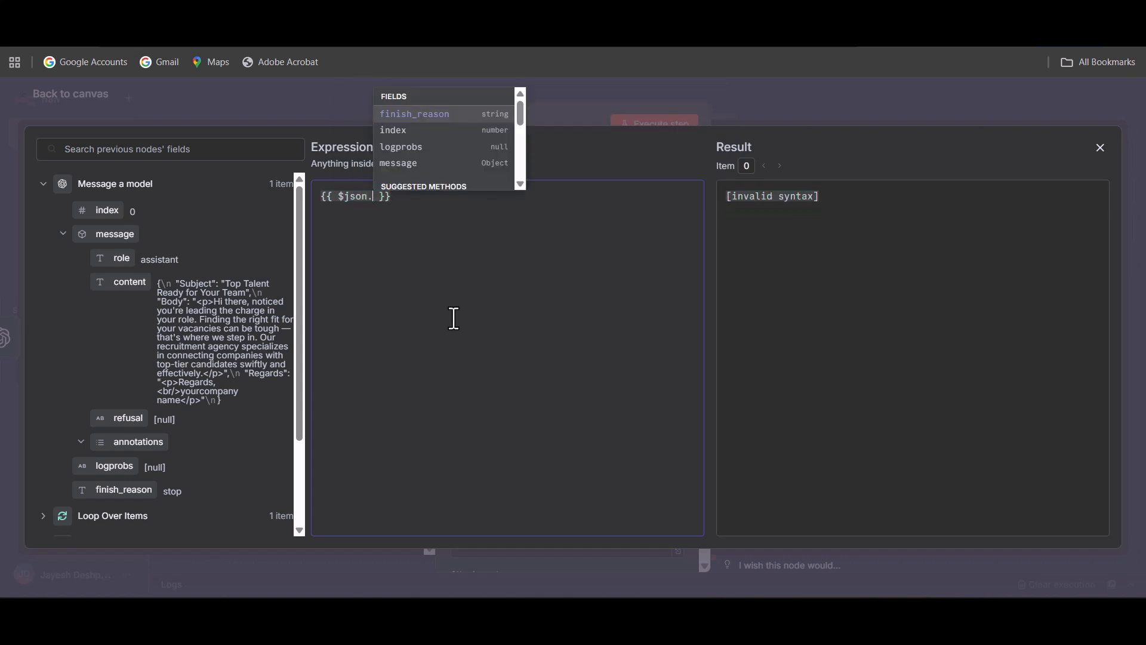
pyautogui.write('m')
pyautogui.press('Return')
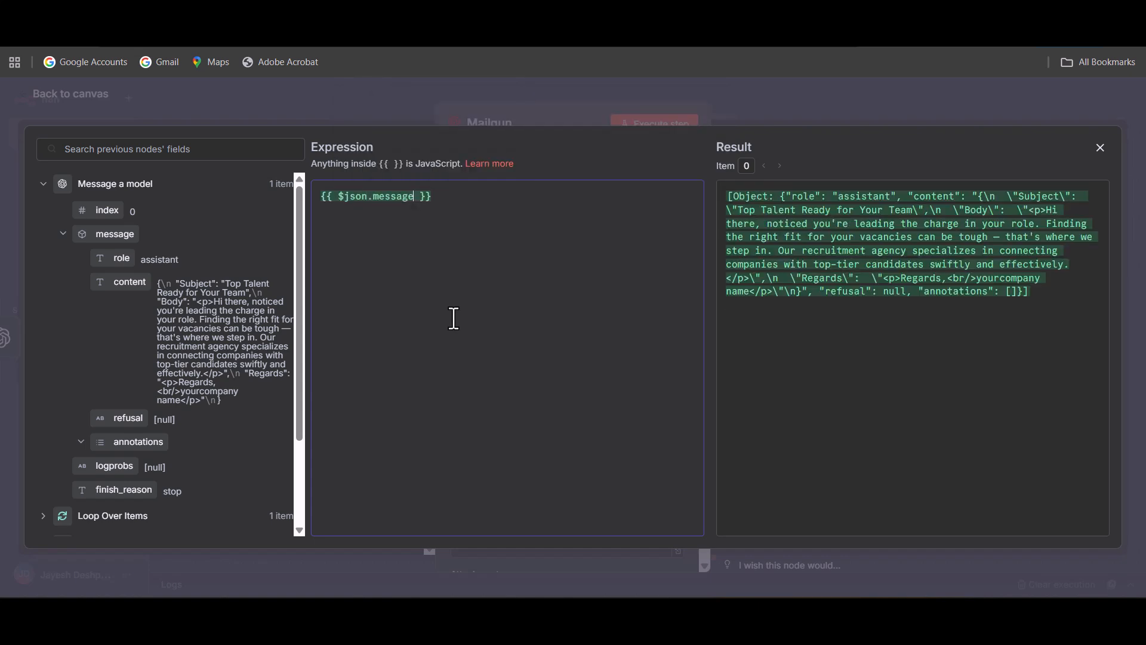
pyautogui.write('.')
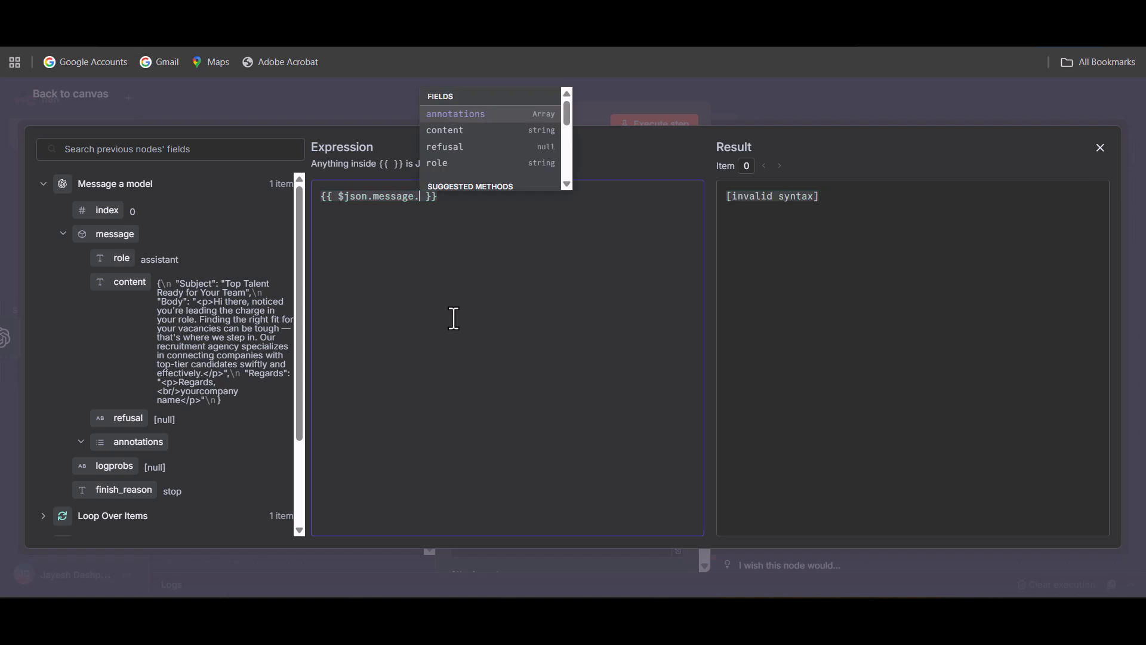
pyautogui.write('con')
pyautogui.press('Return')
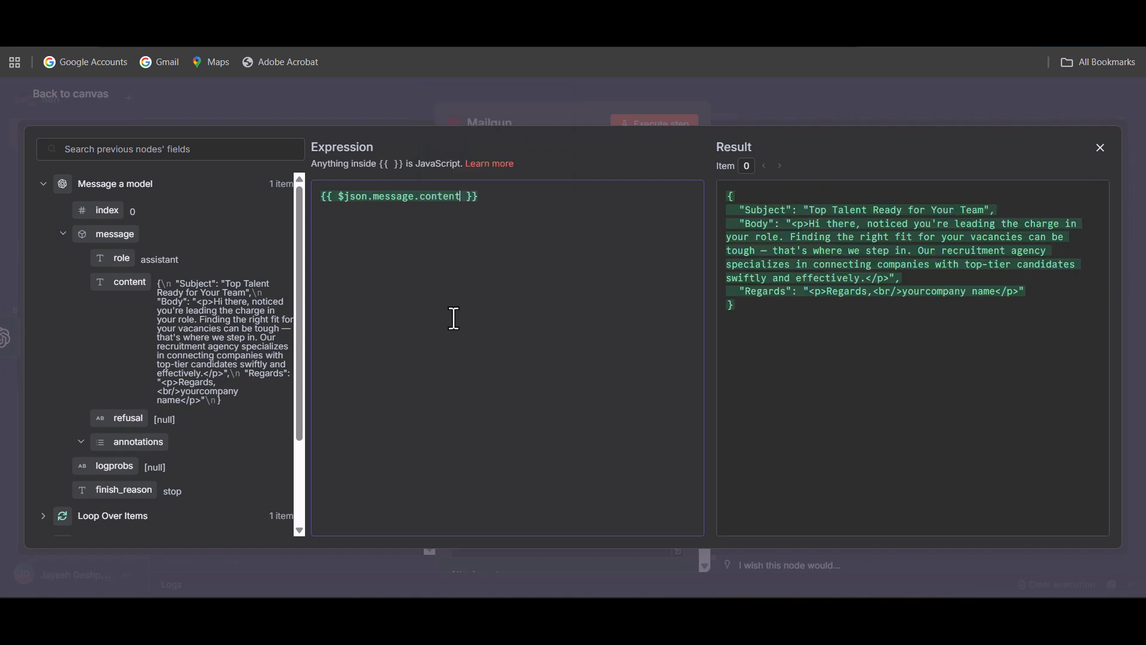
# Extend the Subject expression with parseJson() and the Subject field, giving {{ $json.message.content.parseJson().Subject }}.
pyautogui.write('p')
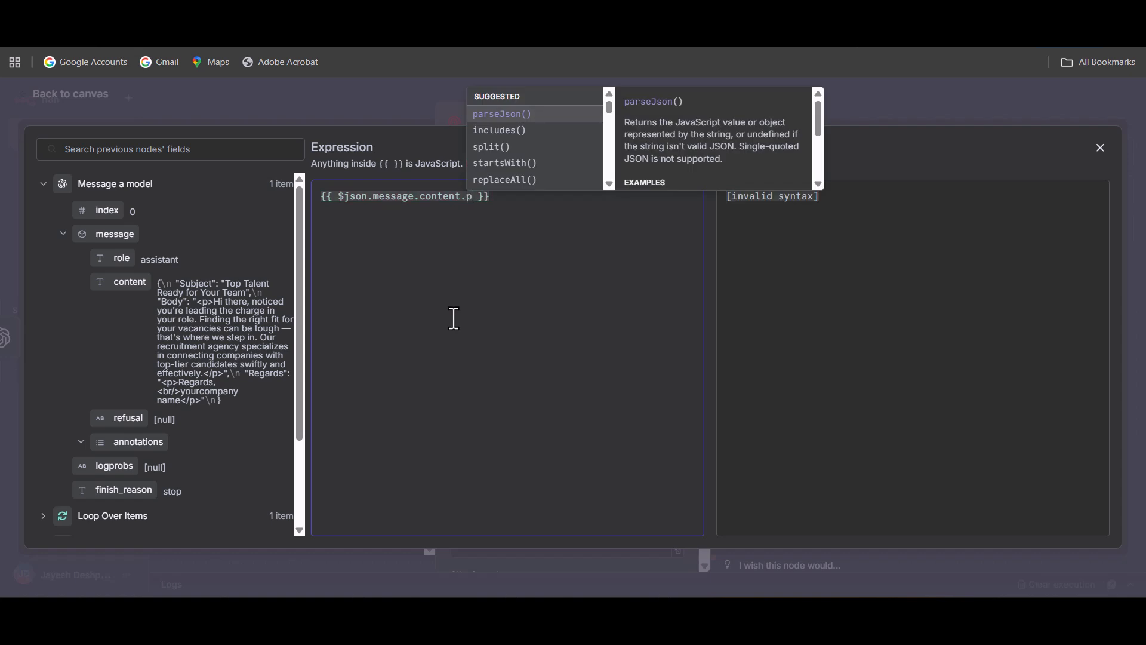
pyautogui.write('a')
pyautogui.press('Return')
pyautogui.write('.')
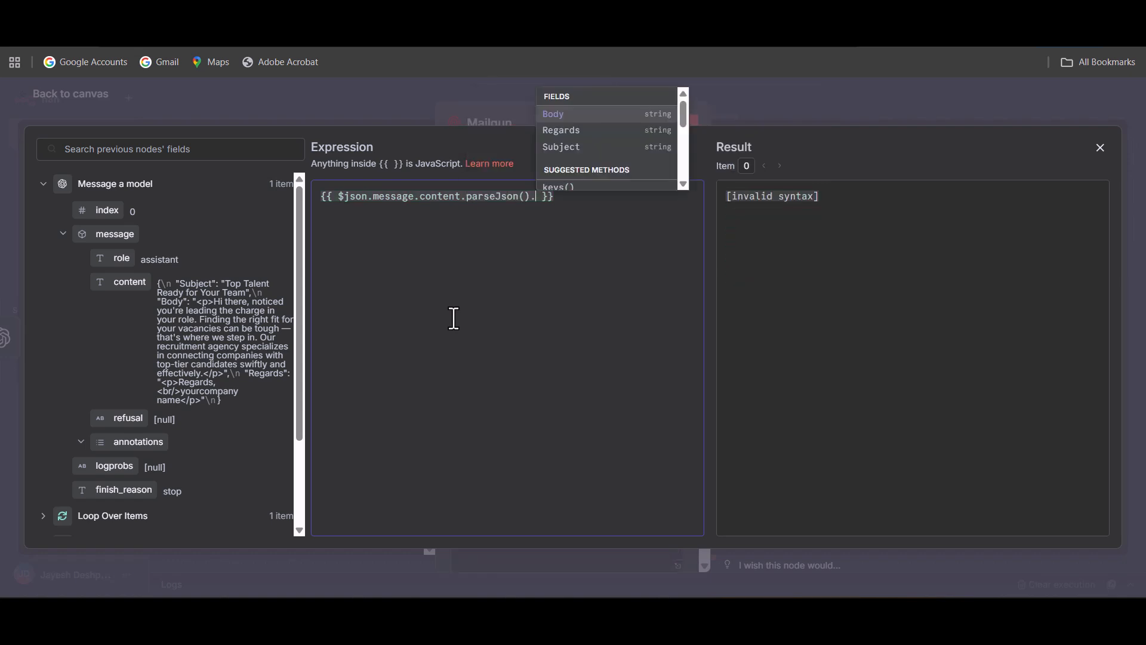
pyautogui.press('Down')
pyautogui.press('Down')
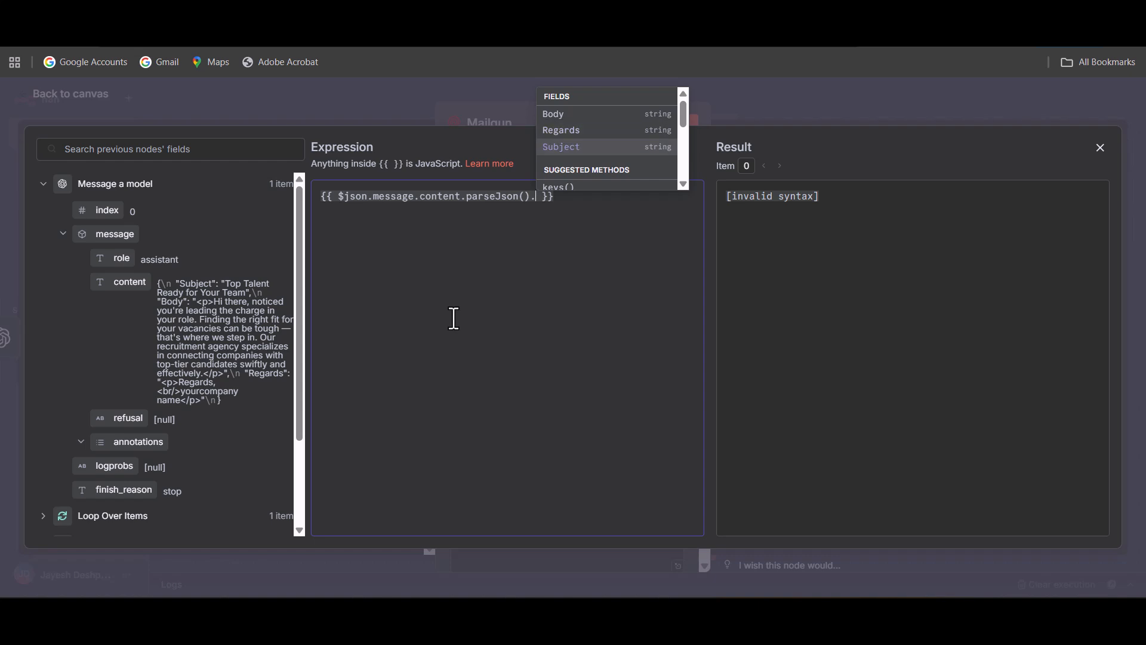
pyautogui.press('Return')
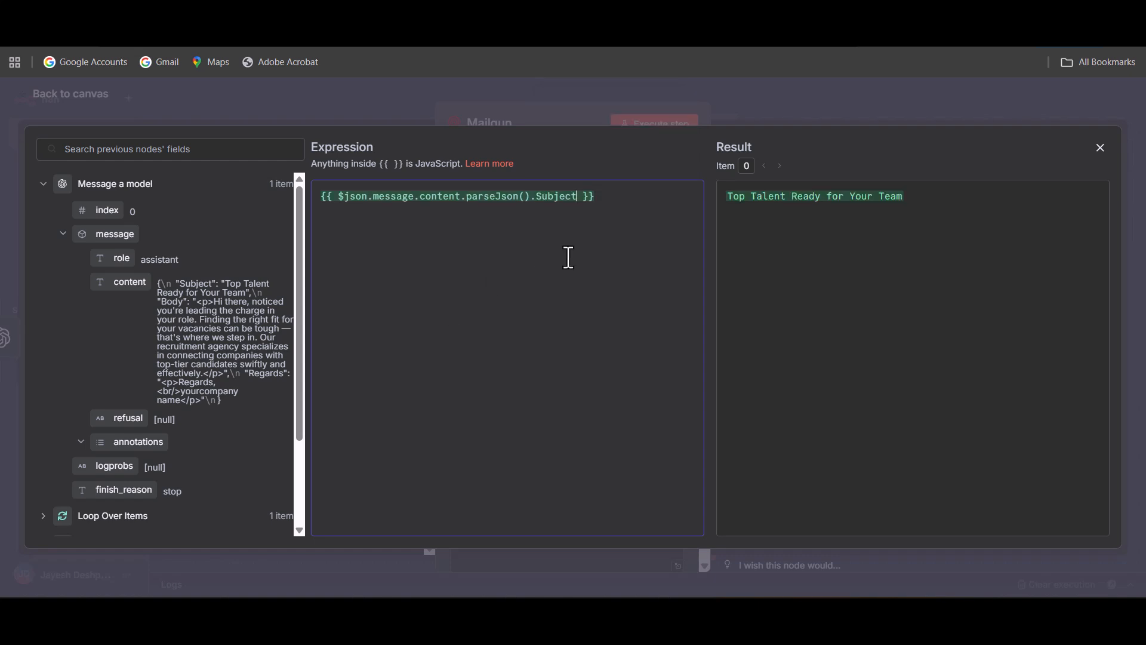
# Copy the Subject expression into the Mailgun node's HTML field, set that field to expression mode and open its expression editor.
pyautogui.moveTo(615, 198); pyautogui.dragTo(293, 205)
pyautogui.hotkey('ctrl', 'c')
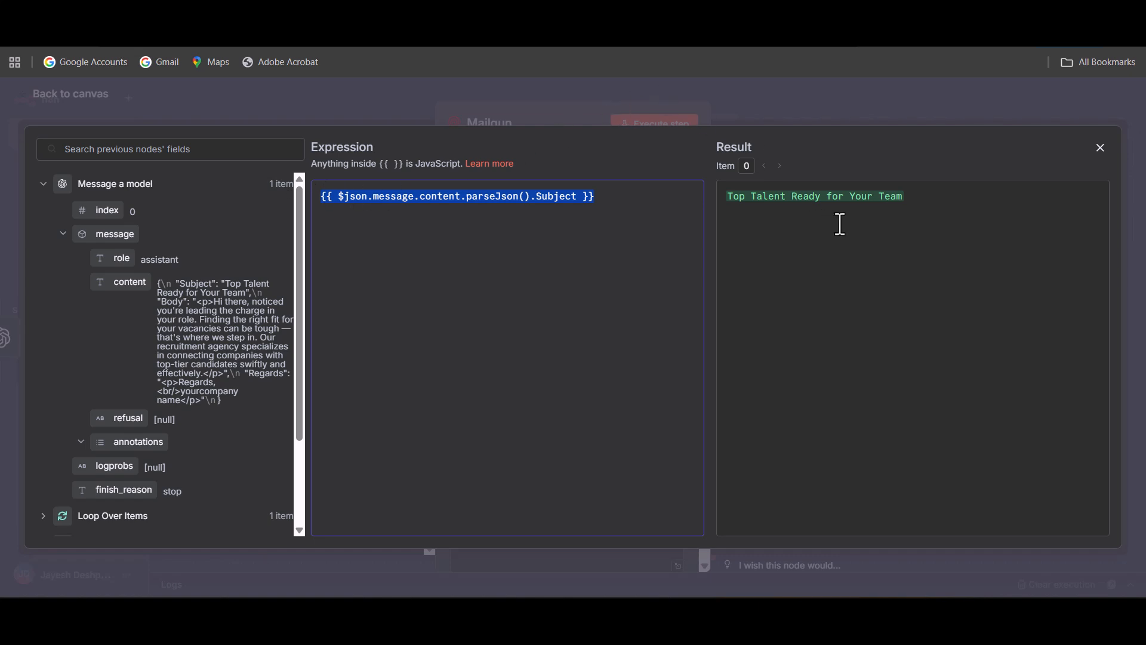
pyautogui.click(736, 87)
pyautogui.click(595, 464)
pyautogui.scroll(-1, 596, 464)
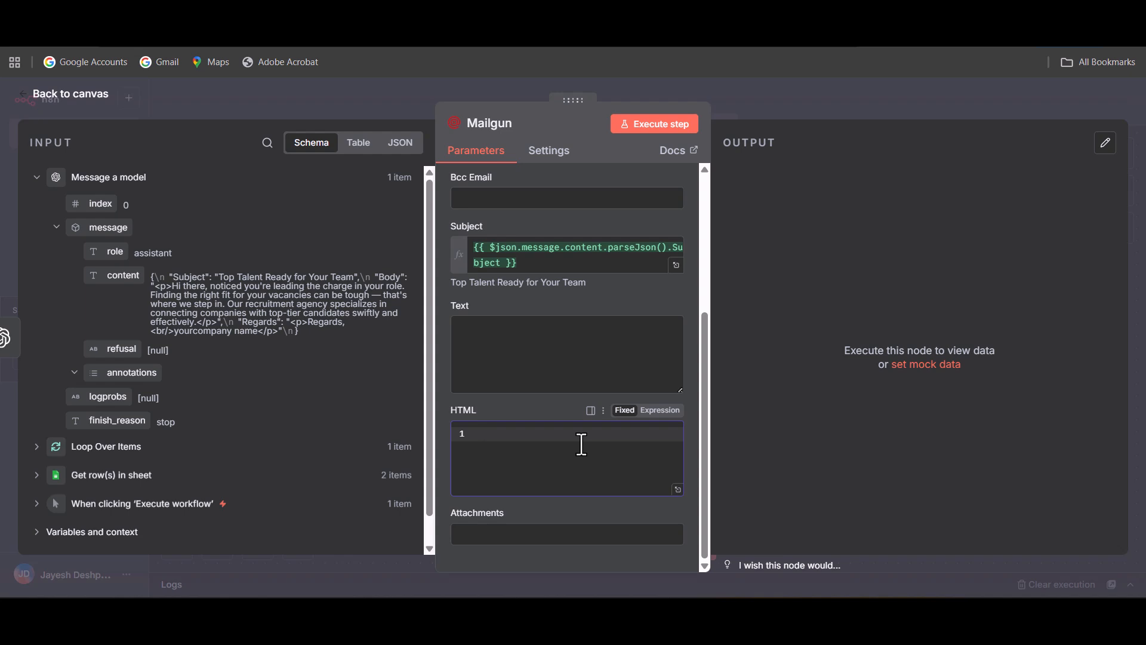
pyautogui.hotkey('ctrl', 'v')
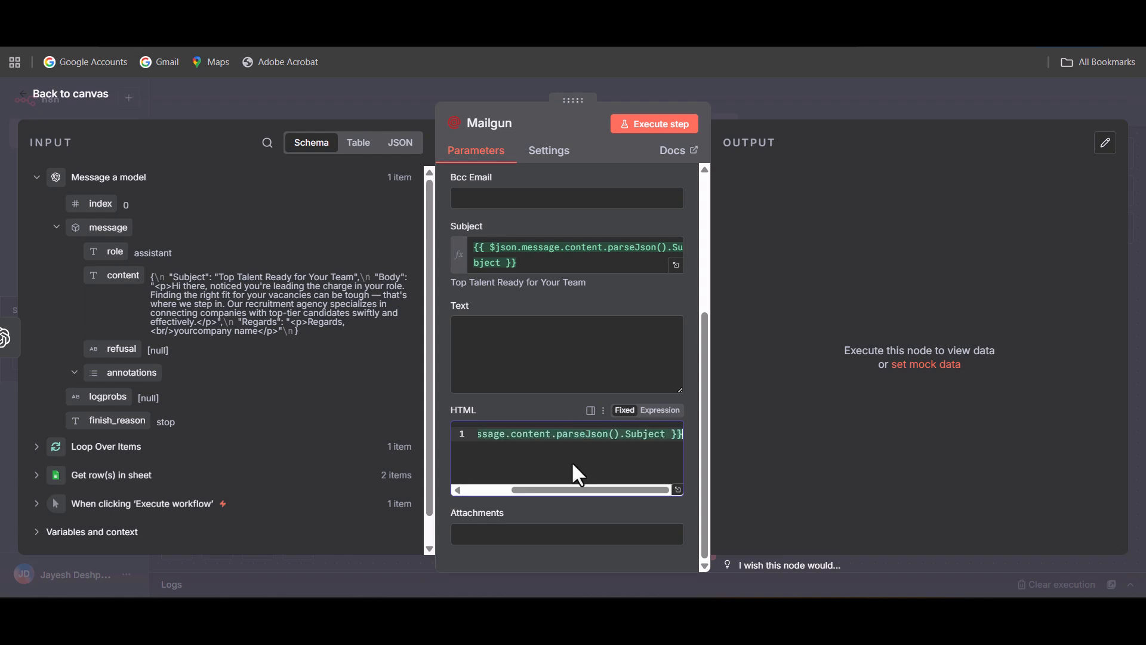
pyautogui.moveTo(596, 490); pyautogui.dragTo(497, 480)
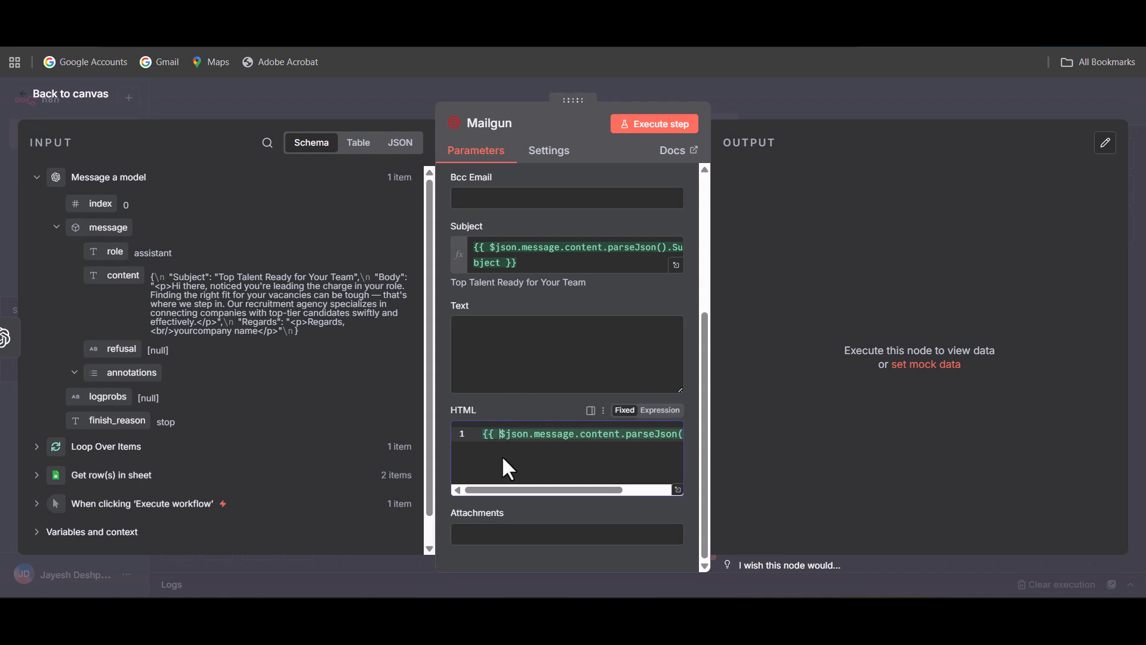
pyautogui.click(660, 410)
pyautogui.click(676, 487)
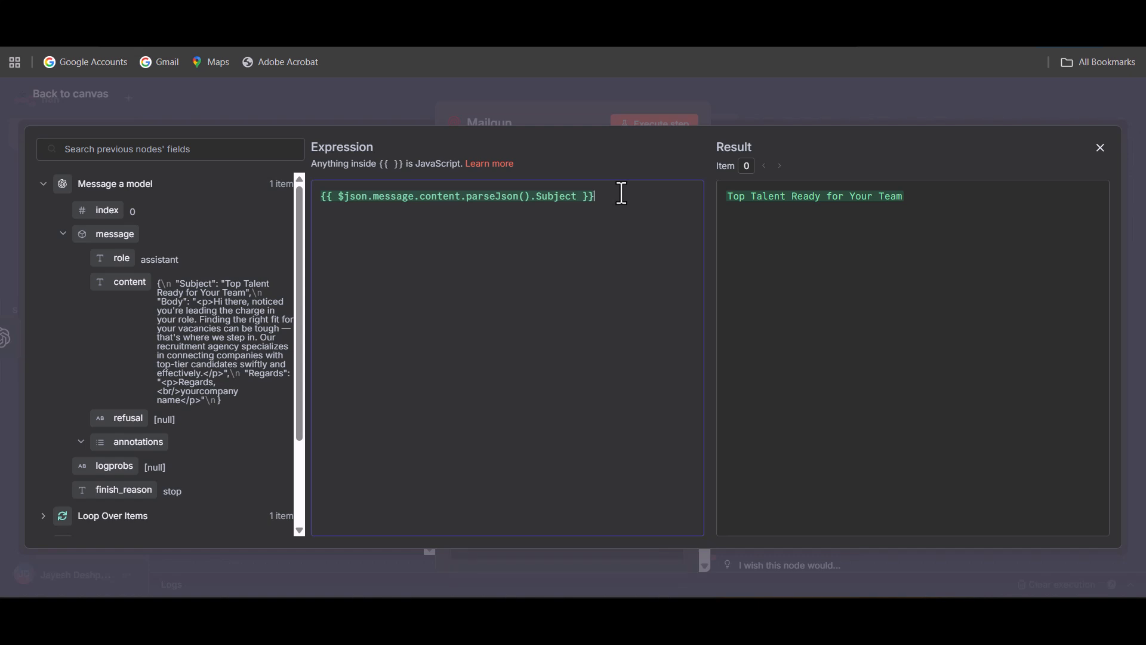
# Add a second line {{ $json.message.content.parseJson().Body }} to the HTML expression, return to the canvas and save the workflow.
pyautogui.hotkey('ctrl', 'v')
pyautogui.doubleClick(561, 212)
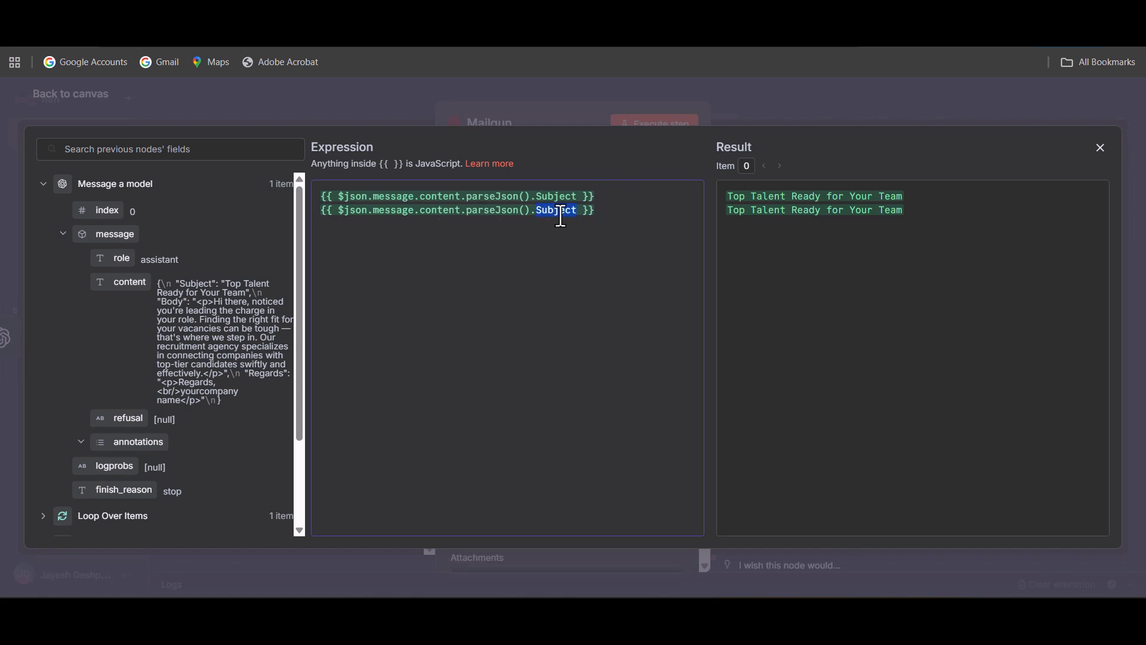
pyautogui.write('Bo')
pyautogui.press('Return')
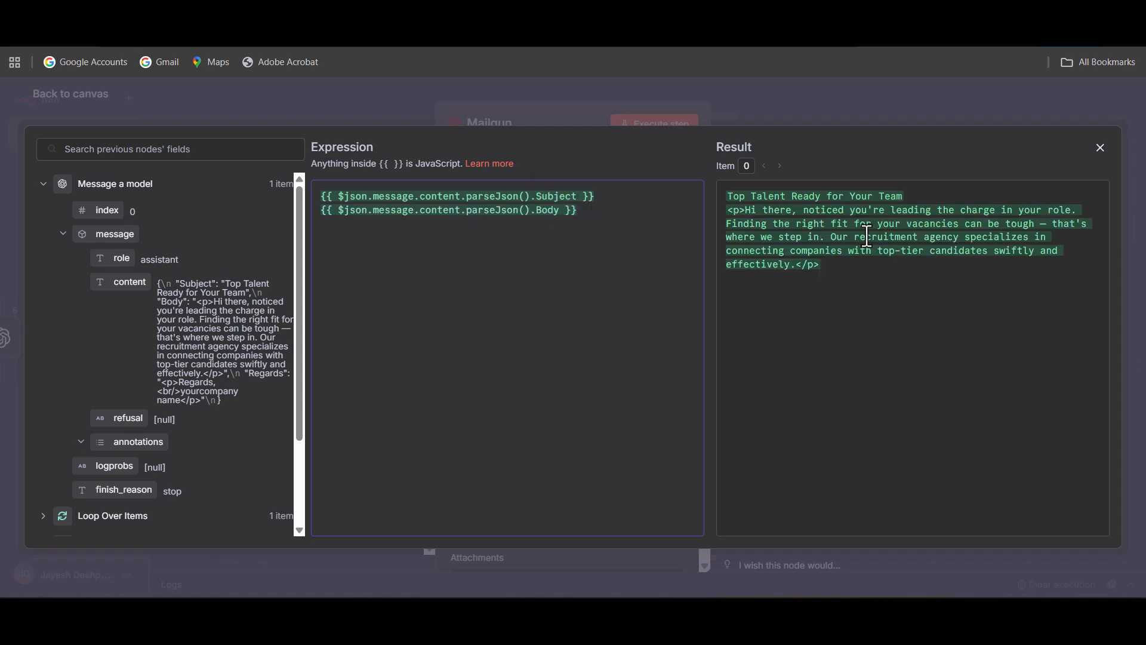
pyautogui.click(94, 94)
pyautogui.click(94, 94)
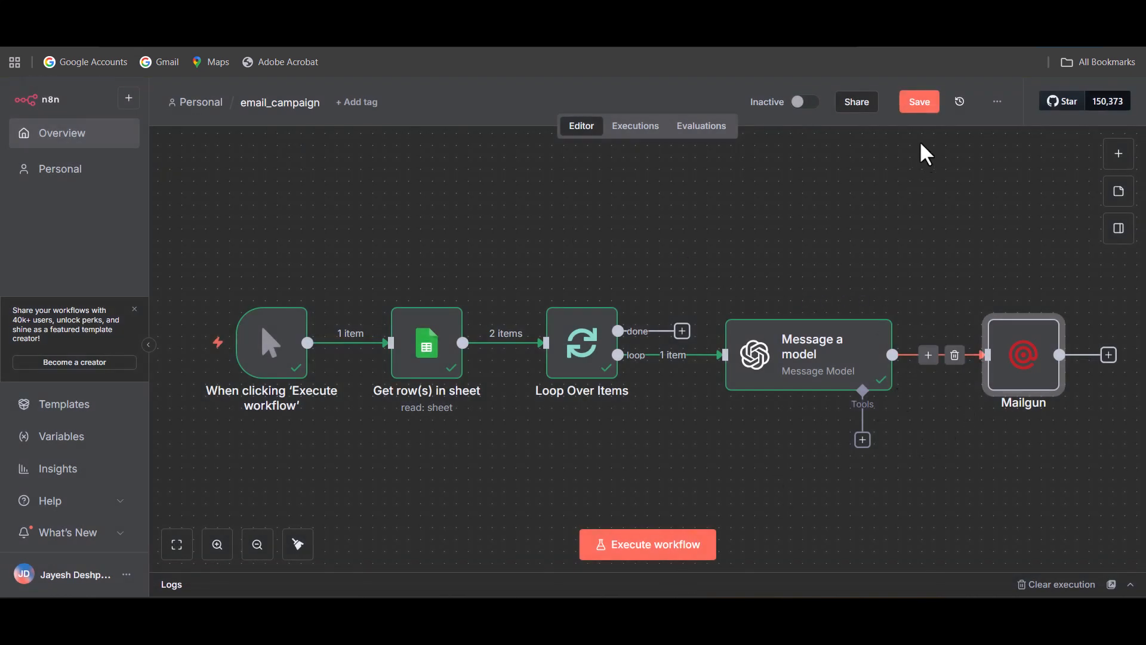
pyautogui.click(914, 103)
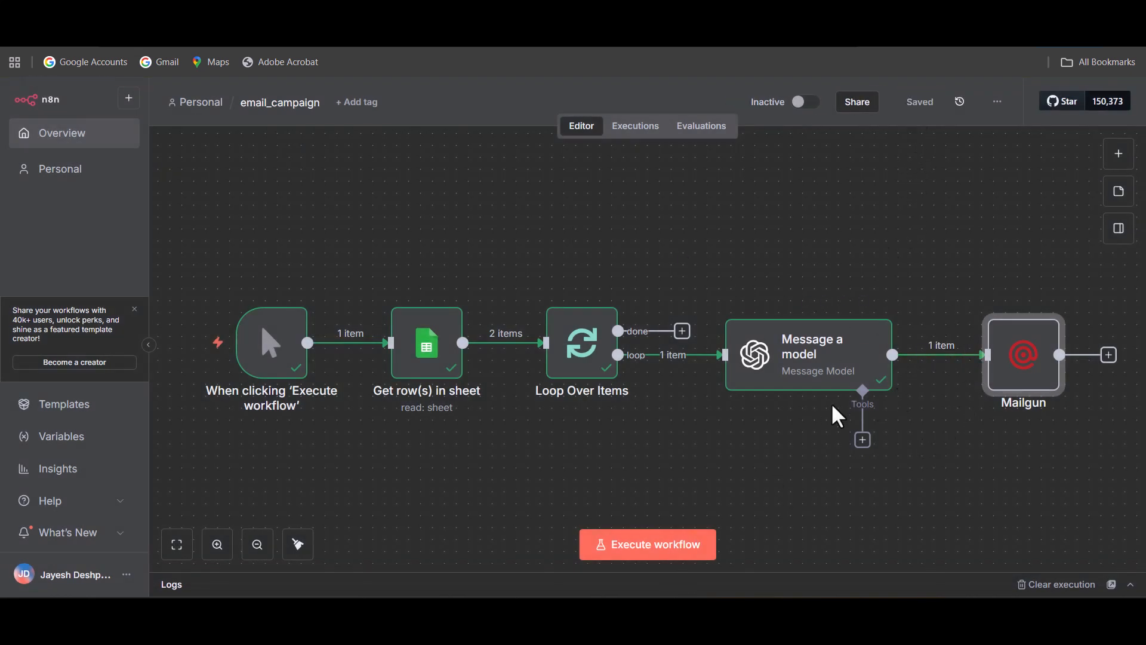
# Add a Limit node after the Mailgun node with its default settings, and return to the canvas.
pyautogui.moveTo(865, 256); pyautogui.dragTo(774, 227)
pyautogui.click(995, 318)
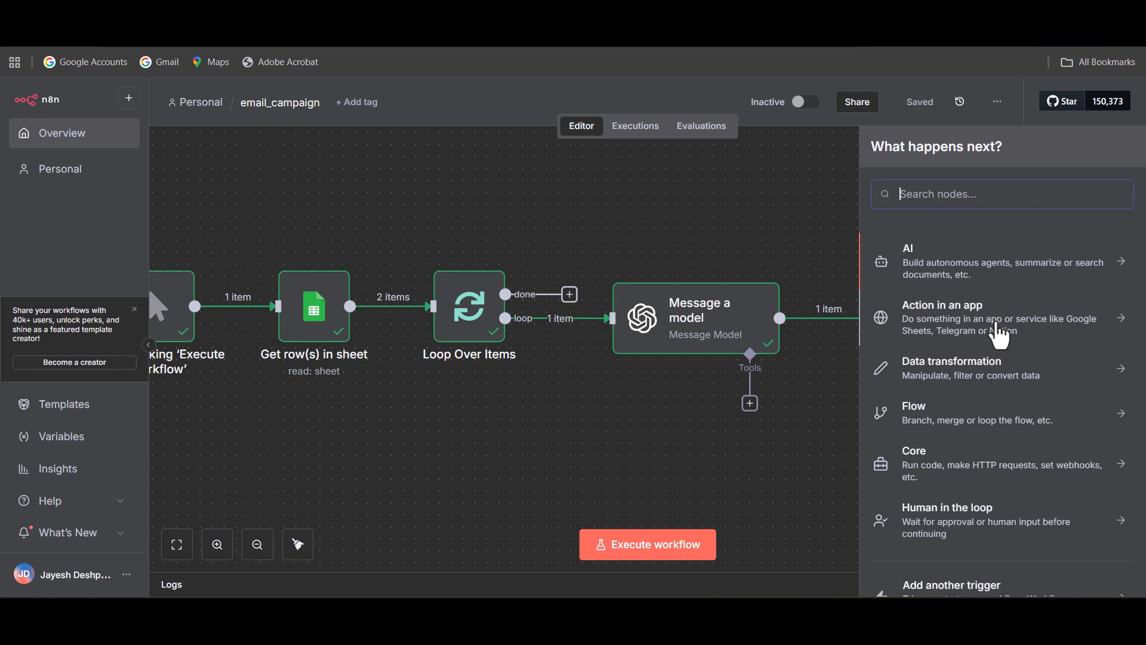
pyautogui.write('limi')
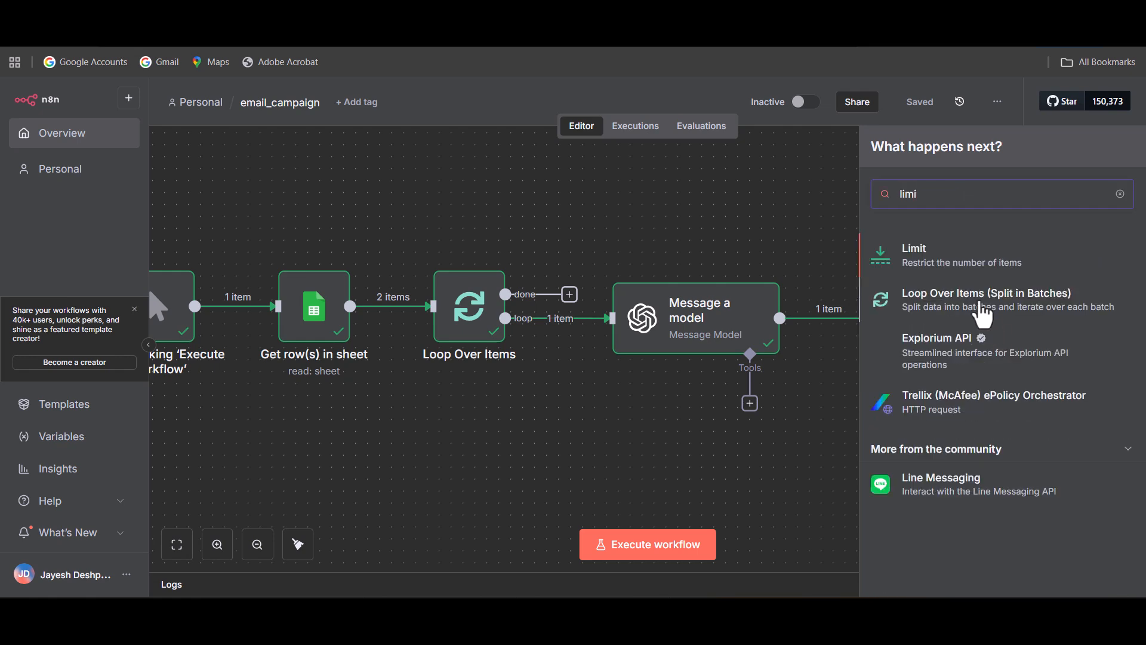
pyautogui.click(979, 263)
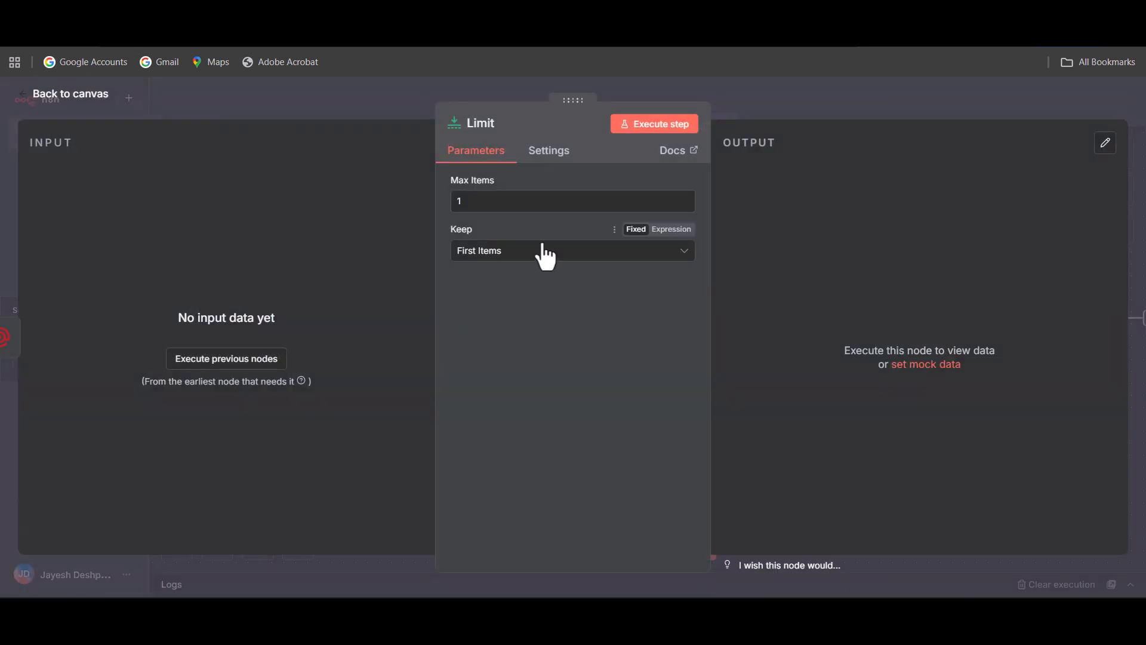
pyautogui.click(92, 97)
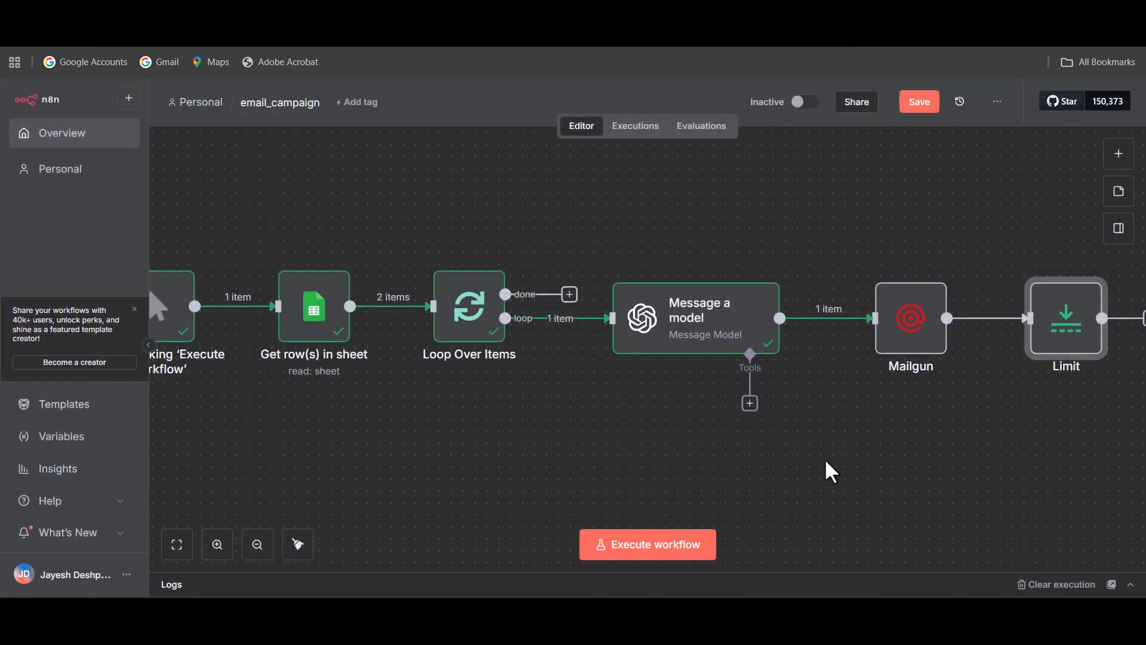
# Connect the Limit node's output back to the Loop Over Items input and save the workflow.
pyautogui.scroll(-3, 842, 448)
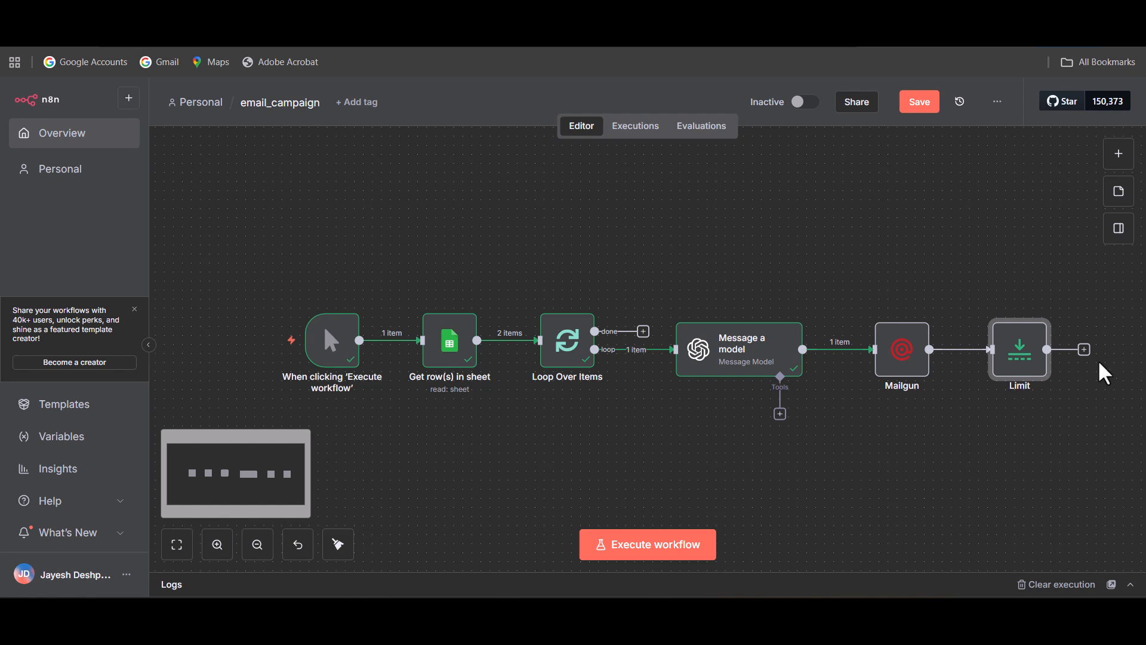
pyautogui.moveTo(1084, 351); pyautogui.dragTo(555, 356)
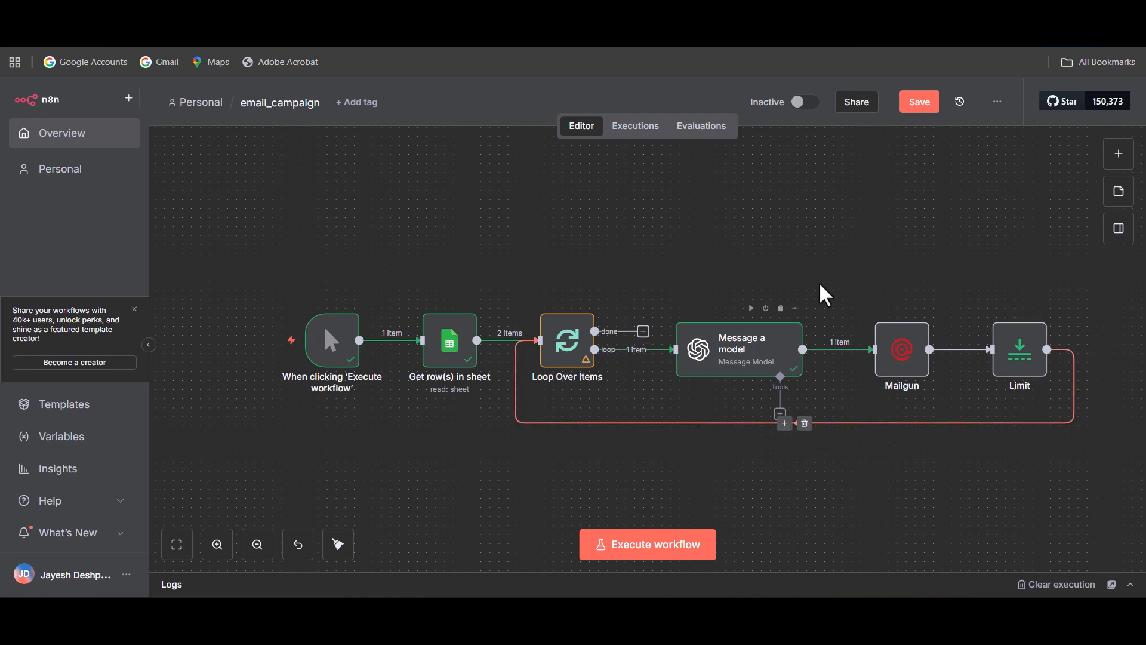
pyautogui.click(922, 104)
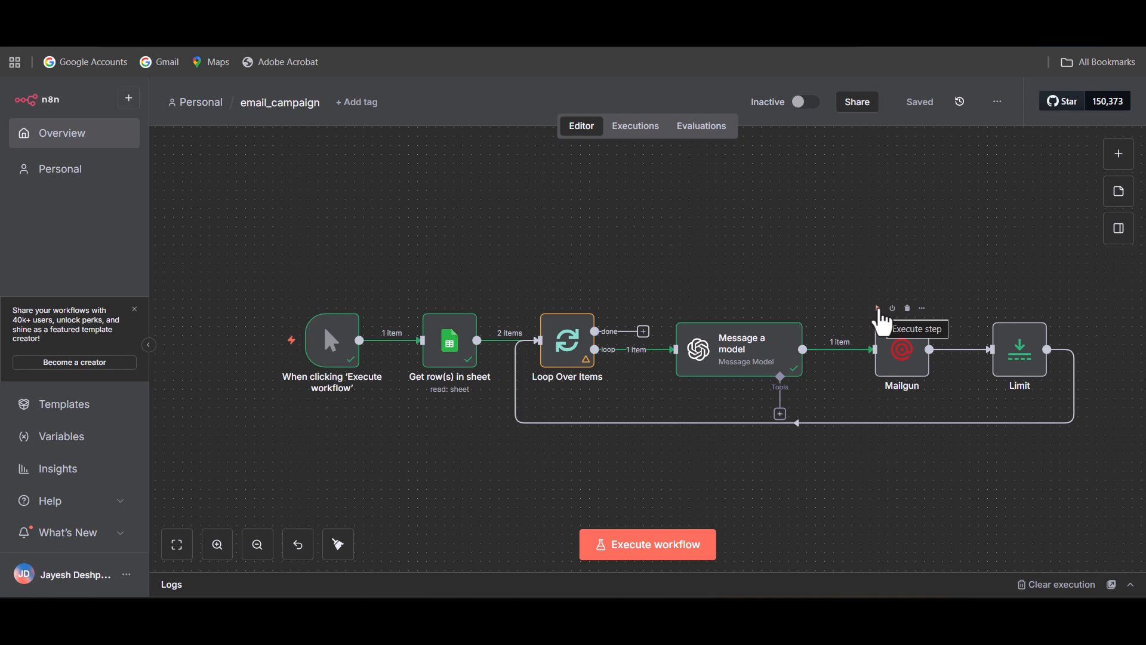
# Execute the Mailgun node on its own, review its JSON output, and return to the canvas.
pyautogui.click(878, 308)
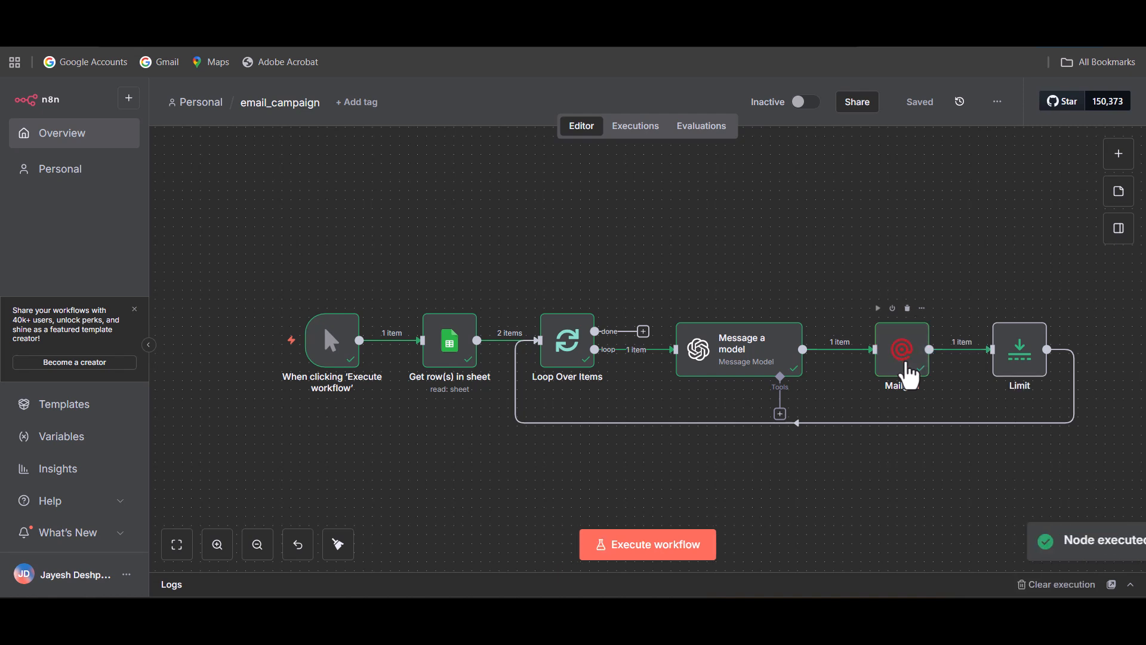
pyautogui.doubleClick(909, 376)
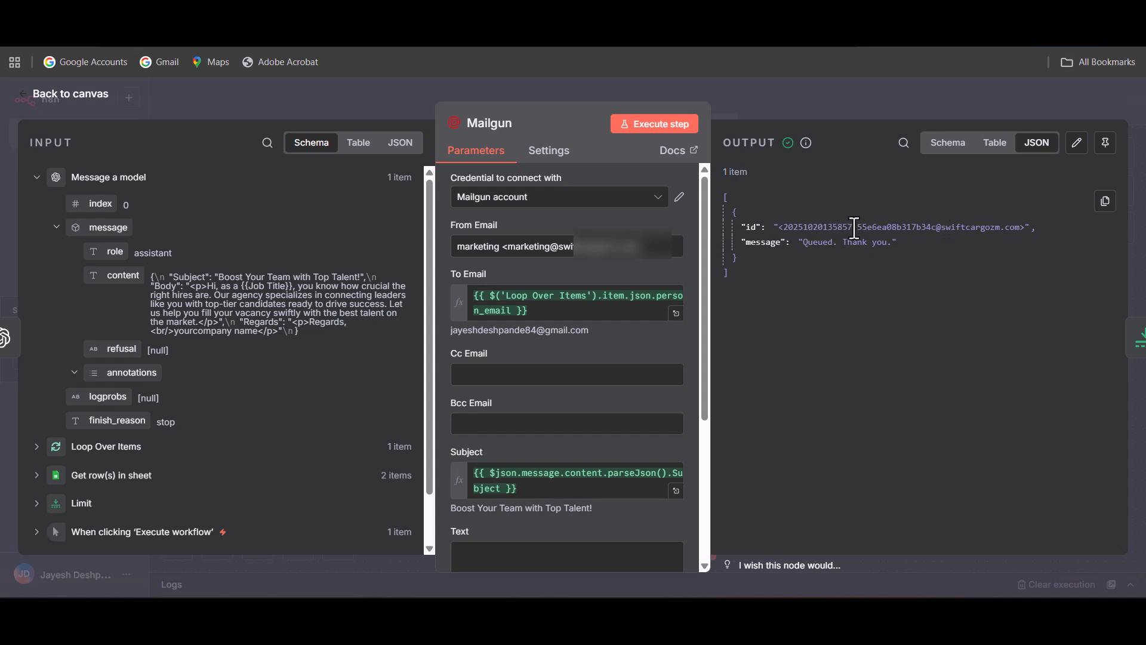
pyautogui.click(94, 107)
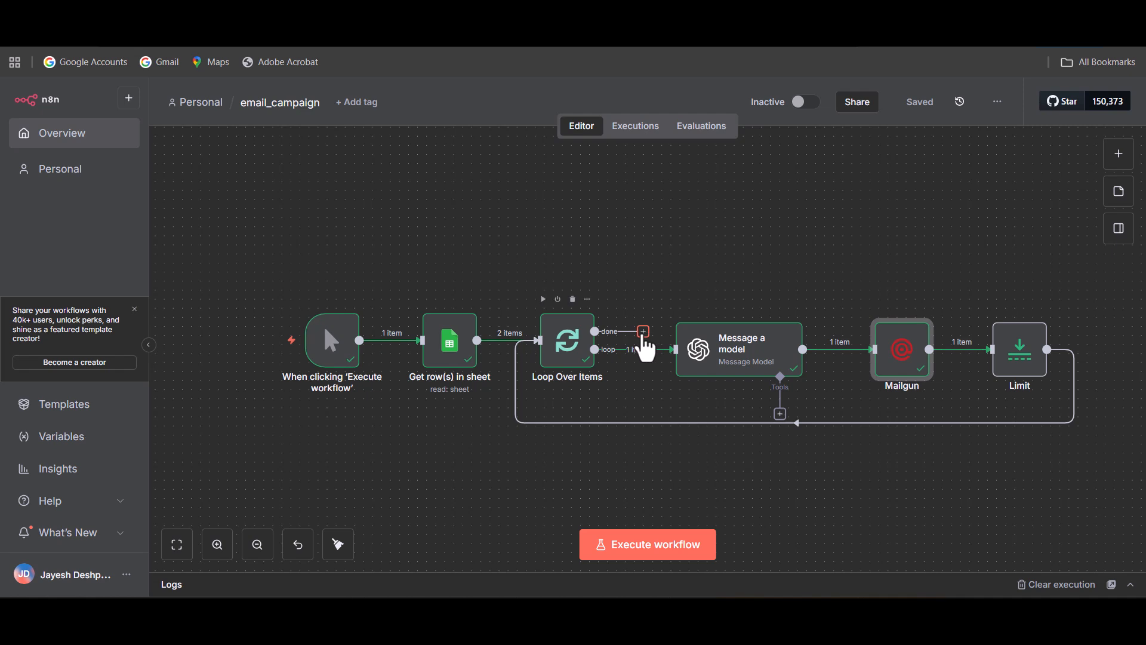
# Add an Edit Fields (Set) node to the done output of Loop Over Items.
pyautogui.click(643, 332)
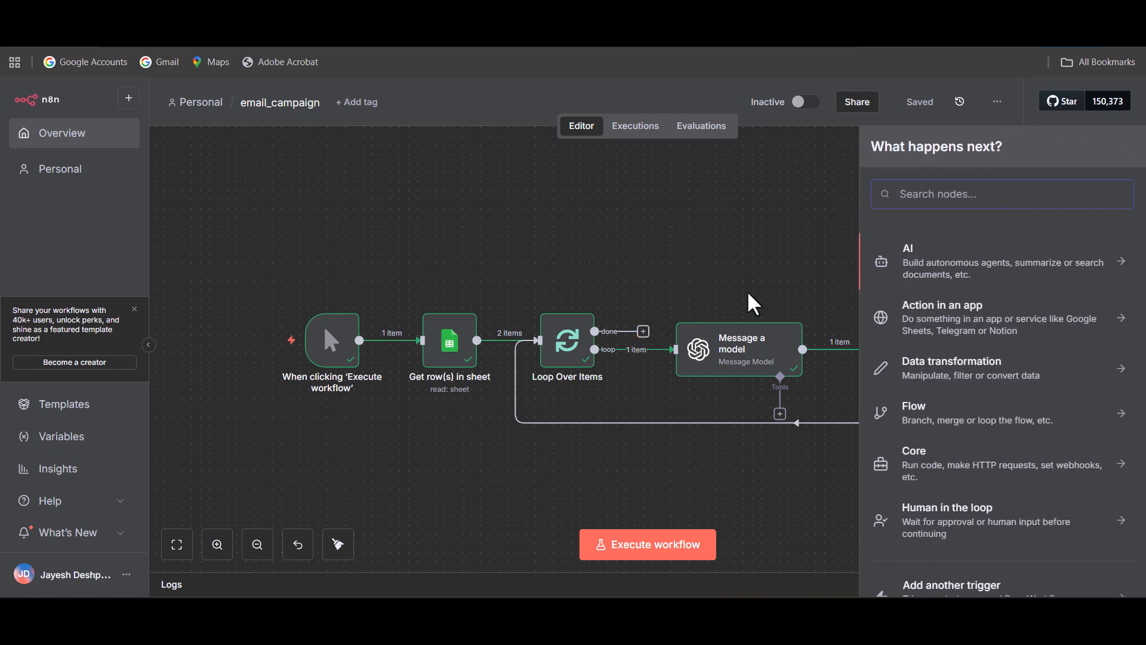
pyautogui.write('set')
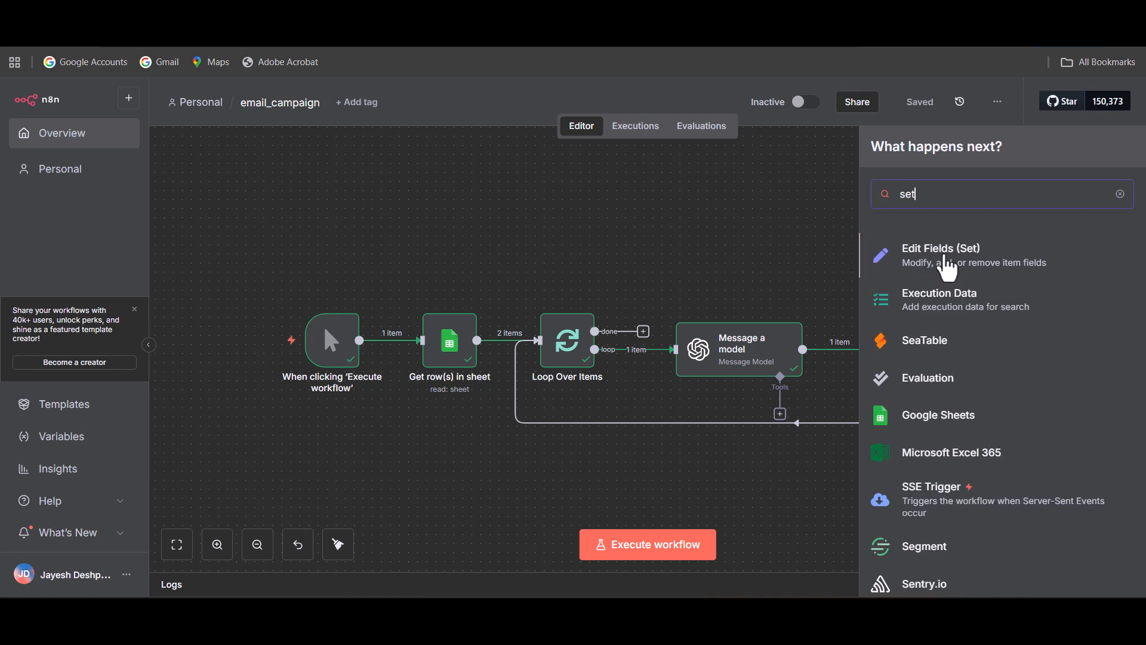
pyautogui.click(936, 263)
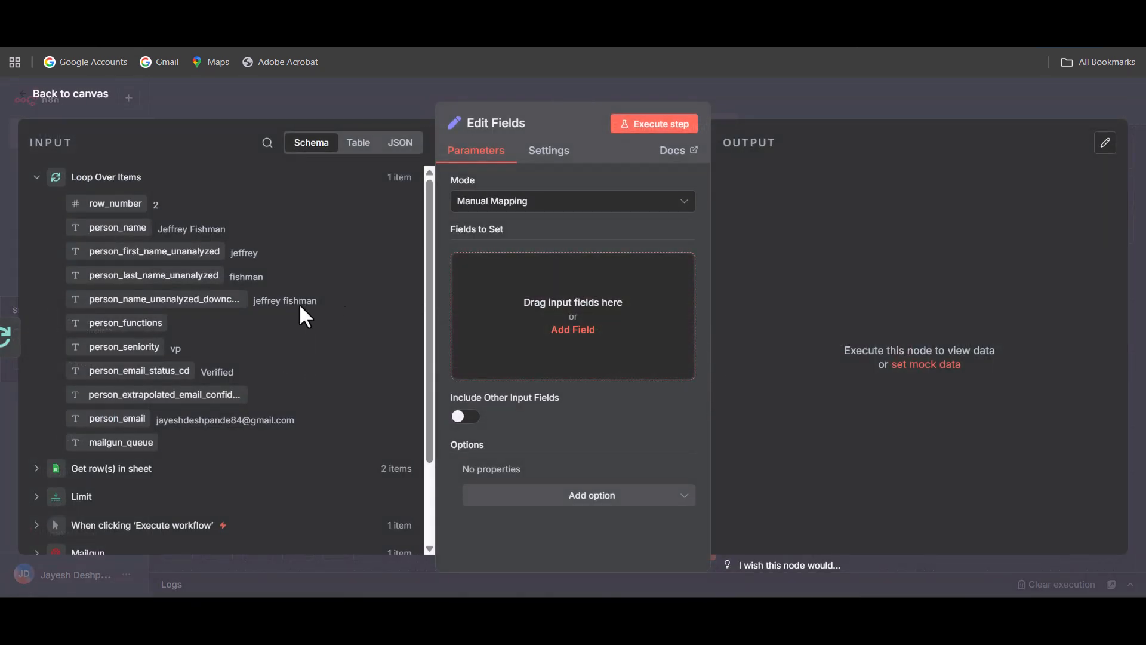
# Add the Mailgun node's id output as a field to set in the Edit Fields node.
pyautogui.scroll(-2, 214, 353)
pyautogui.click(36, 453)
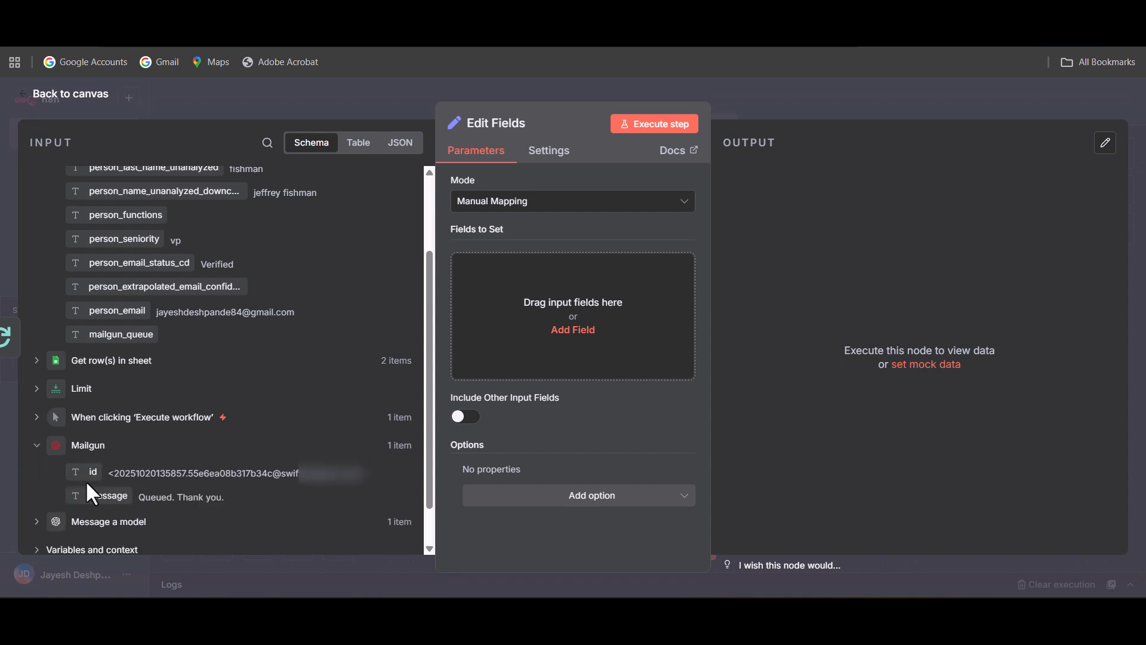
pyautogui.moveTo(82, 471); pyautogui.dragTo(544, 295)
# Try to rename the mapped id field after the mailgun_queue header in the Campaign data Google Sheet, and return to the n8n canvas.
pyautogui.doubleClick(536, 273)
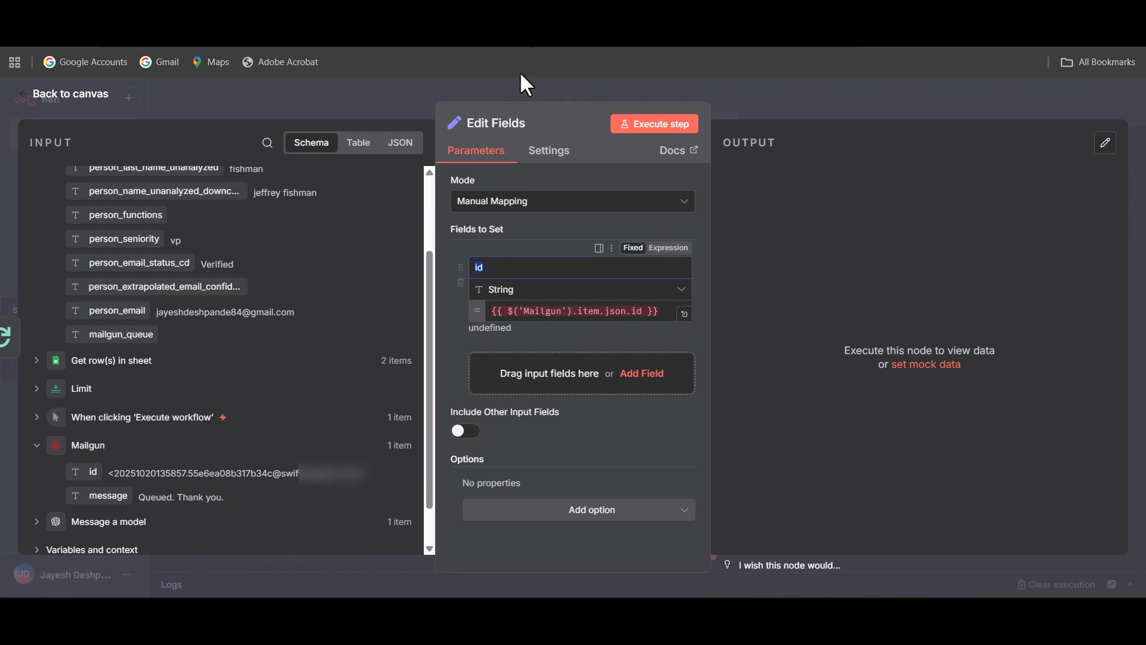
pyautogui.click(555, 13)
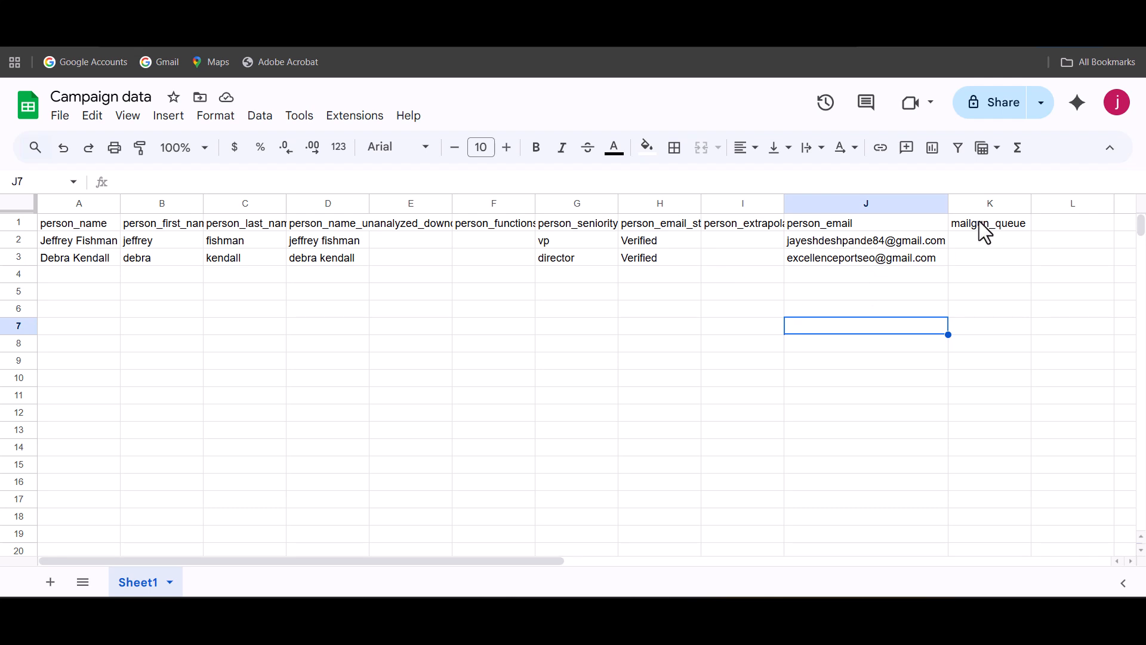
pyautogui.doubleClick(983, 227)
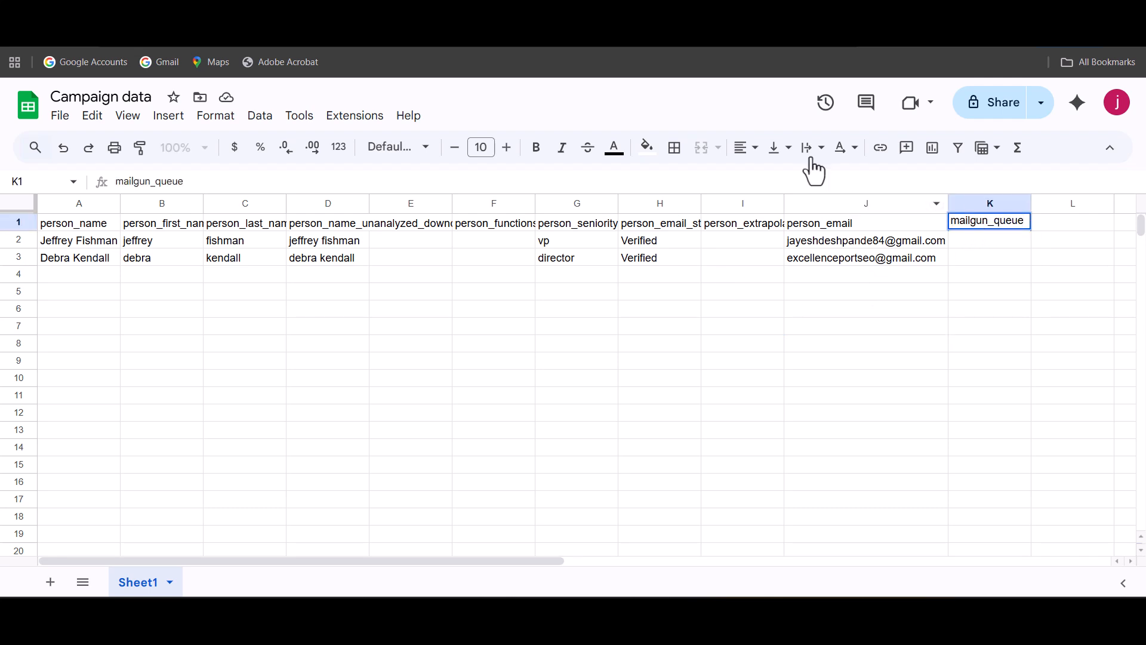
pyautogui.click(429, 13)
pyautogui.moveTo(543, 266); pyautogui.dragTo(371, 266)
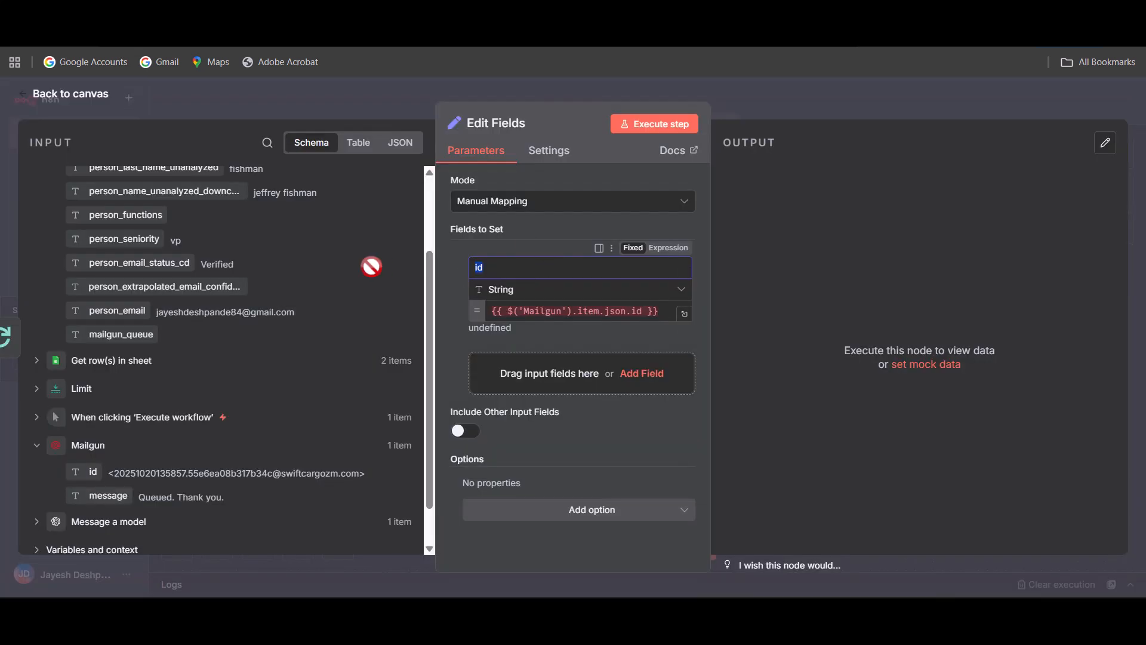
pyautogui.click(443, 285)
pyautogui.click(73, 101)
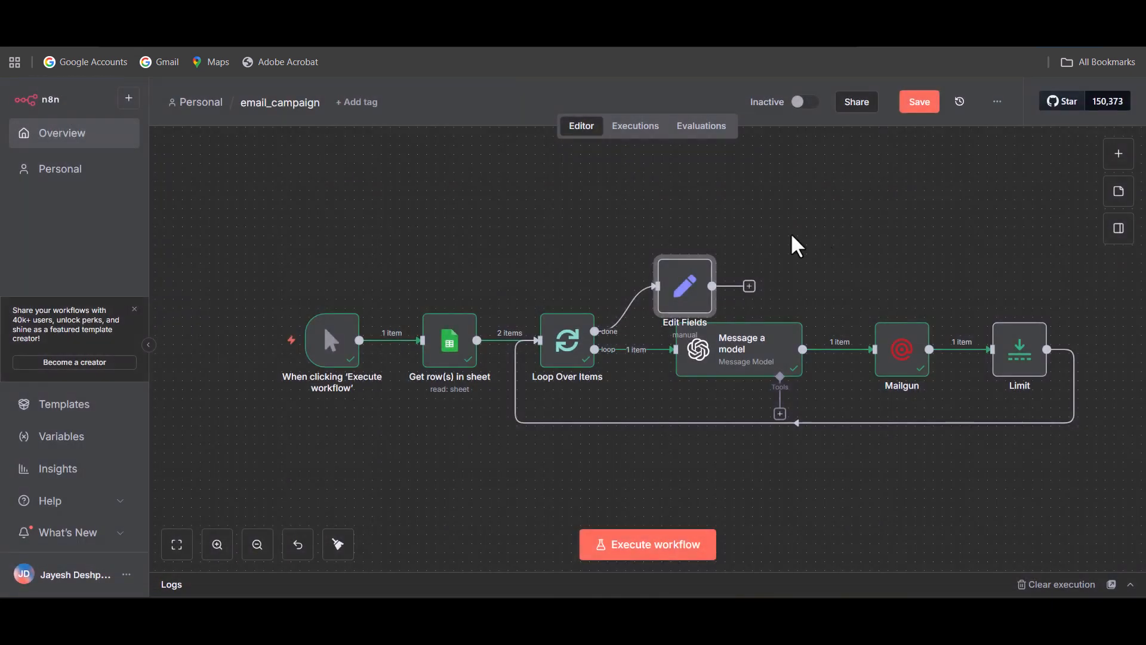
# Move the Edit Fields node higher on the canvas and add a Google Sheets "Append or update row in sheet" node after it.
pyautogui.moveTo(663, 267); pyautogui.dragTo(690, 249)
pyautogui.click(752, 255)
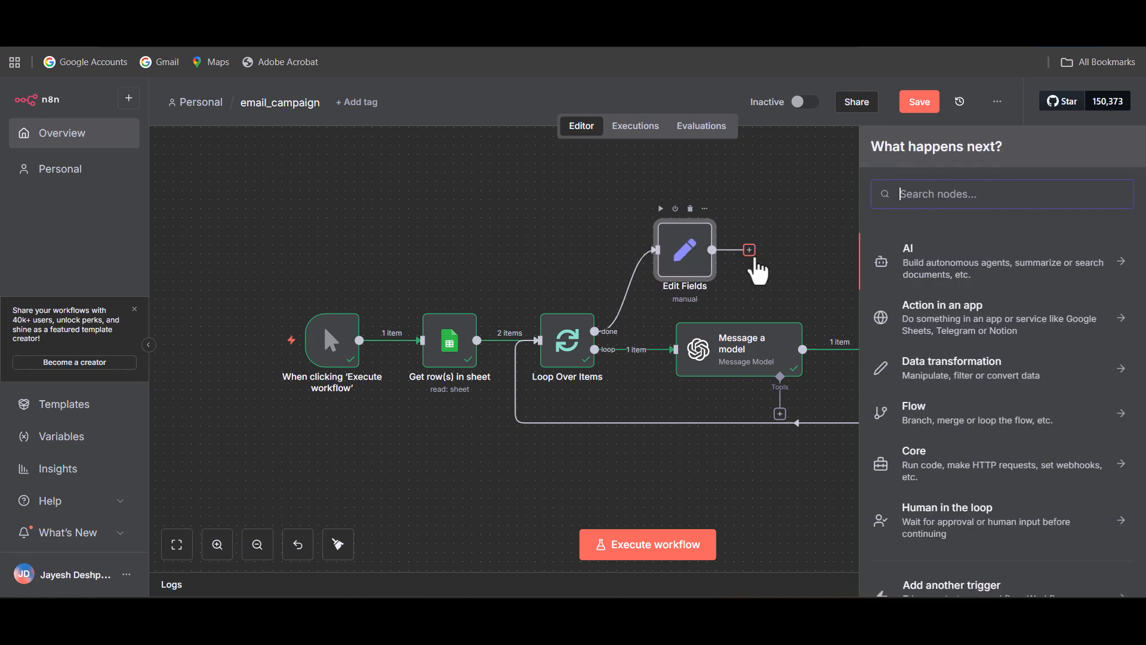
pyautogui.write('goo')
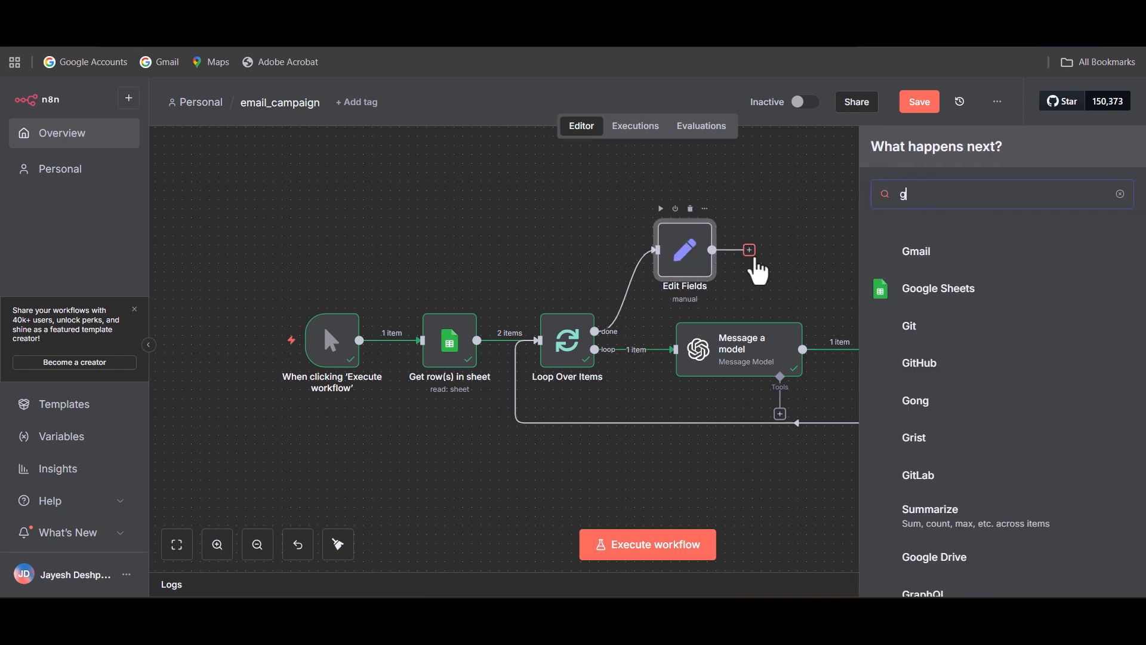
pyautogui.click(955, 253)
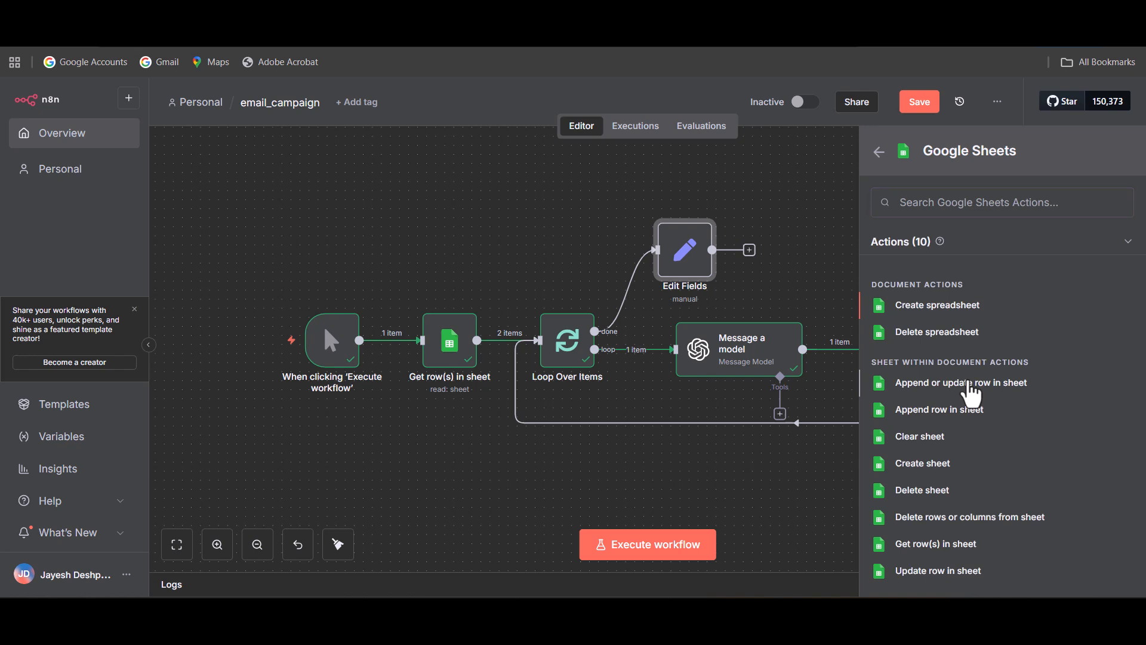
pyautogui.click(971, 394)
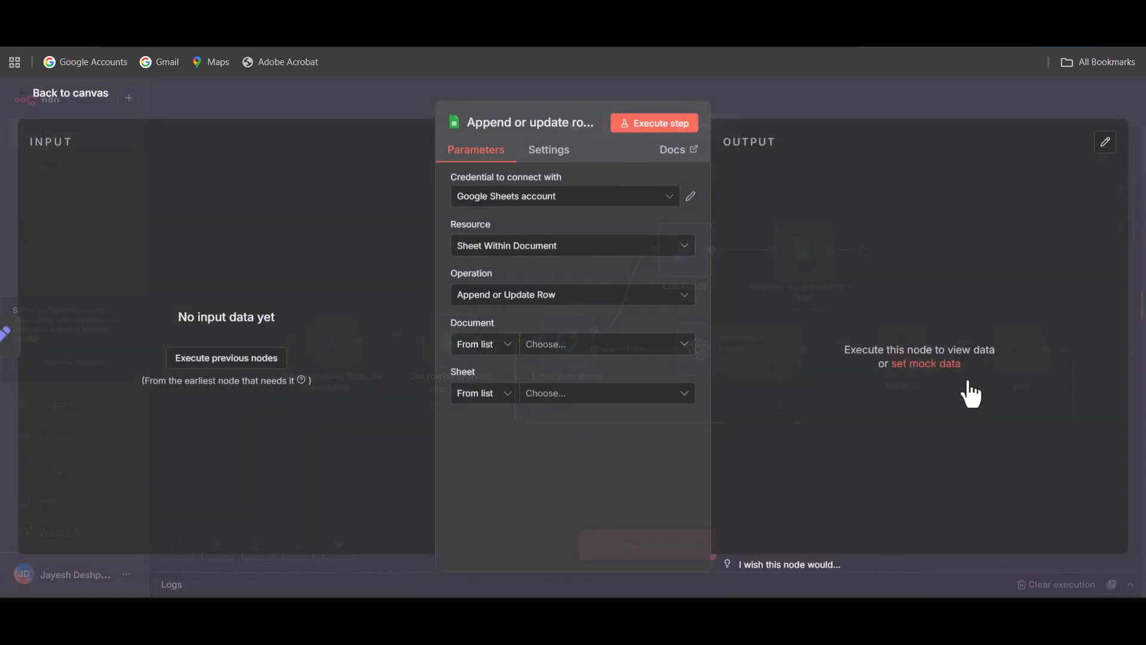
# Set the Google Sheets node's document to Campaign data and its sheet to Sheet1.
pyautogui.click(607, 352)
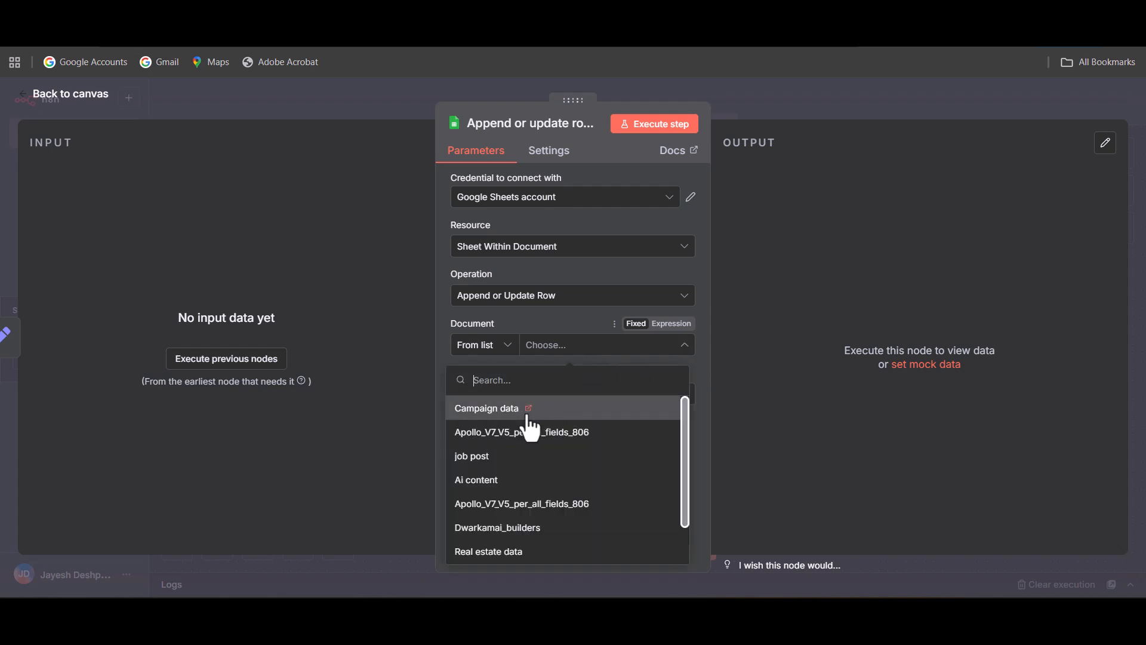
pyautogui.click(479, 411)
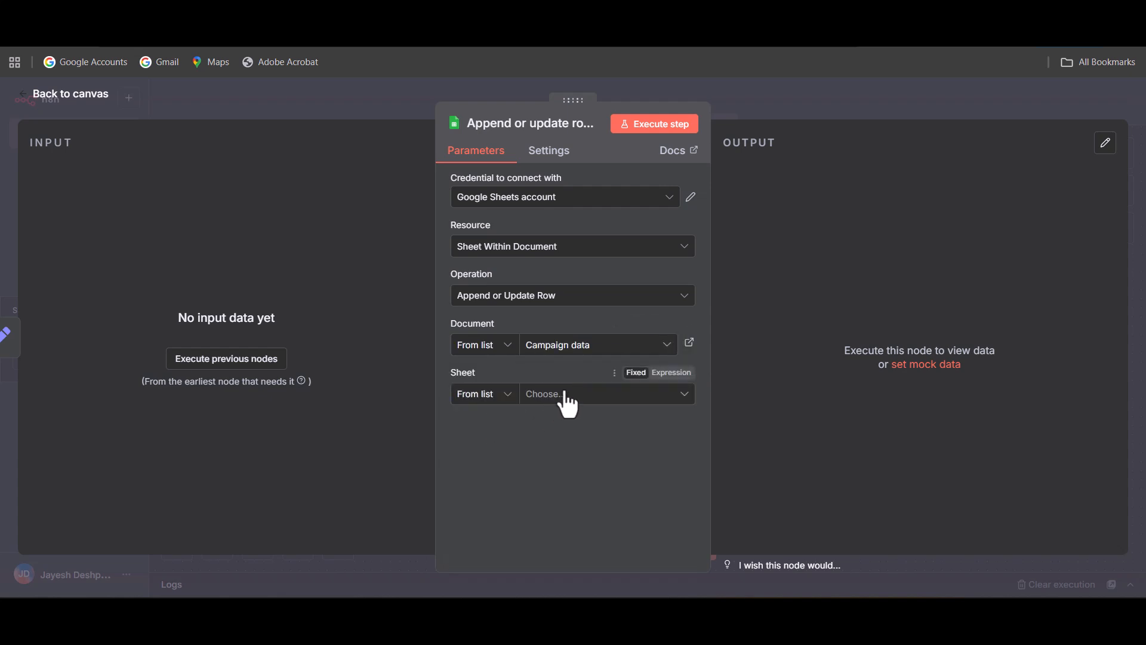
pyautogui.click(563, 395)
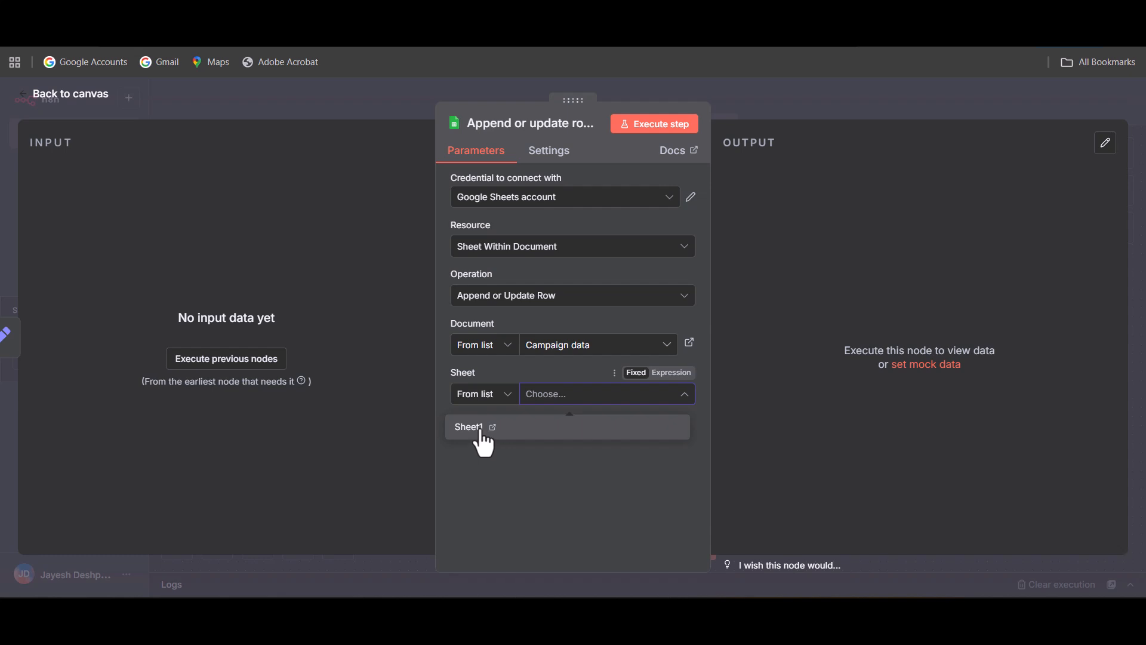
pyautogui.click(481, 427)
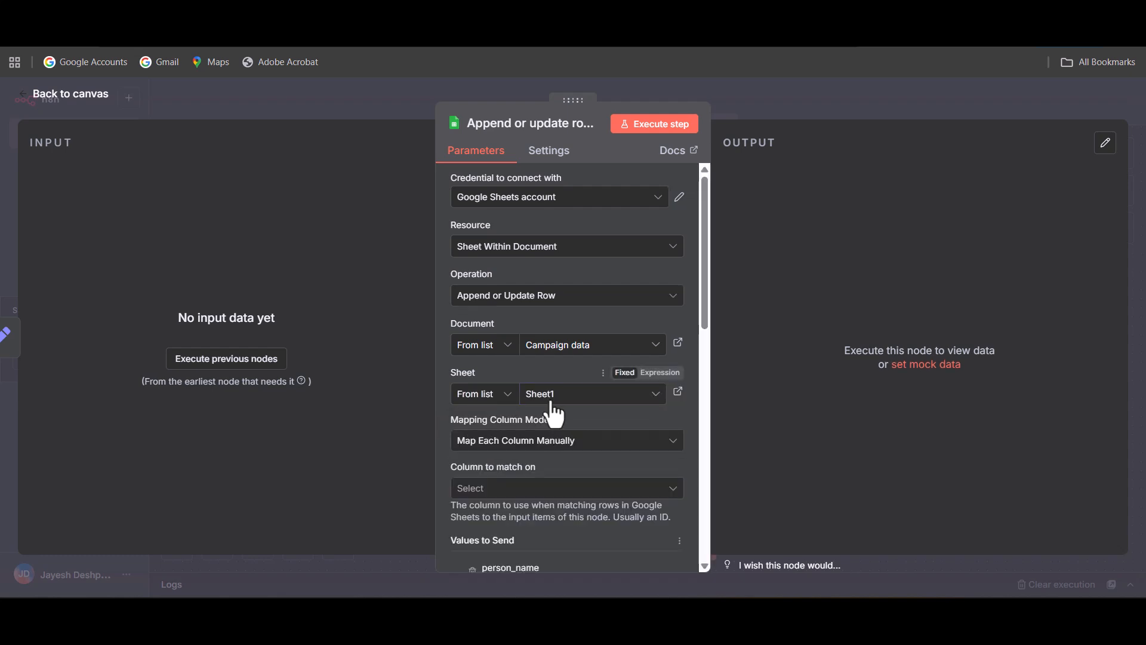
# Remove every column from the values to send except person_email and mailgun_queue.
pyautogui.scroll(-2, 552, 412)
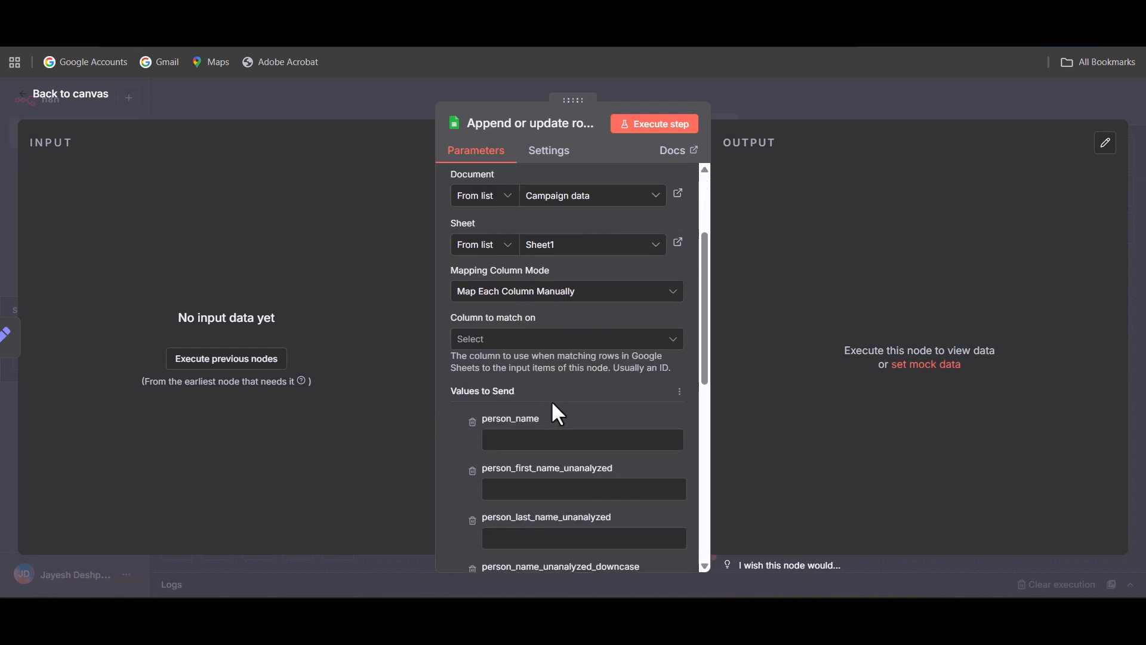
pyautogui.scroll(-3, 552, 410)
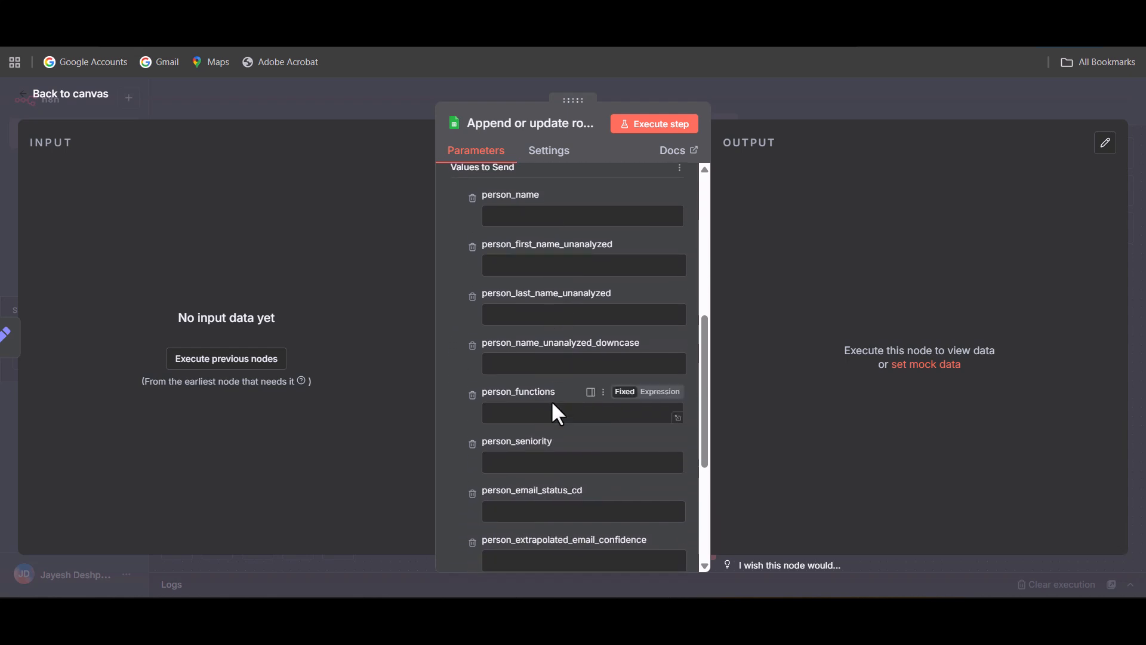
pyautogui.scroll(2, 555, 409)
pyautogui.scroll(-3, 478, 365)
pyautogui.click(472, 347)
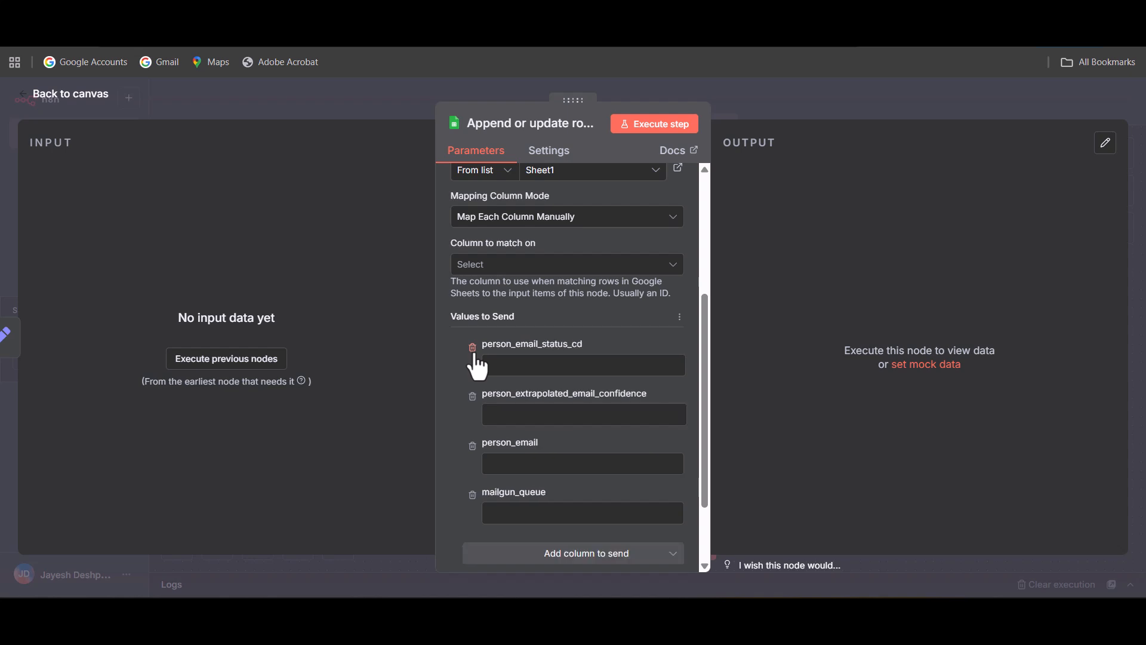
pyautogui.click(472, 347)
pyautogui.click(475, 351)
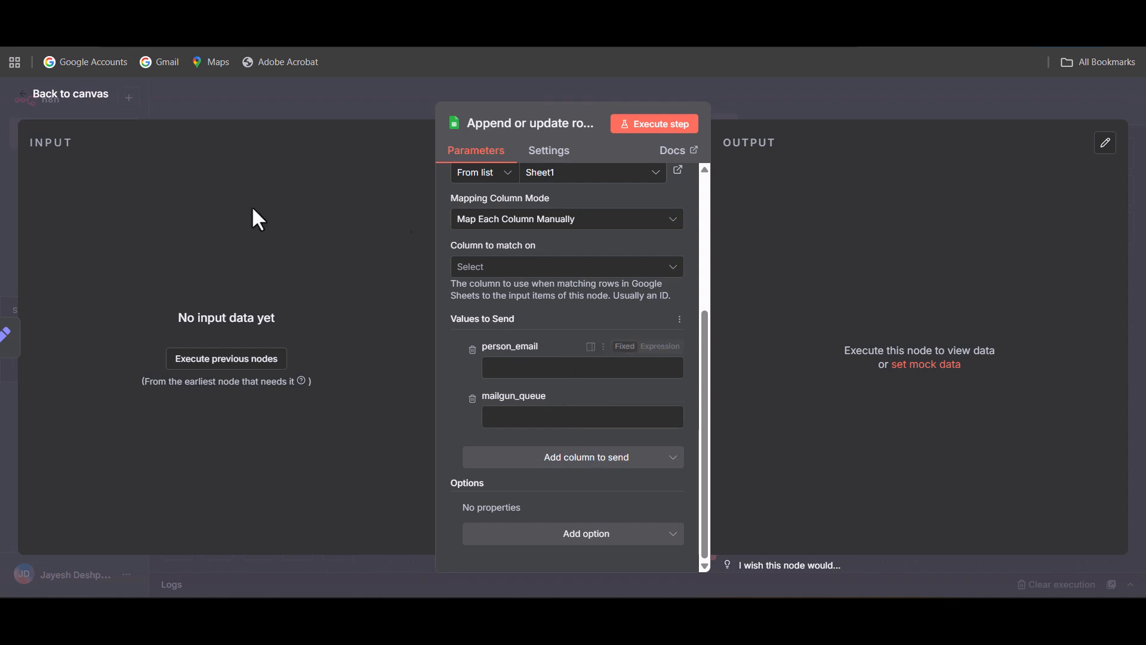
# Return to the canvas, save the workflow and execute it.
pyautogui.click(88, 95)
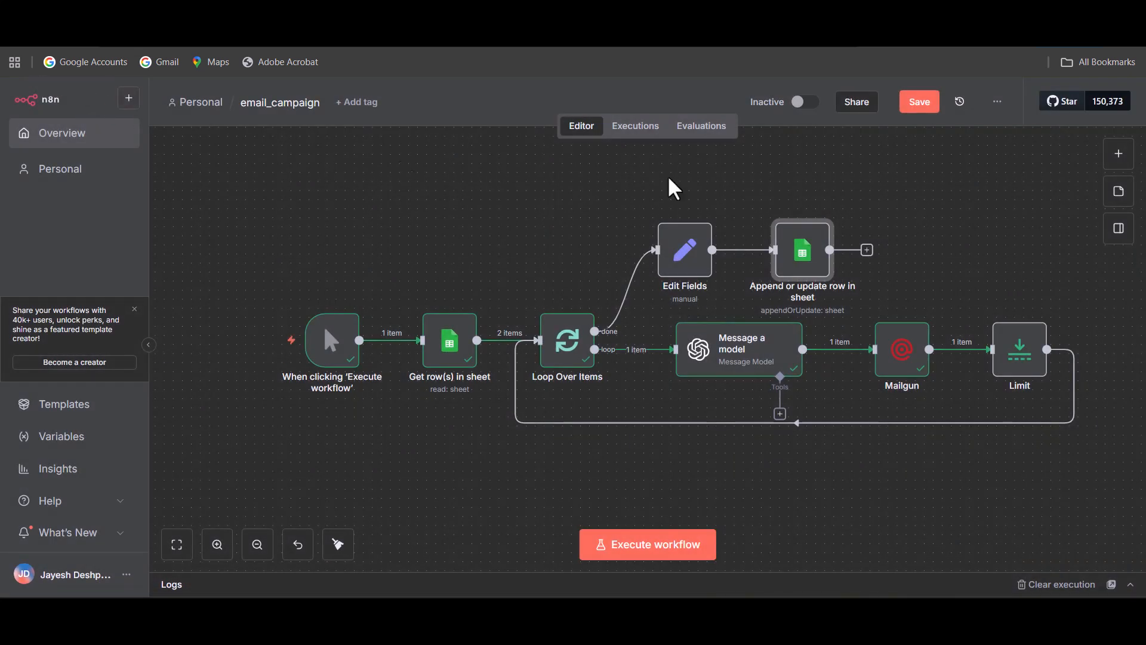
pyautogui.click(924, 109)
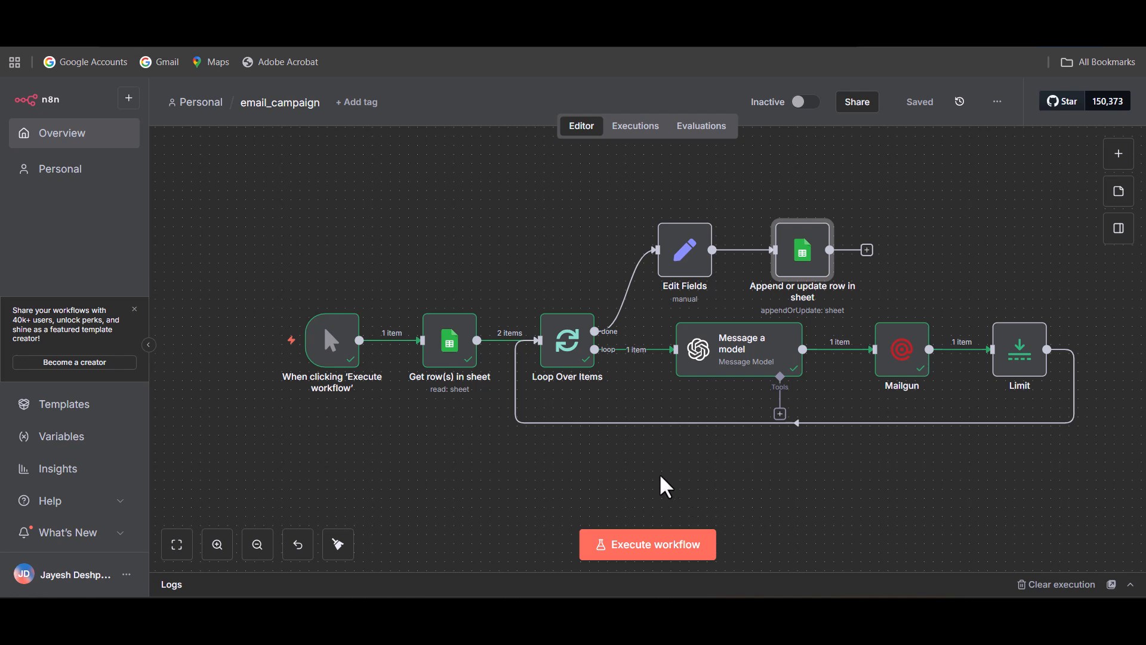
pyautogui.click(686, 556)
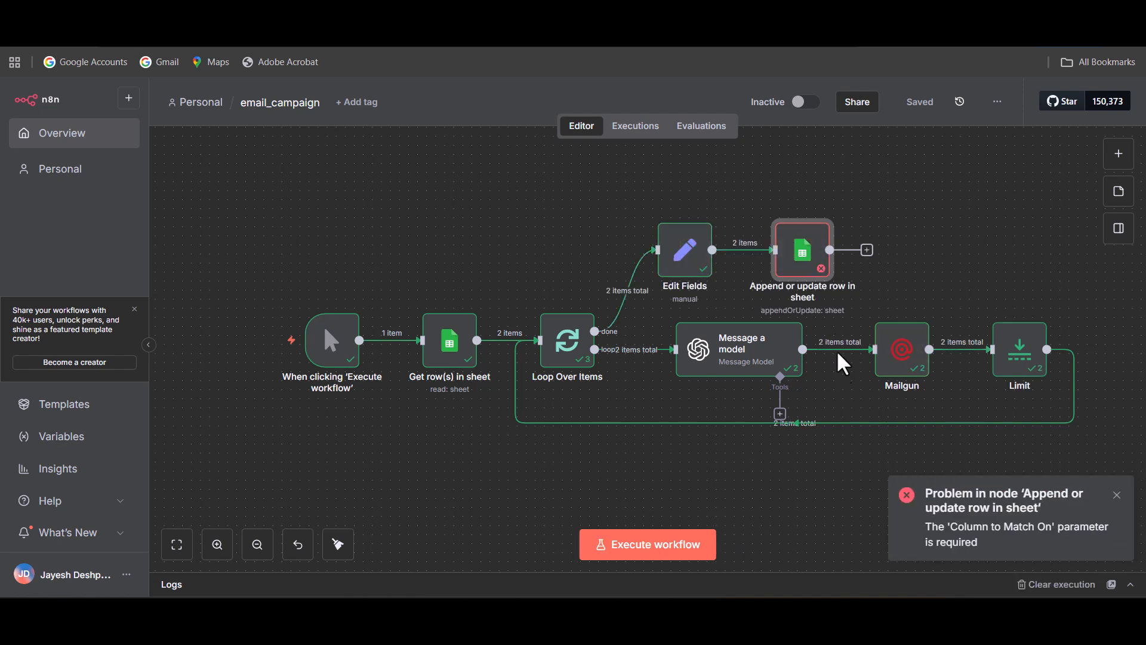
# In the Append or update row node, map person_email from Get row(s) in sheet and mailgun_queue from the Mailgun id.
pyautogui.doubleClick(806, 271)
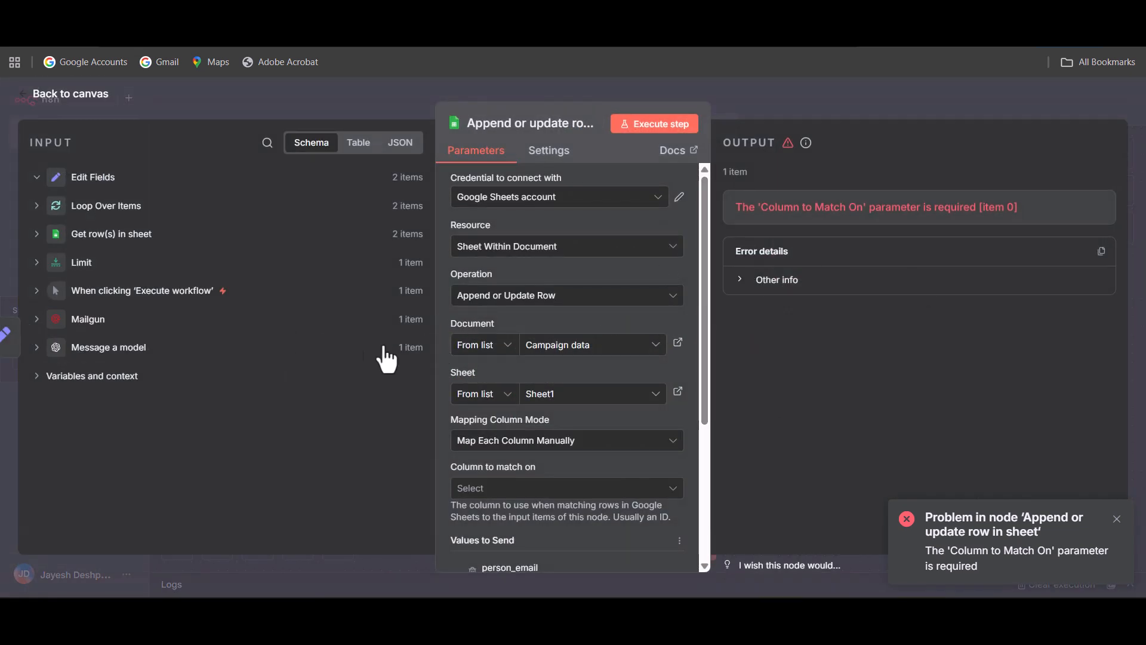
pyautogui.scroll(-4, 533, 381)
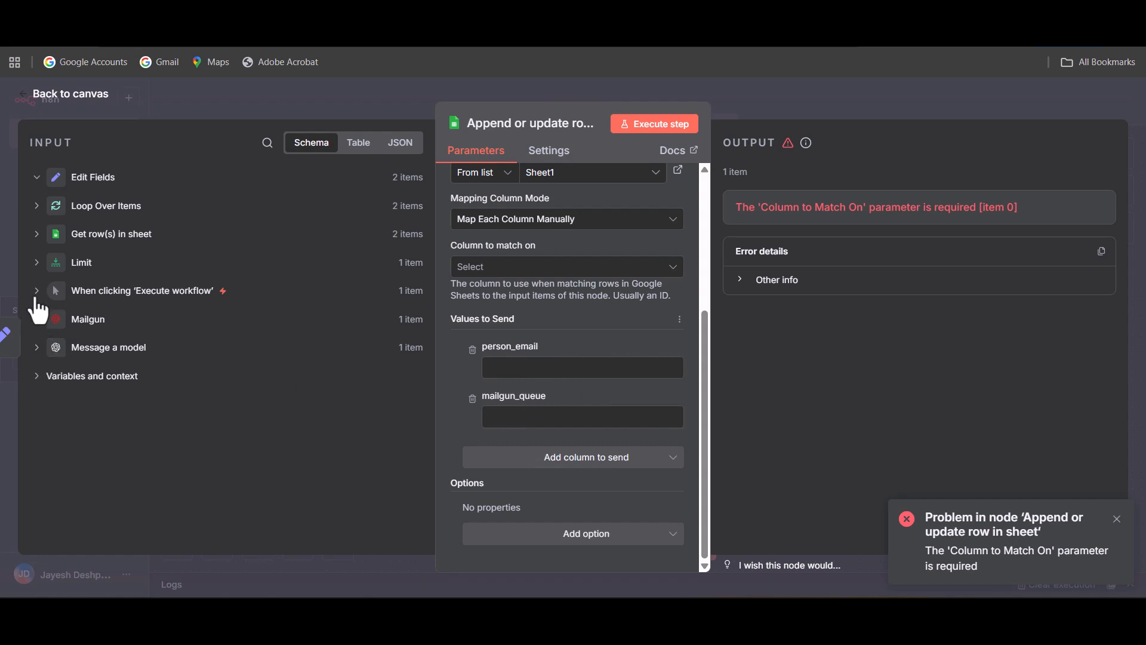
pyautogui.click(39, 236)
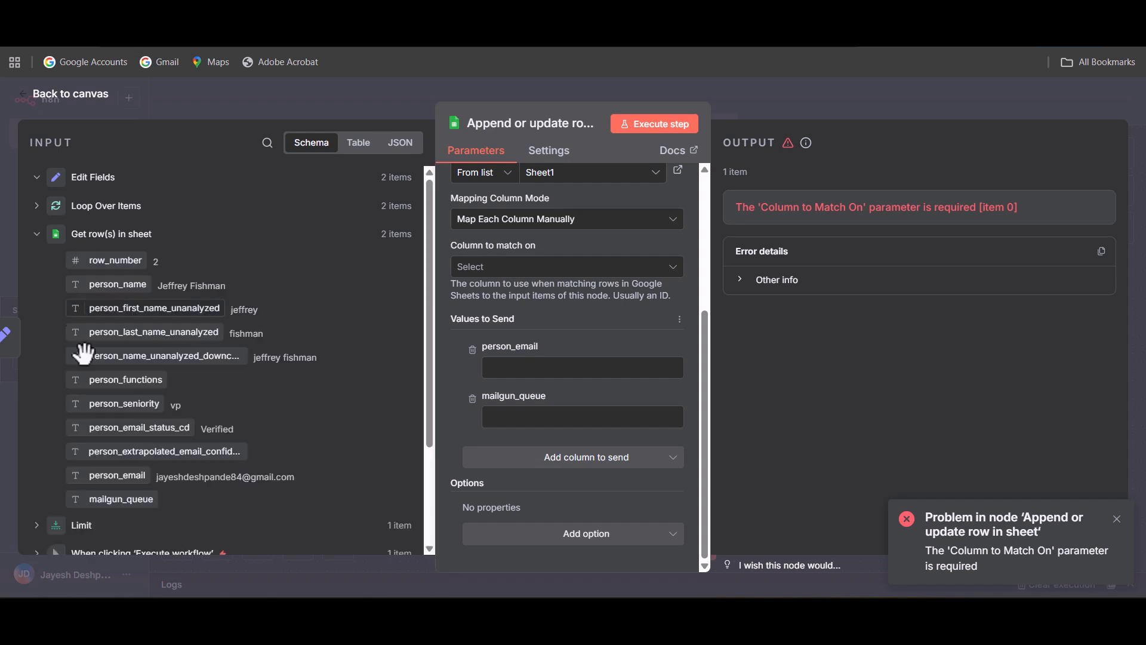
pyautogui.moveTo(115, 477); pyautogui.dragTo(583, 363)
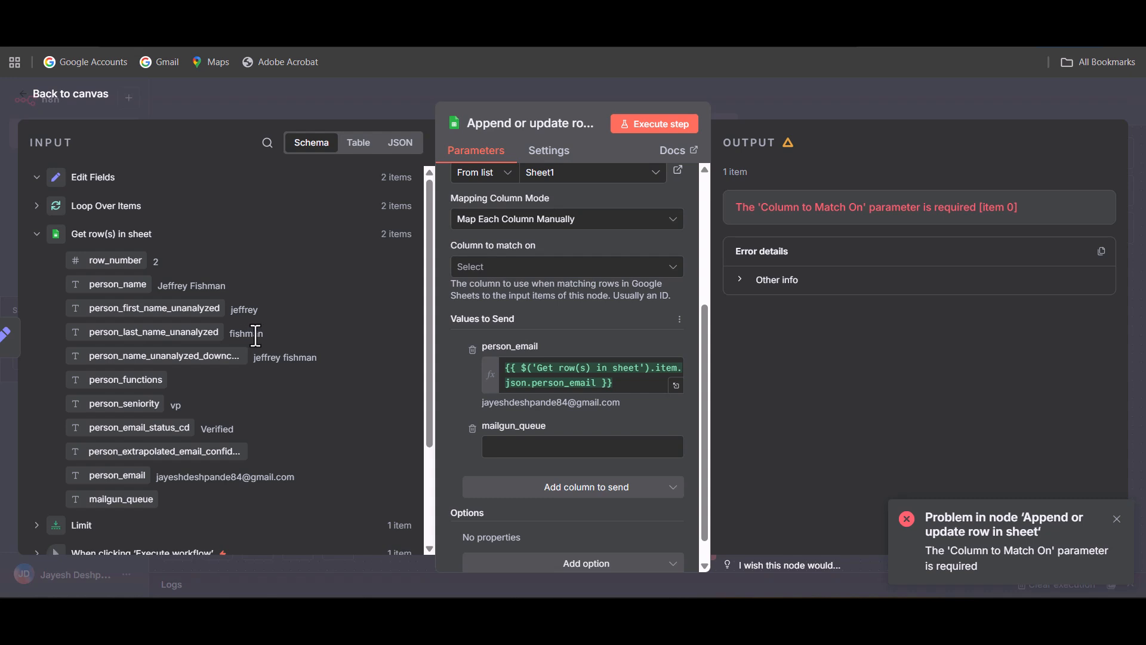
pyautogui.scroll(-3, 107, 334)
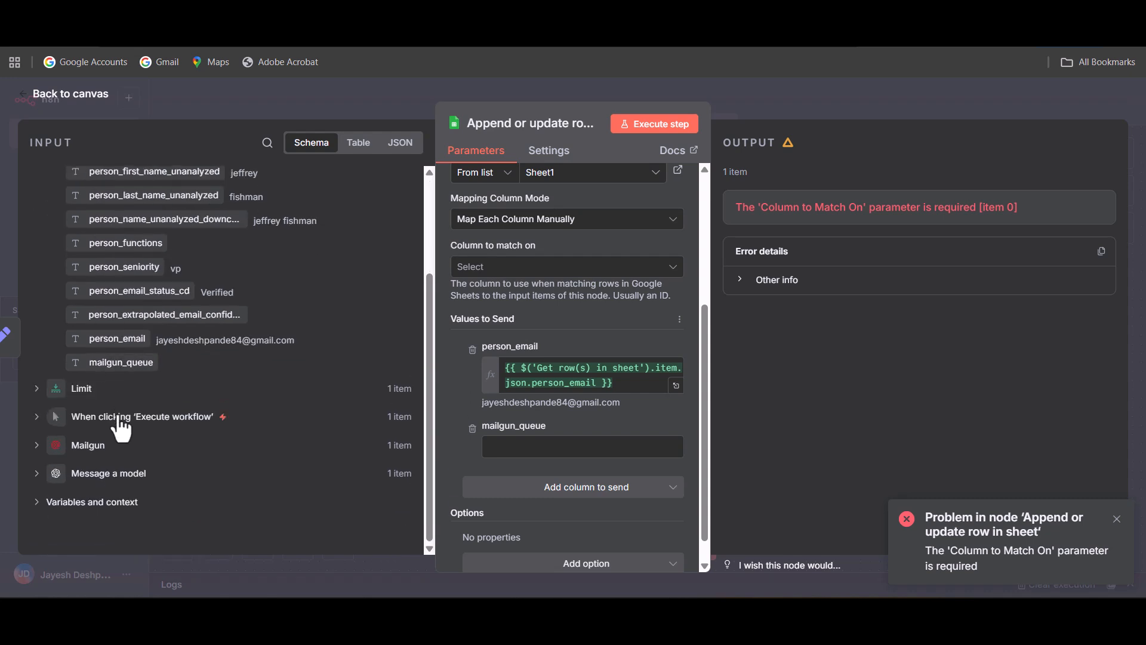
pyautogui.click(37, 447)
pyautogui.moveTo(83, 471); pyautogui.dragTo(542, 451)
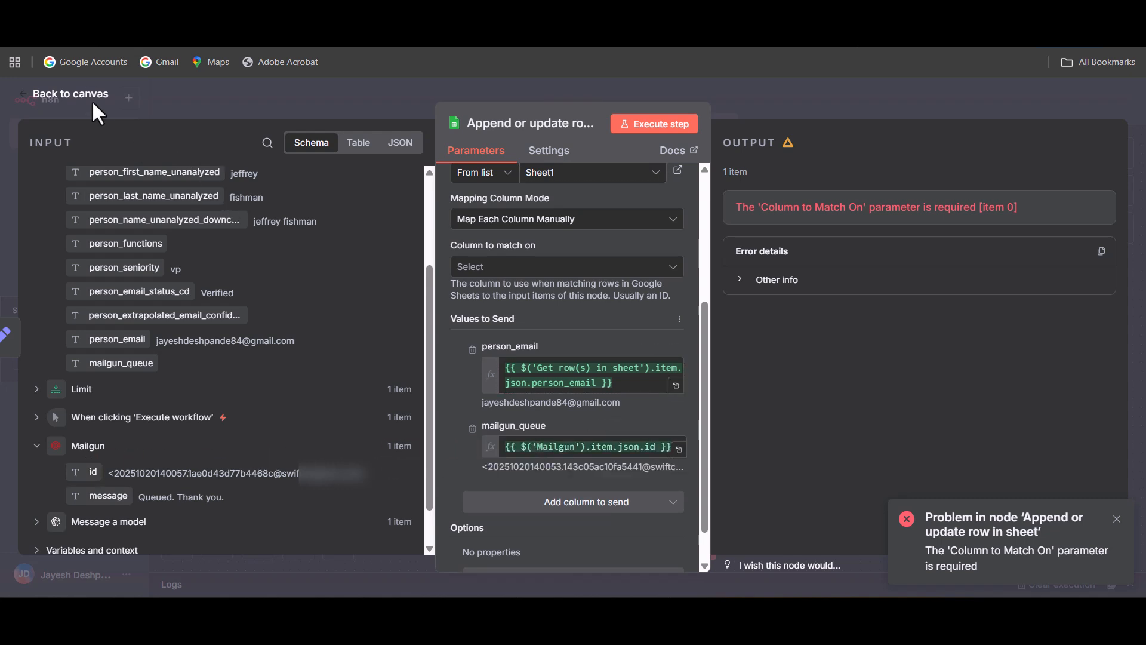
# Execute the Append or update row node on its own, review its parameters, and return to the canvas.
pyautogui.click(666, 126)
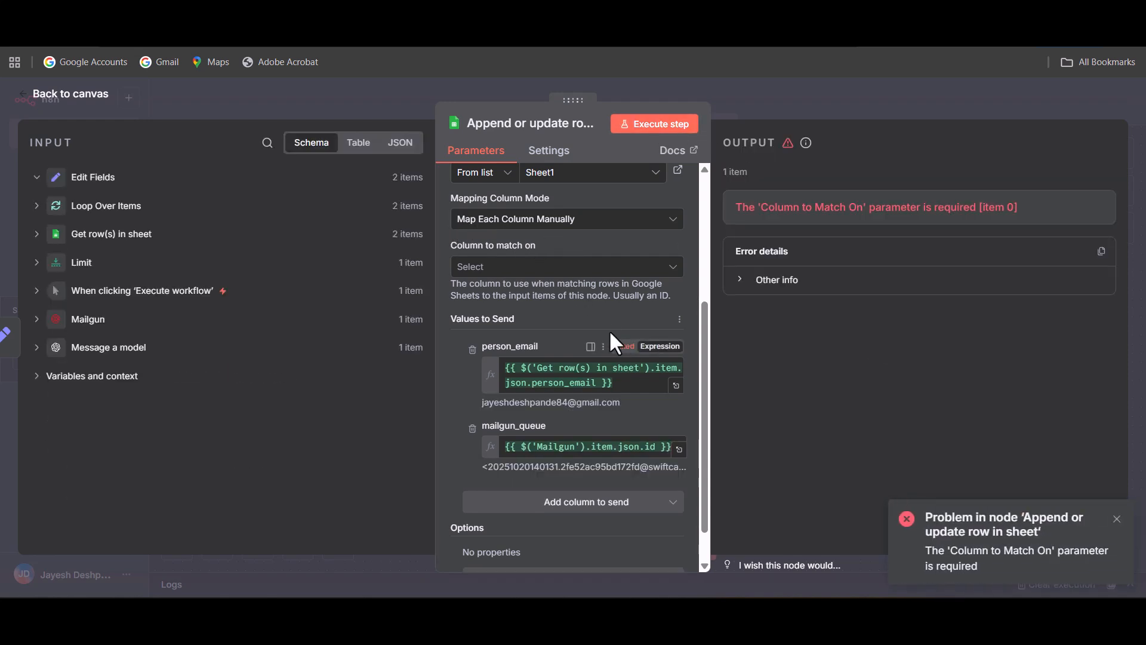
pyautogui.scroll(-1, 632, 333)
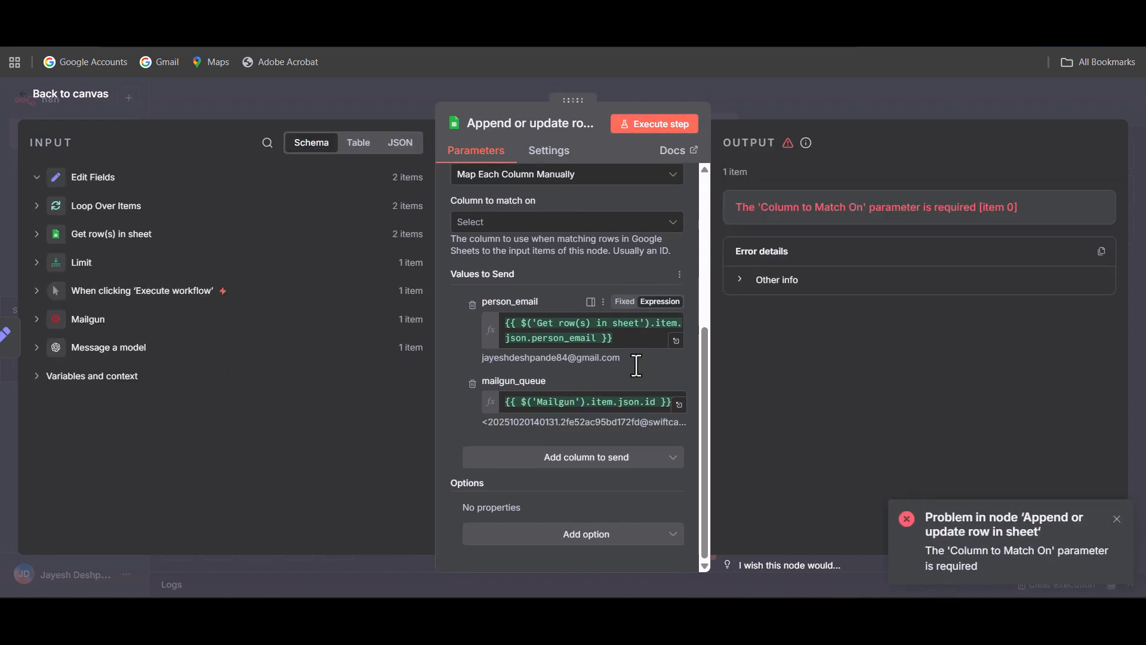
pyautogui.scroll(5, 633, 362)
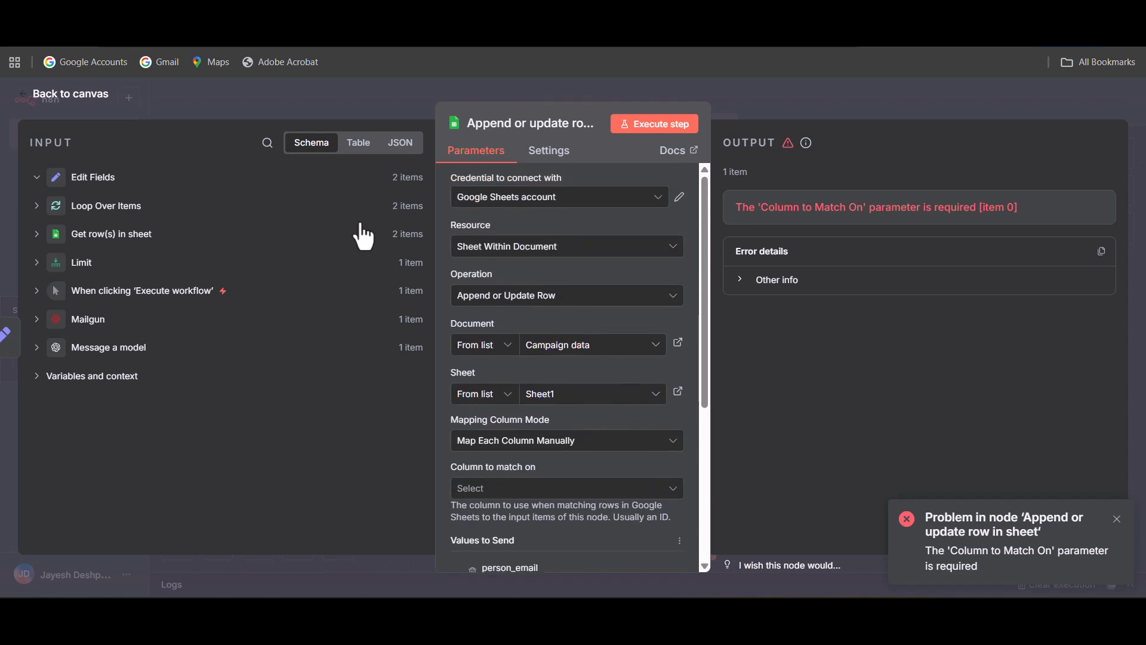
pyautogui.click(75, 105)
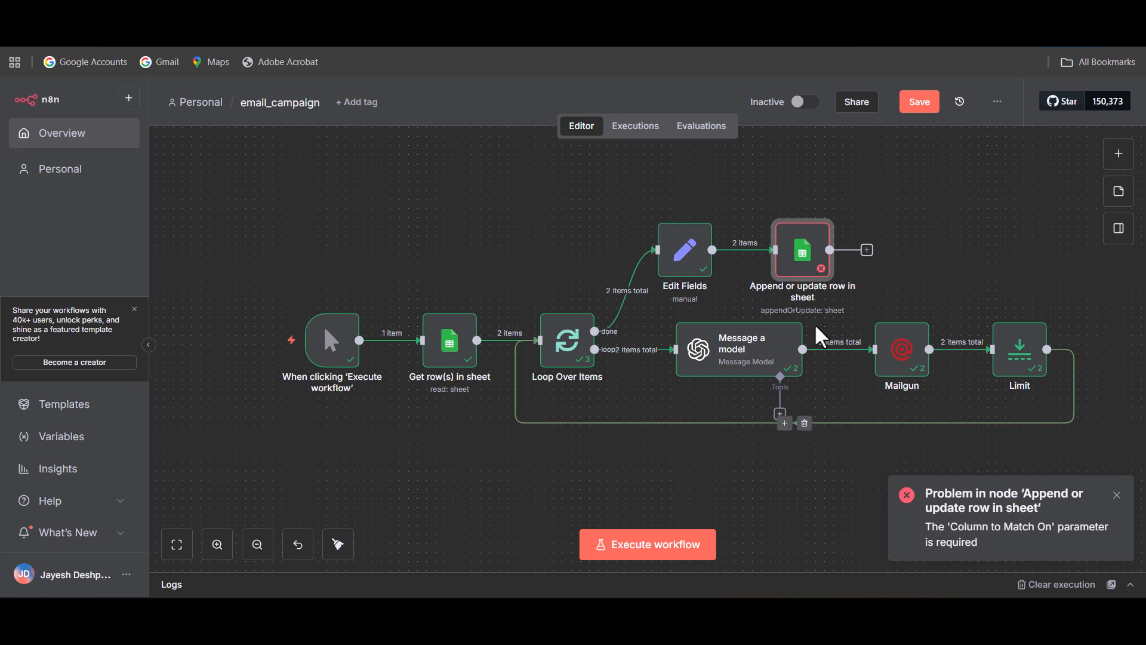
# Set person_email as the column to match on in the Append or update row node, and execute that step.
pyautogui.doubleClick(812, 263)
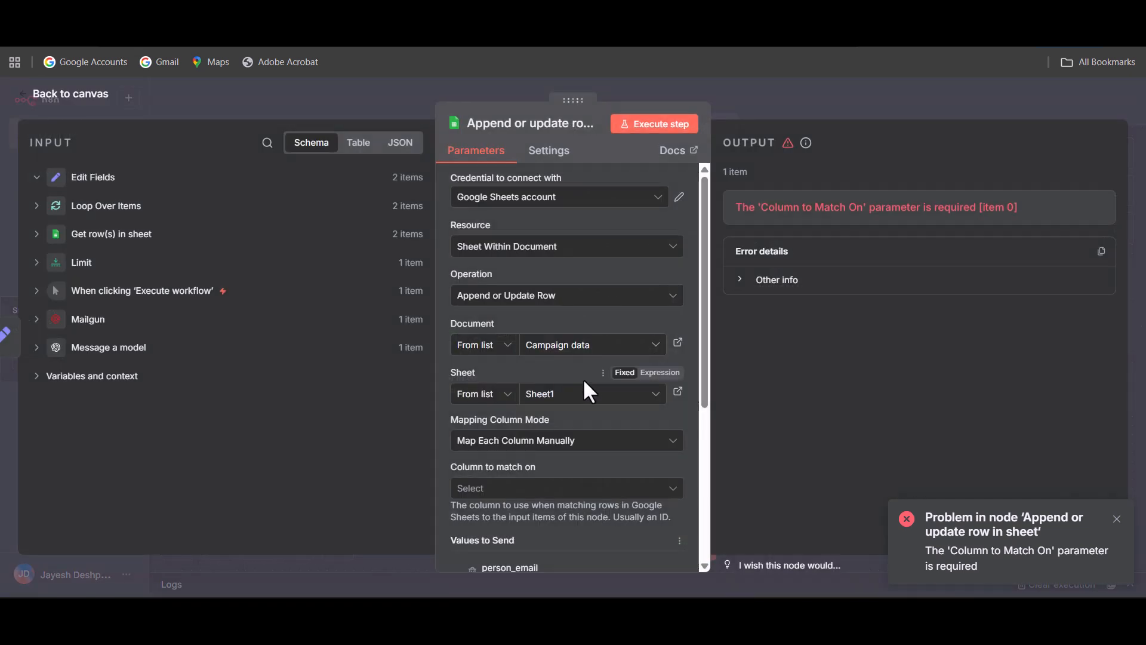
pyautogui.scroll(-3, 572, 346)
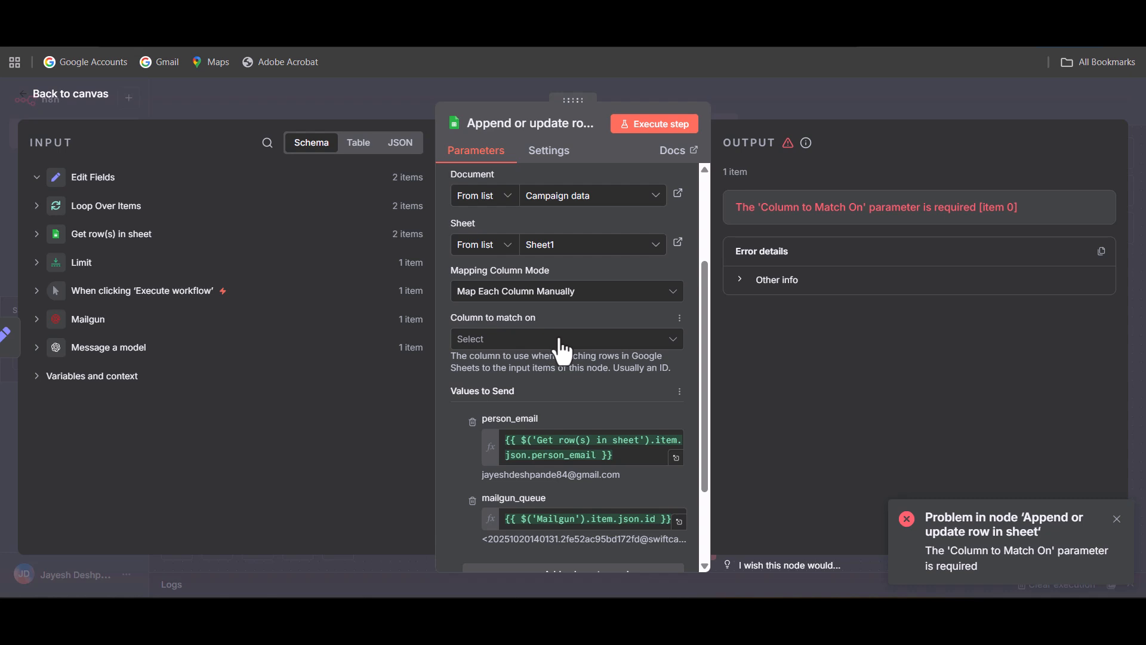
pyautogui.click(560, 341)
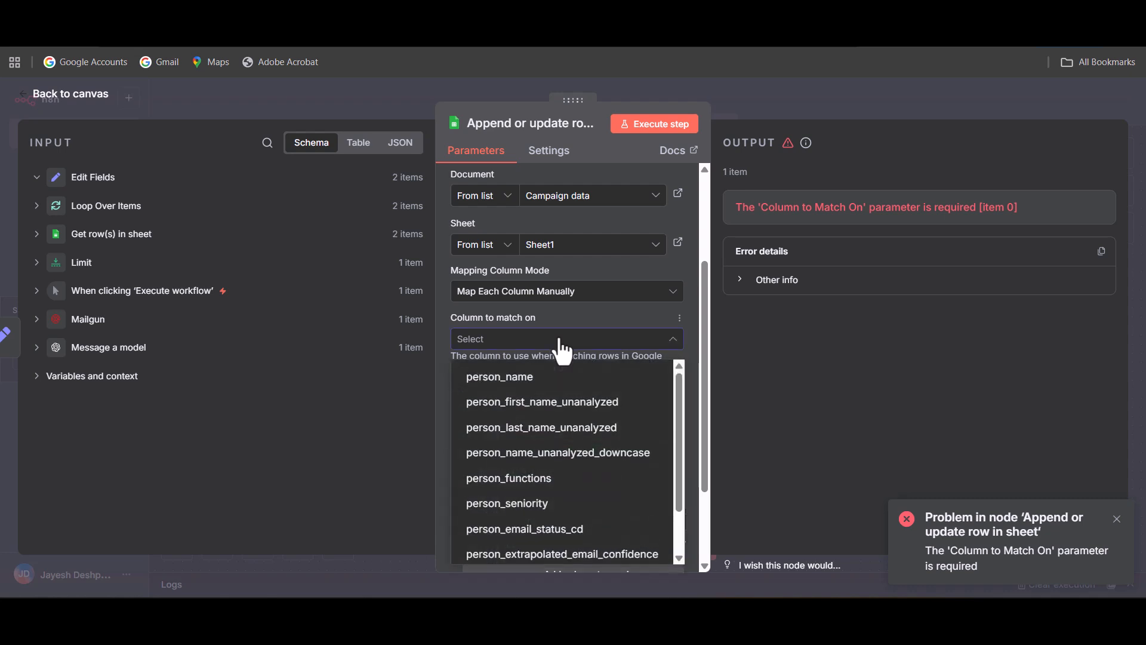
pyautogui.scroll(-2, 555, 388)
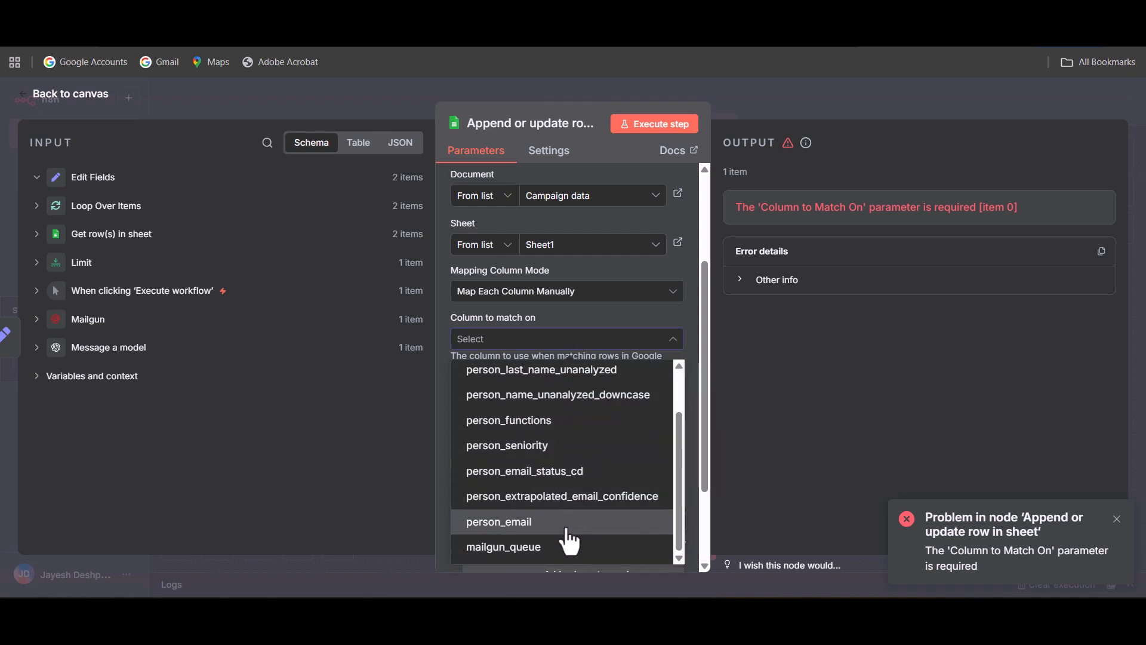
pyautogui.click(569, 522)
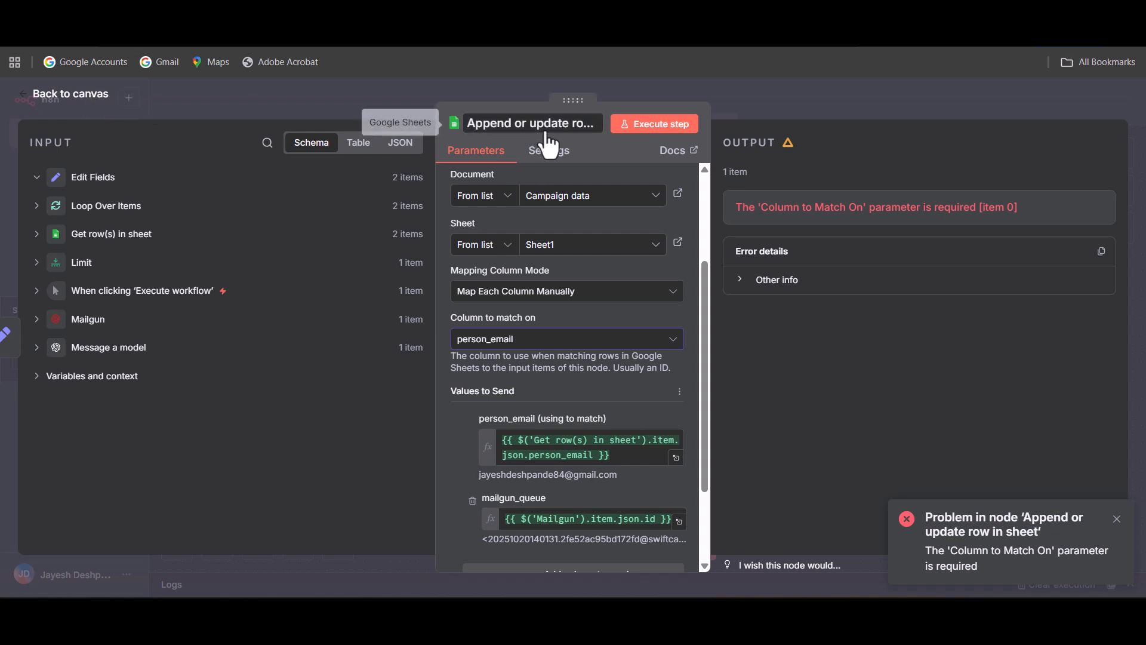
pyautogui.click(655, 125)
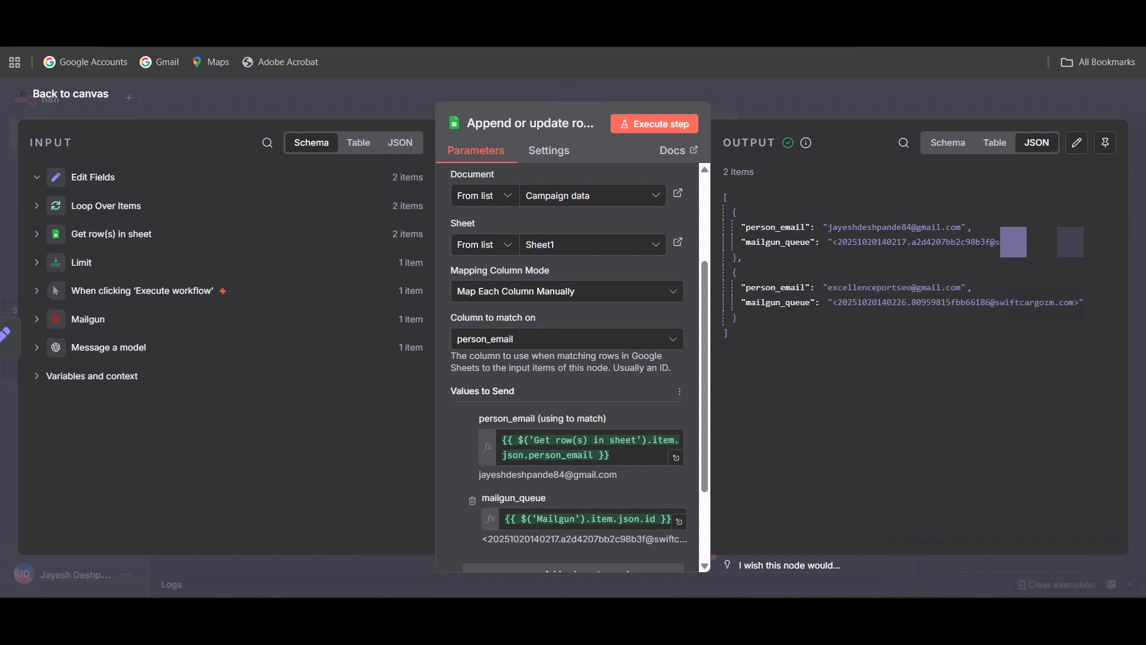
# Check the mailgun_queue column of the Campaign data spreadsheet in Google Sheets, and return to the n8n workflow canvas.
pyautogui.click(561, 18)
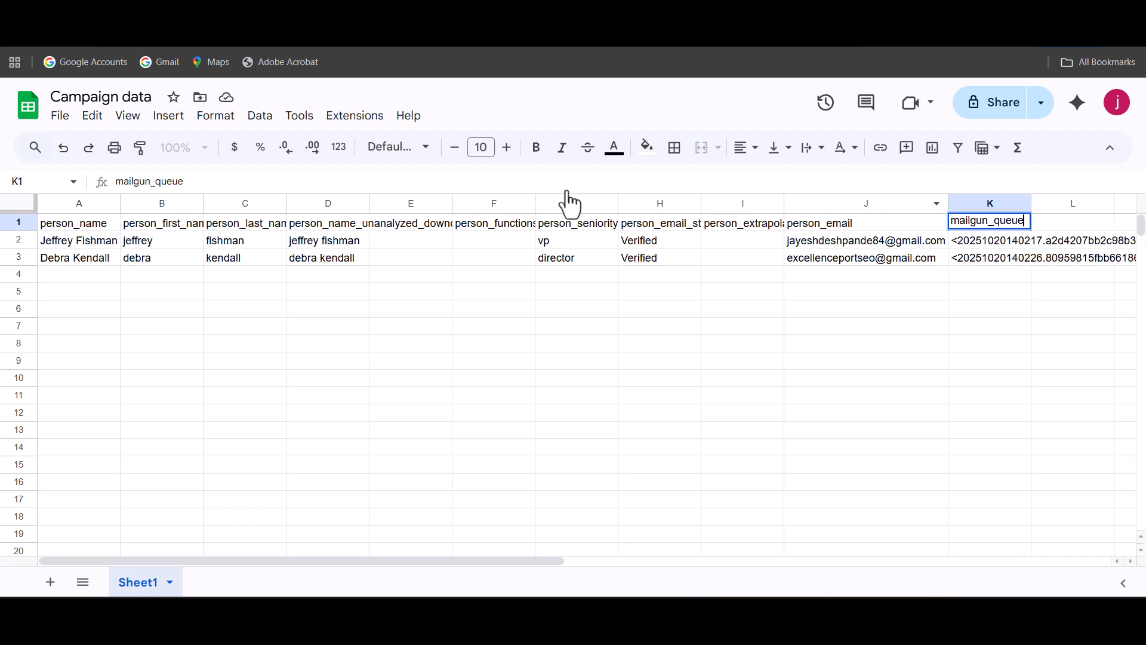
pyautogui.click(737, 362)
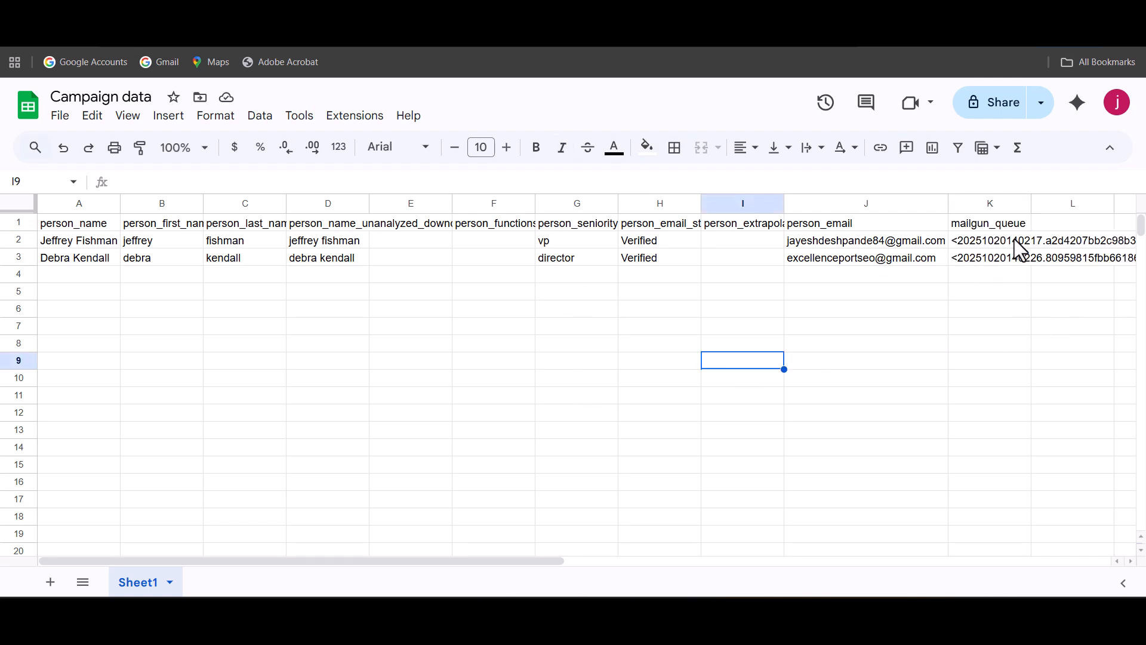
pyautogui.click(588, 366)
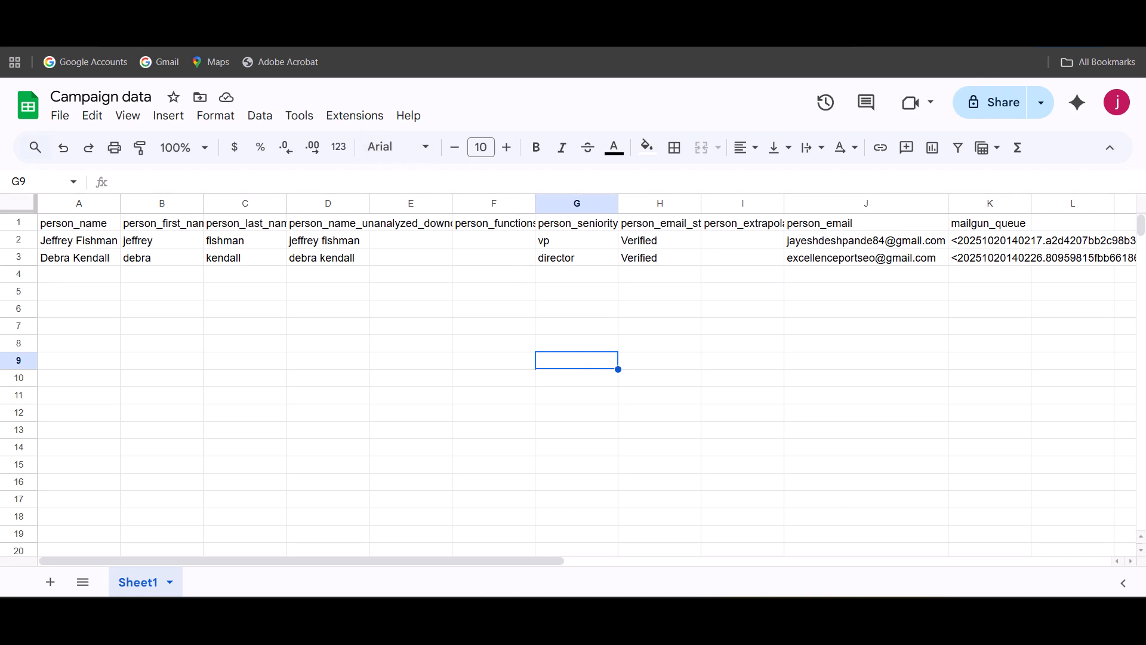
pyautogui.click(376, 24)
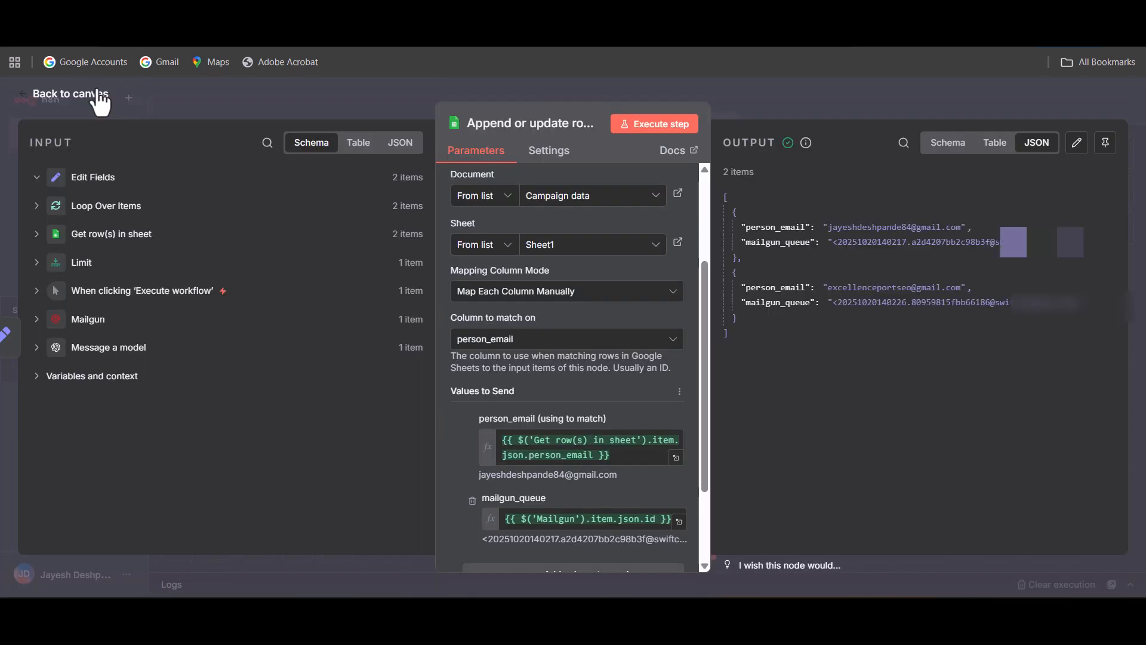
pyautogui.click(96, 95)
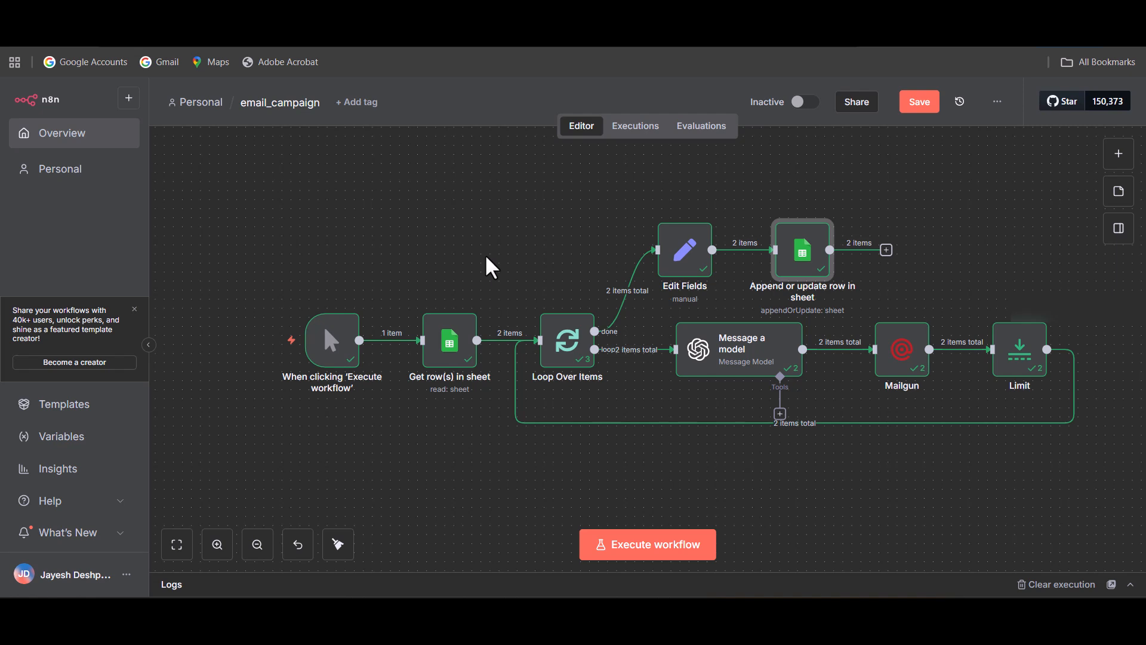